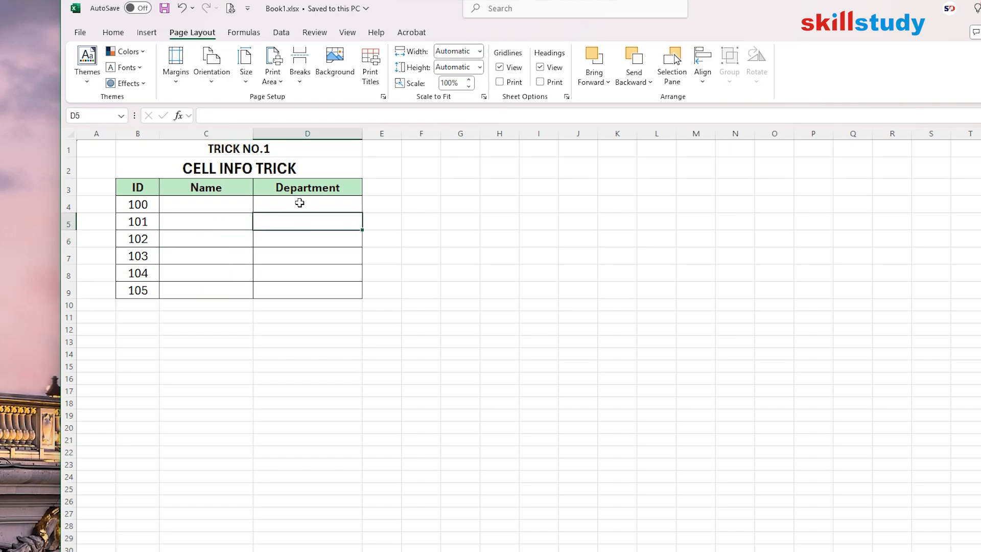
pyautogui.click(218, 208)
pyautogui.click(177, 236)
pyautogui.click(179, 257)
# Open data validation for the blank Department cells D4:D9 and title their input message "Info".
pyautogui.moveTo(306, 205); pyautogui.dragTo(313, 292)
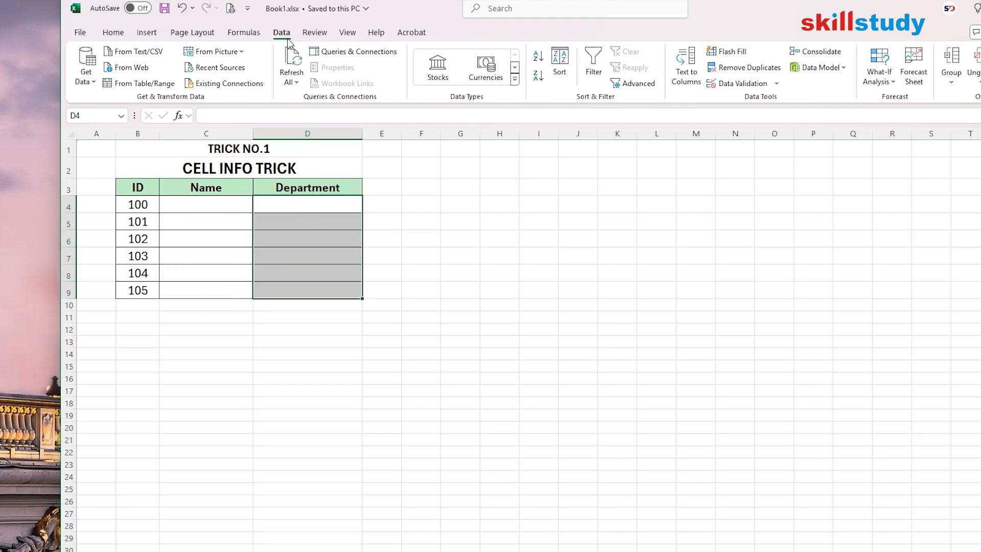
pyautogui.click(737, 89)
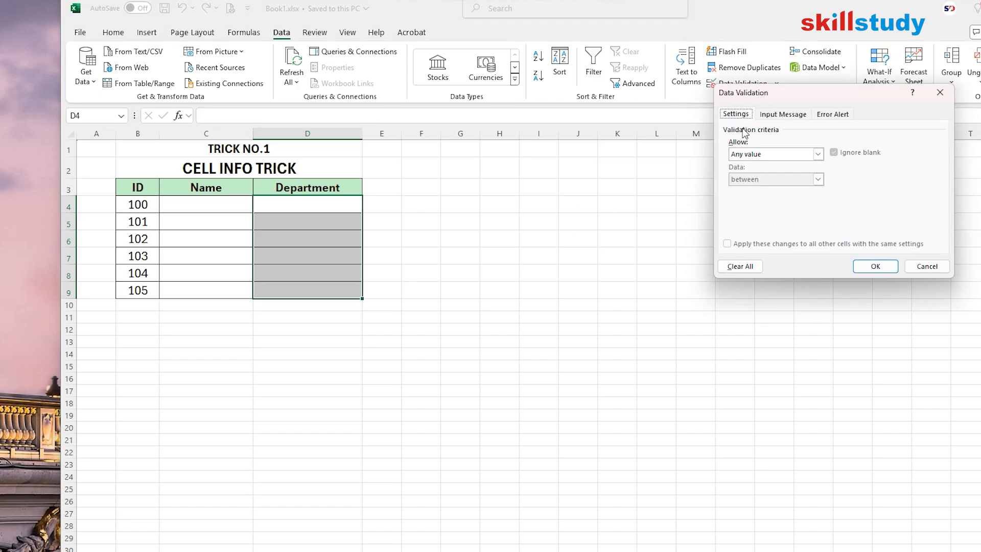
pyautogui.click(781, 119)
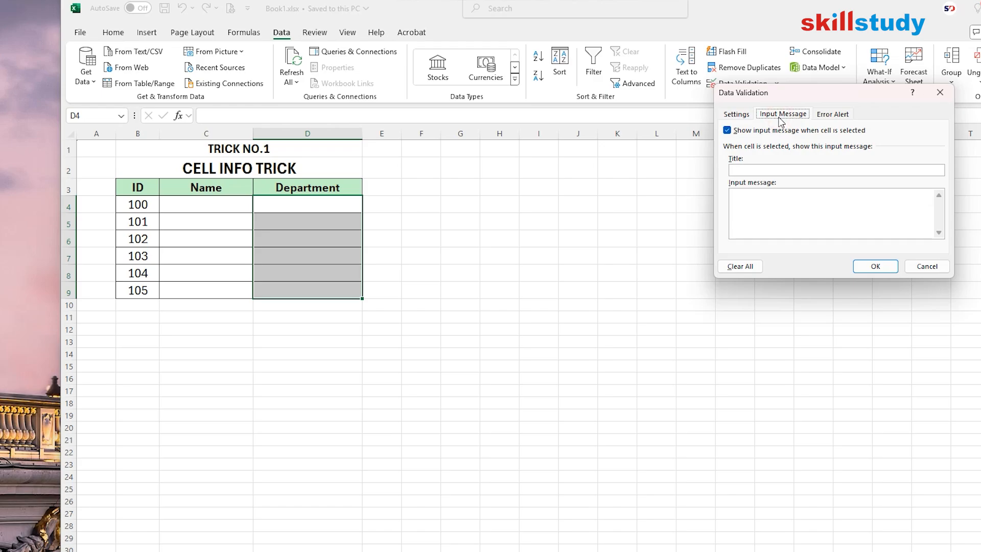
pyautogui.click(749, 170)
pyautogui.click(744, 201)
pyautogui.click(741, 169)
pyautogui.write('Info')
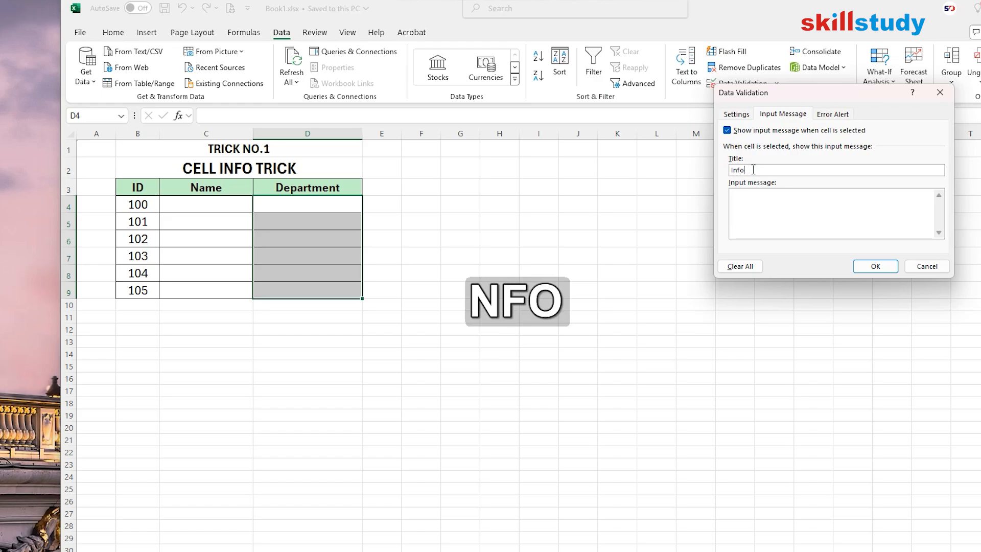
# Set the input message text to "Write Departments only" and apply the validation settings.
pyautogui.click(754, 201)
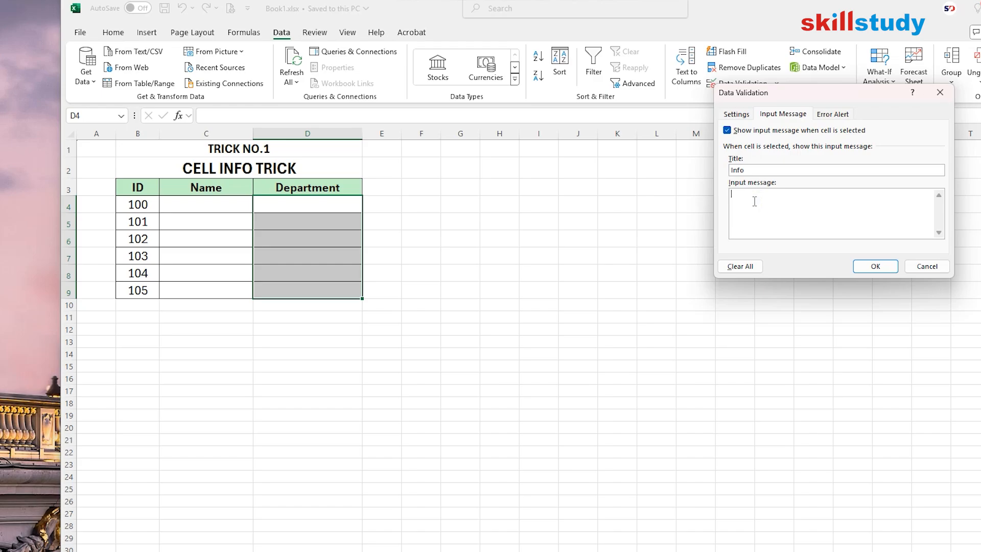
pyautogui.write('Write ')
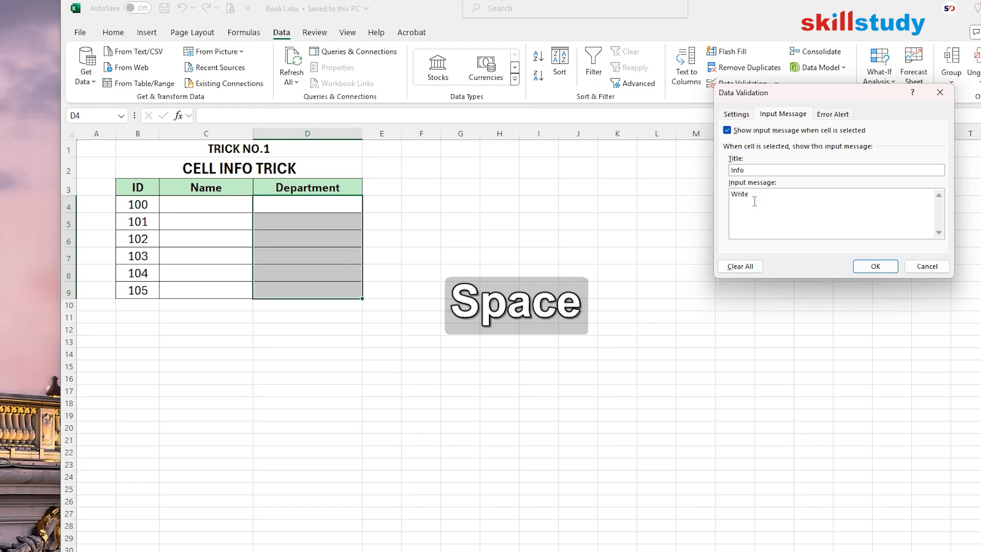
pyautogui.write('Depart')
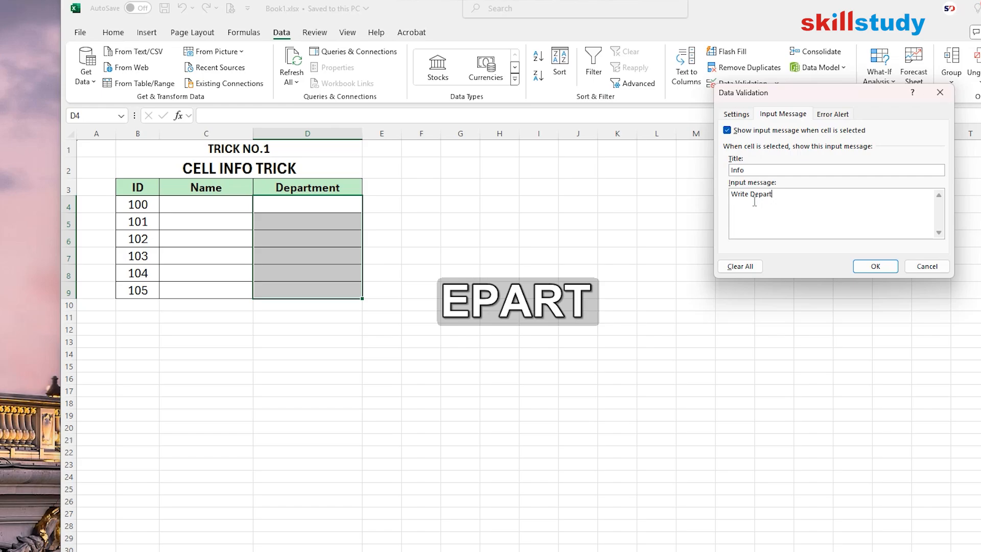
pyautogui.write('ments only')
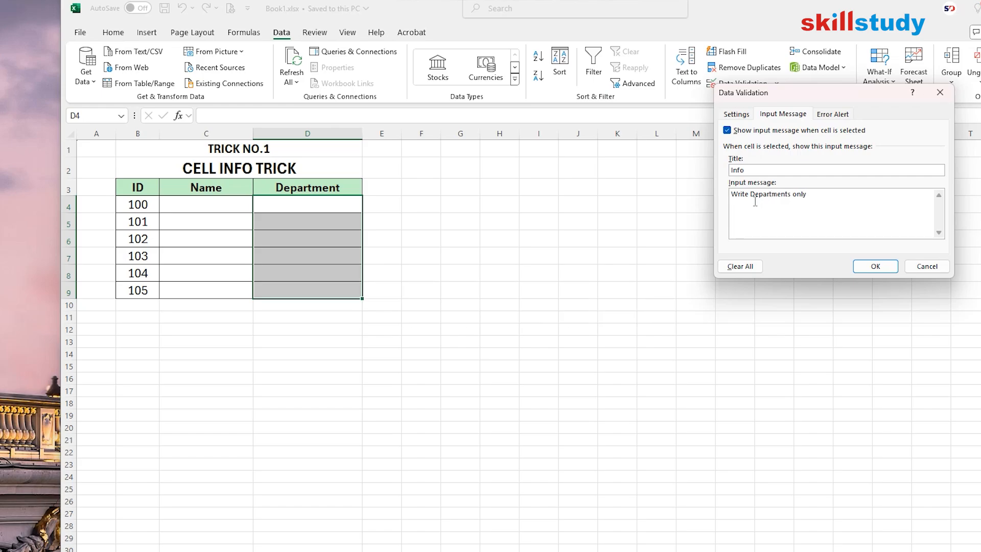
pyautogui.click(876, 267)
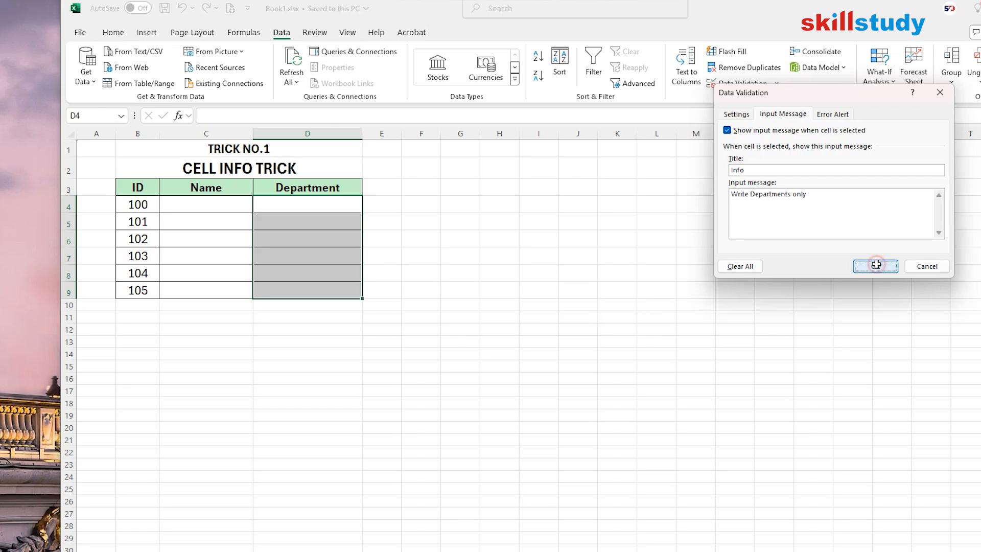
# Check the input message on individual Department cells between D4 and D9.
pyautogui.click(287, 224)
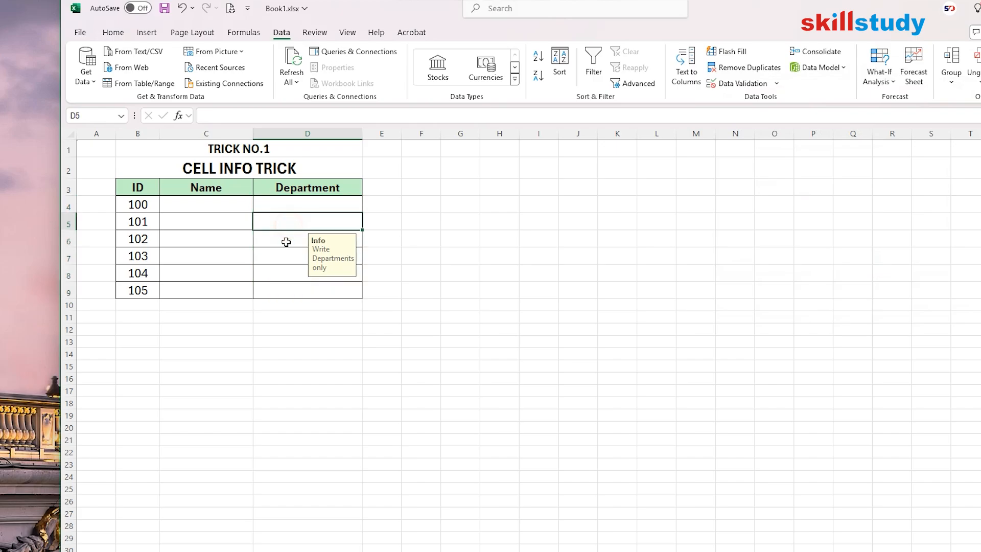
pyautogui.click(286, 241)
pyautogui.click(284, 258)
pyautogui.click(279, 284)
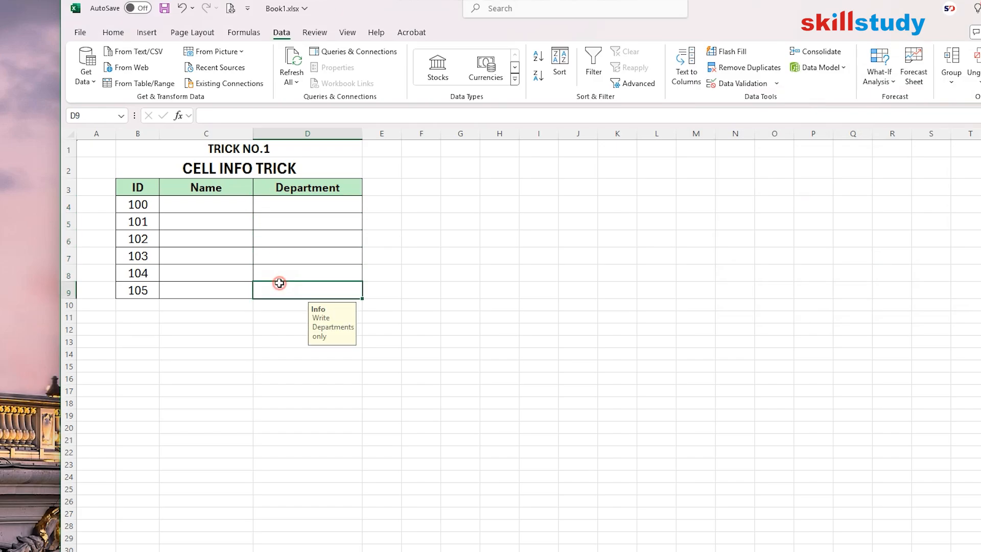
pyautogui.click(279, 271)
pyautogui.click(280, 252)
pyautogui.click(281, 228)
pyautogui.click(285, 205)
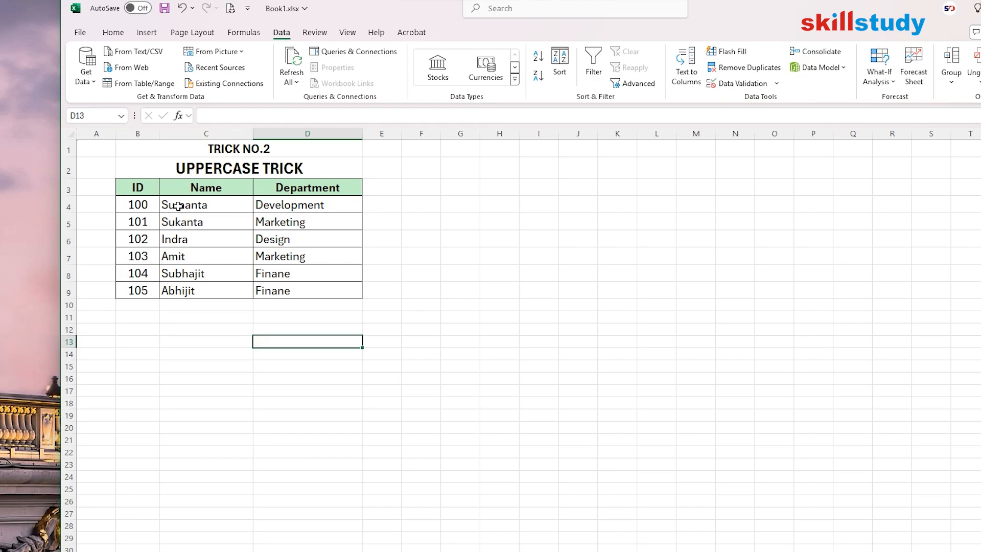
# Change the font of the whole table B3:D9, headers included, to Algerian.
pyautogui.moveTo(136, 195); pyautogui.dragTo(303, 289)
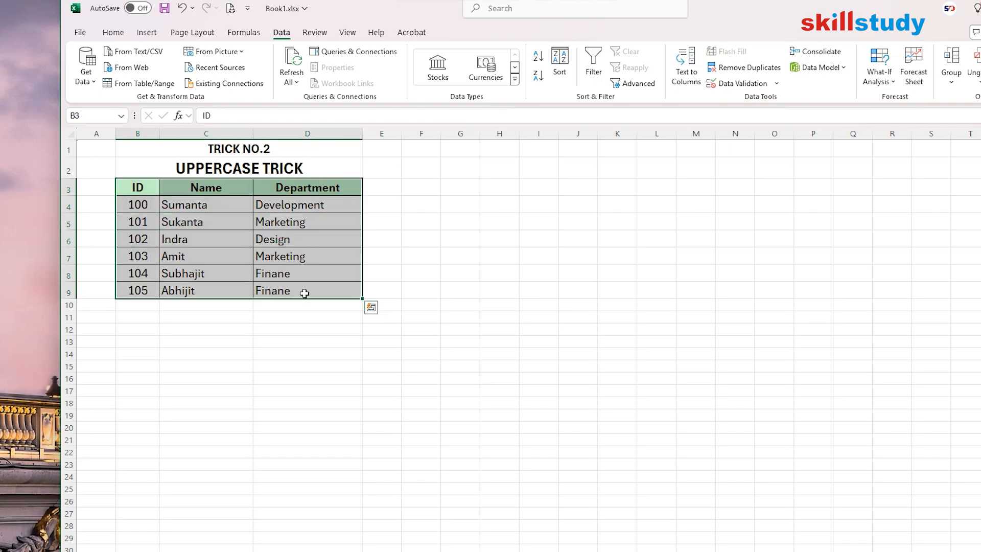
pyautogui.click(113, 32)
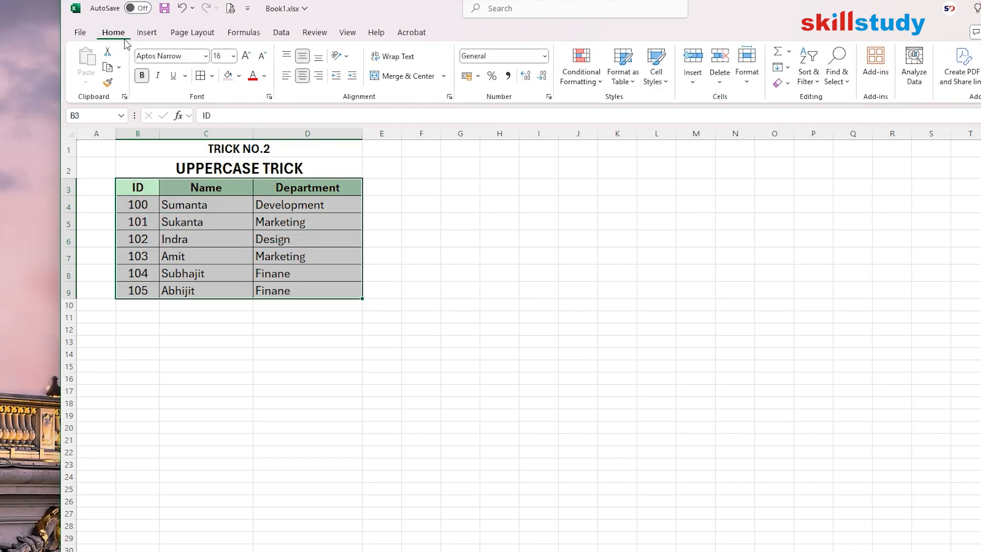
pyautogui.click(206, 58)
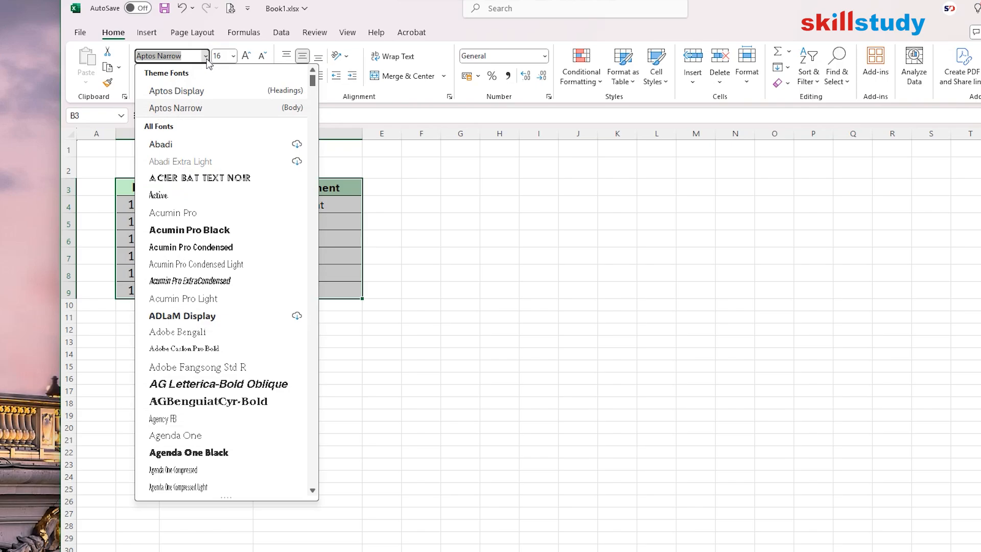
pyautogui.scroll(-20, 218, 248)
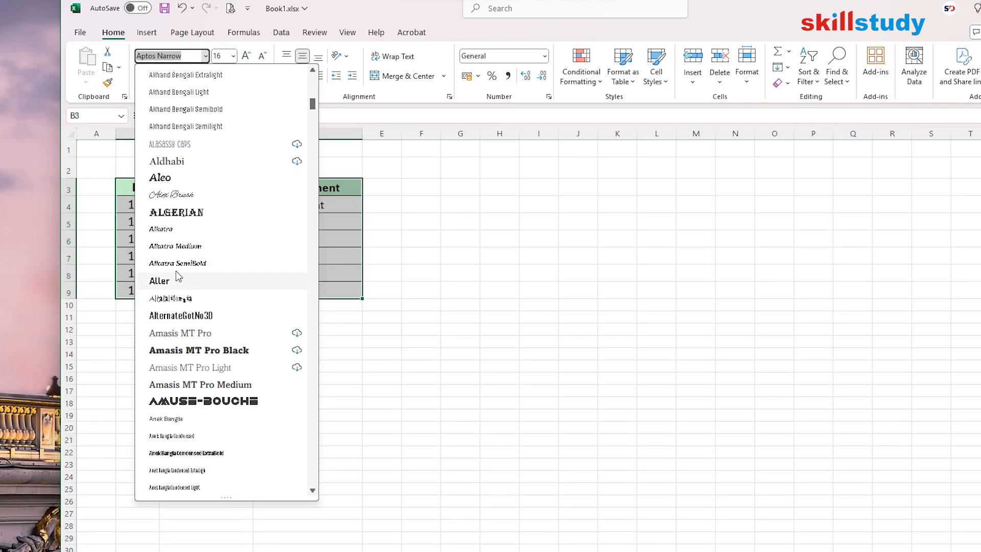
pyautogui.click(176, 213)
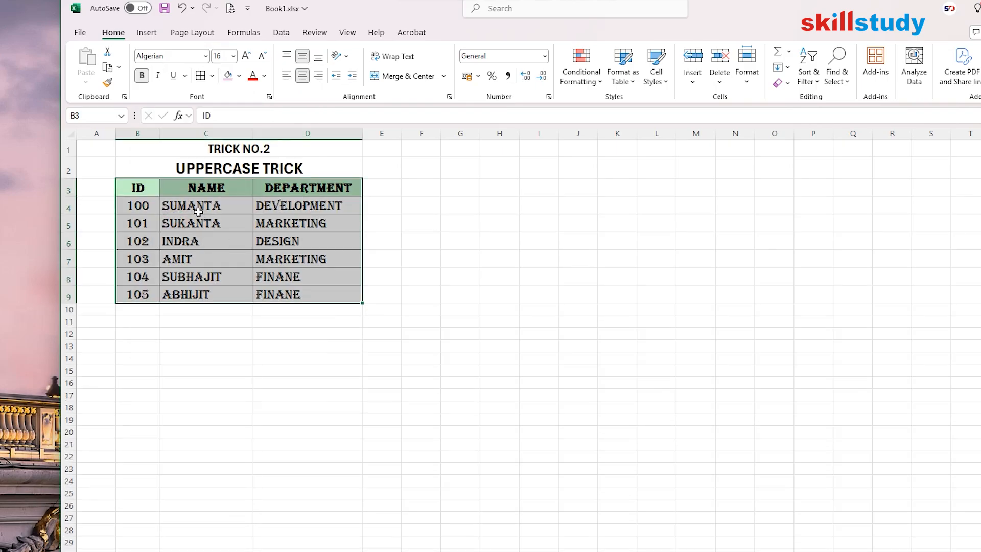
# Try the Castellar font on the table B3:D9.
pyautogui.click(205, 56)
pyautogui.write('coop')
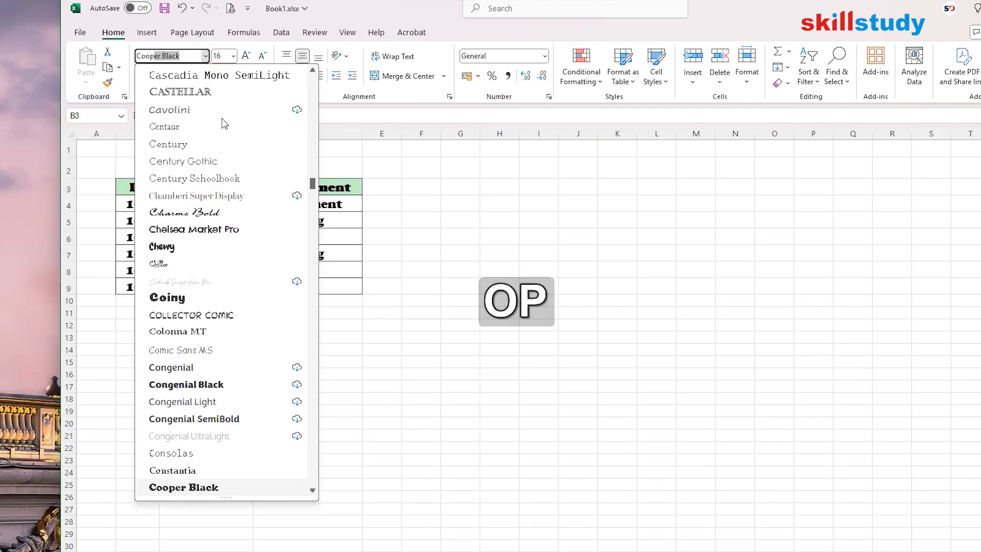
pyautogui.click(215, 92)
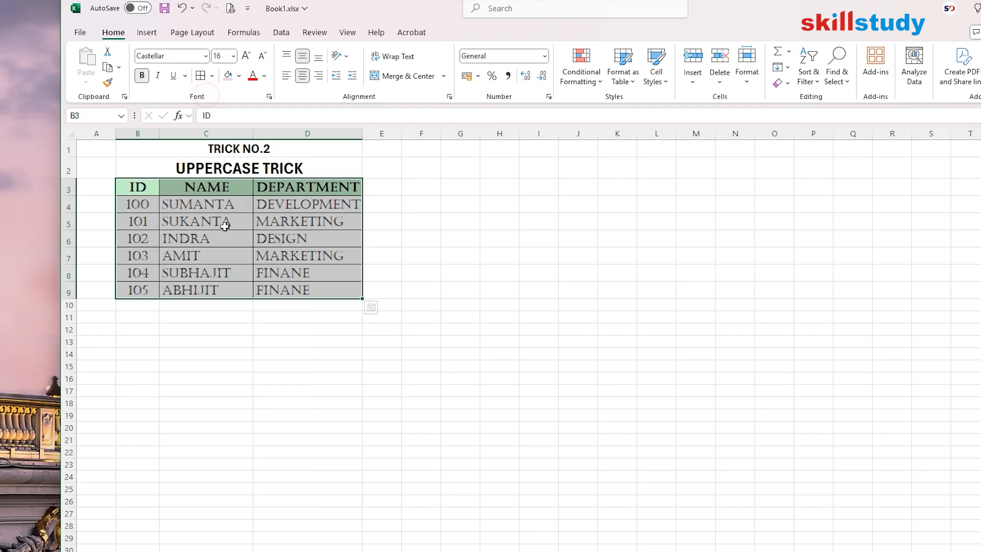
# Set the font of the table B3:D9 to Copperplate Gothic Bold and clear the selection.
pyautogui.click(207, 57)
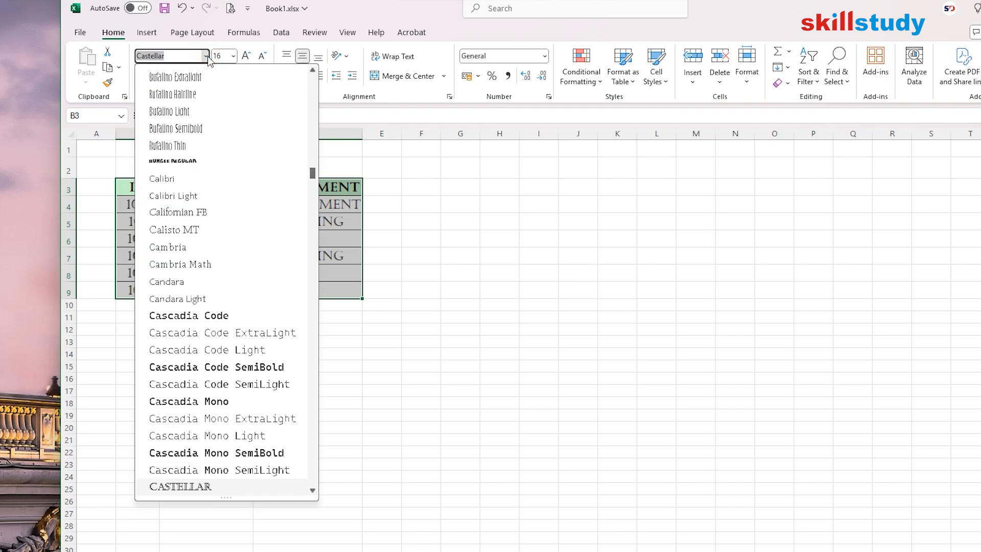
pyautogui.write('cop')
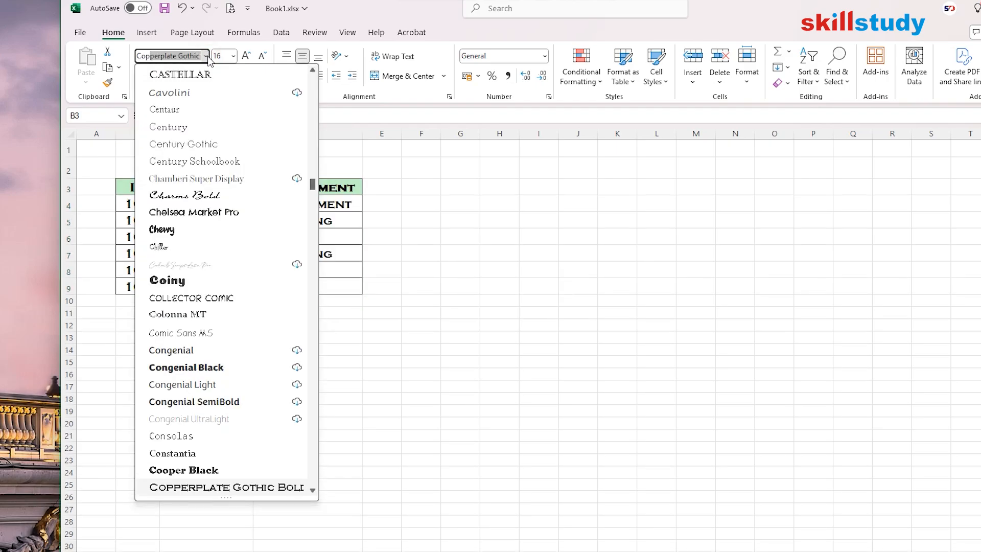
pyautogui.scroll(-2, 204, 194)
pyautogui.click(218, 384)
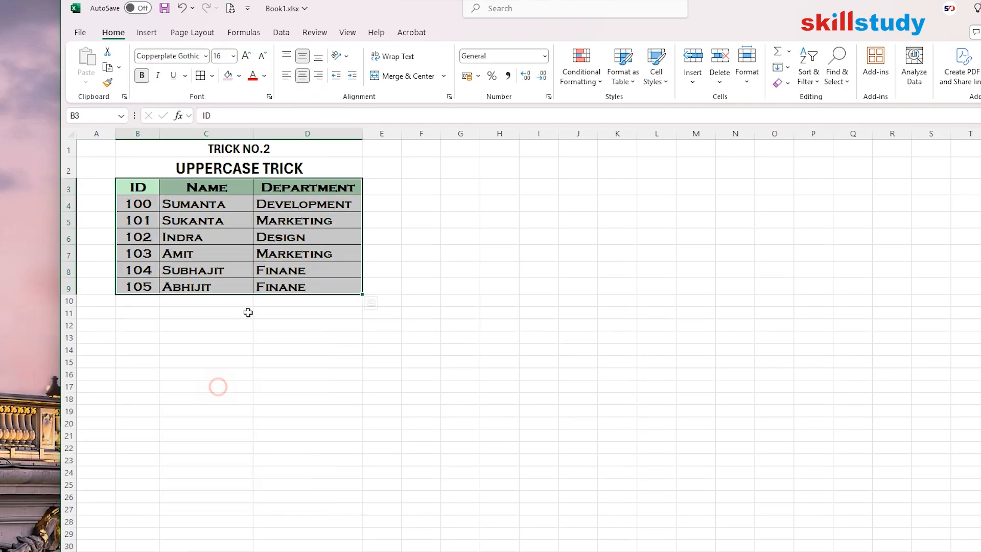
pyautogui.click(230, 238)
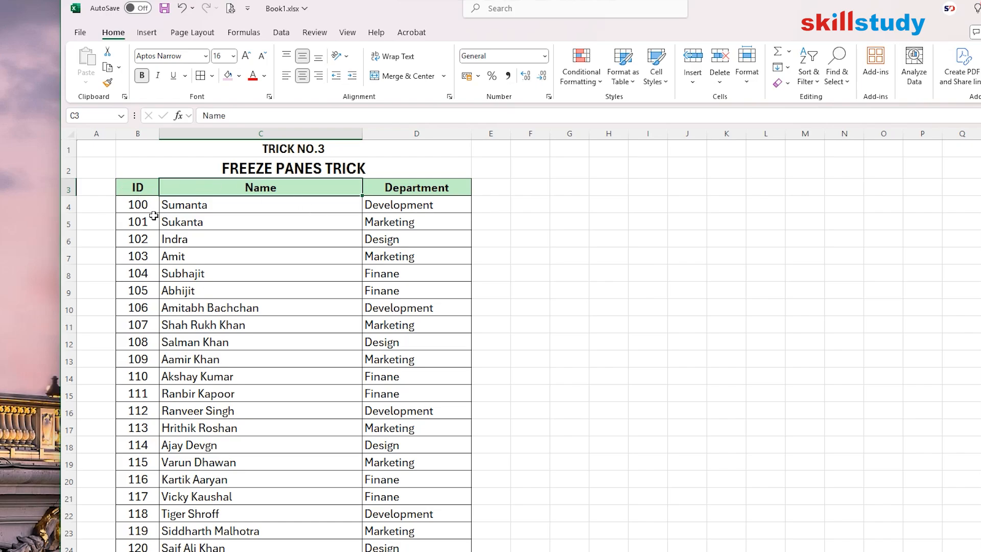
# Freeze panes at row 4 so that the title and header rows 1 to 3 are locked.
pyautogui.moveTo(70, 188); pyautogui.dragTo(80, 148)
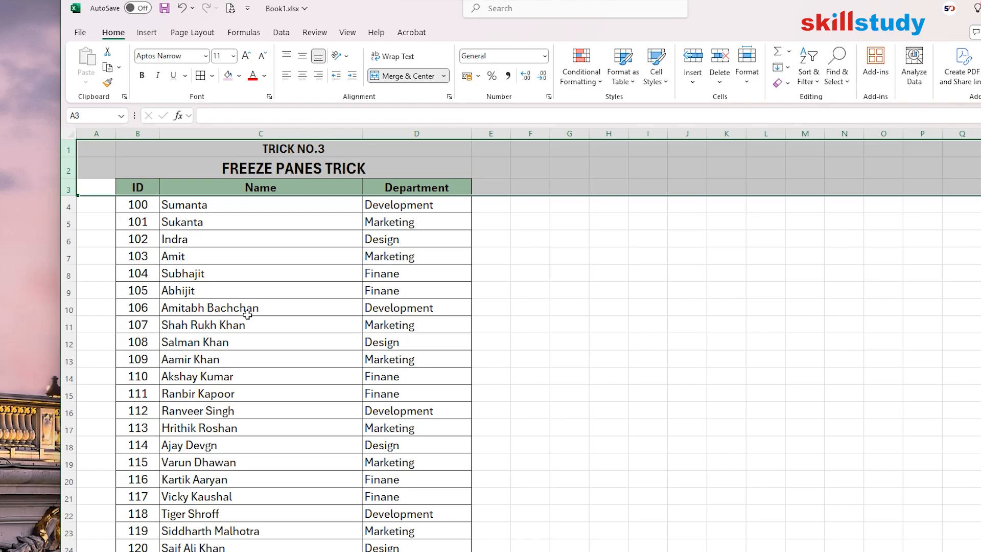
pyautogui.scroll(-3, 261, 325)
pyautogui.scroll(-11, 262, 325)
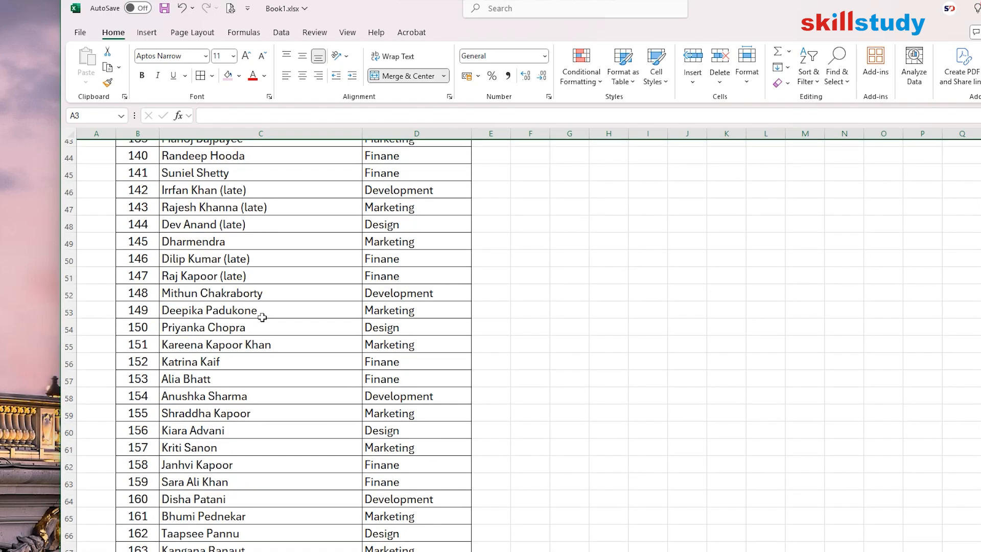
pyautogui.scroll(14, 262, 317)
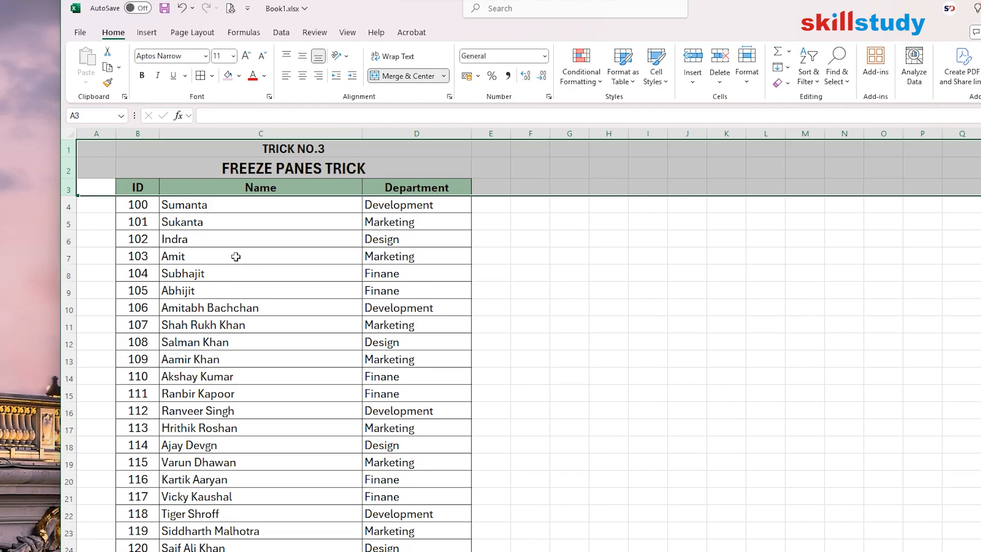
pyautogui.click(67, 208)
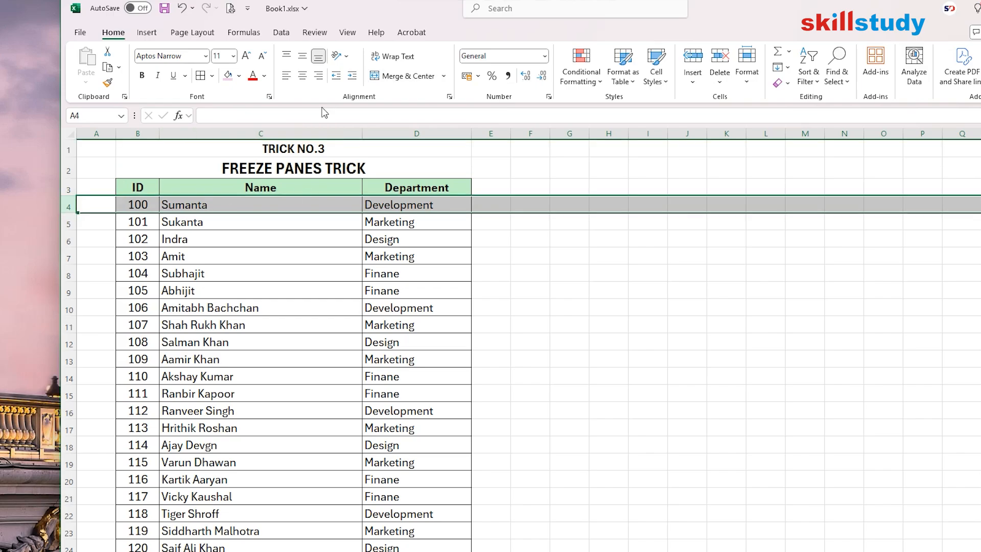
pyautogui.click(347, 32)
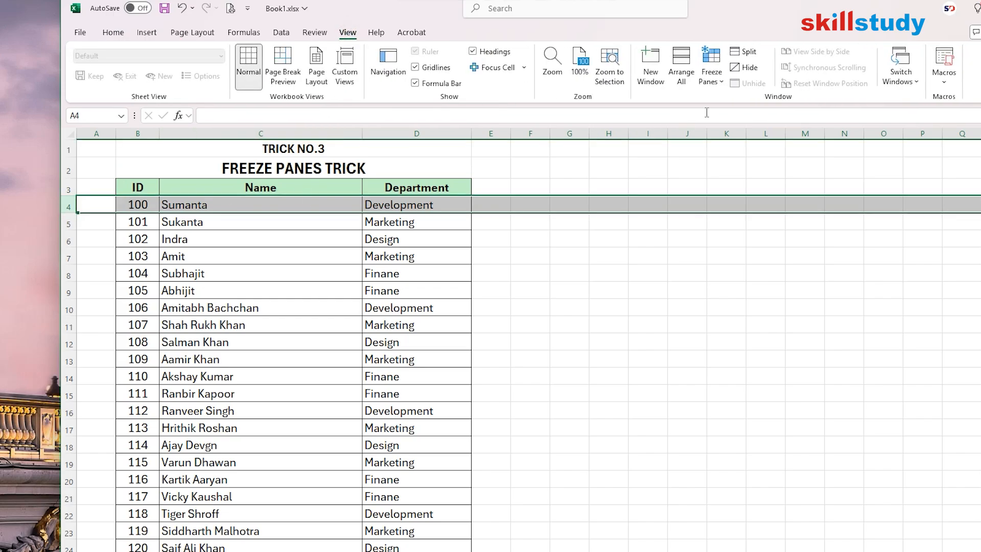
pyautogui.click(718, 88)
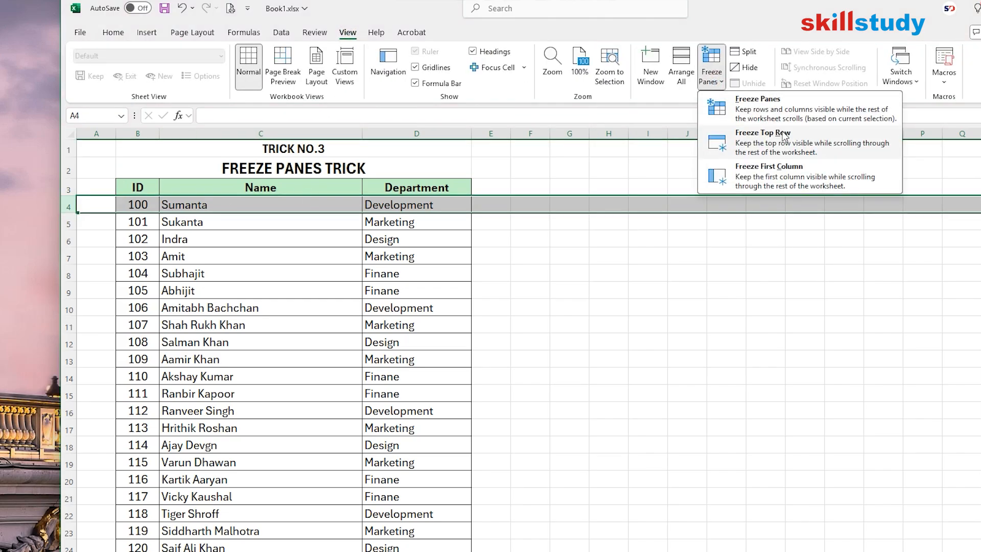
pyautogui.click(778, 120)
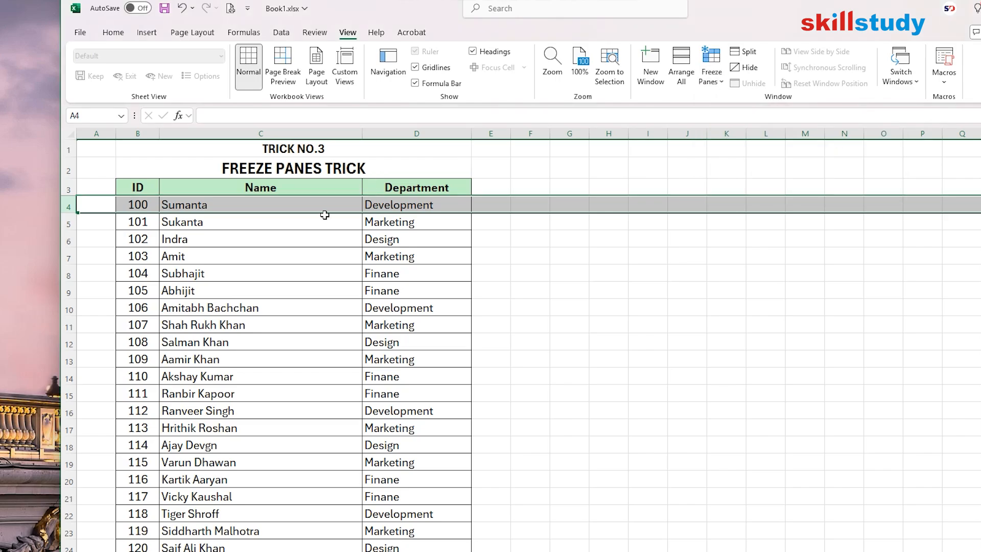
# Check that title and header rows 1 to 3 remain in view further down the list.
pyautogui.click(248, 250)
pyautogui.scroll(-4, 248, 249)
pyautogui.scroll(-4, 248, 250)
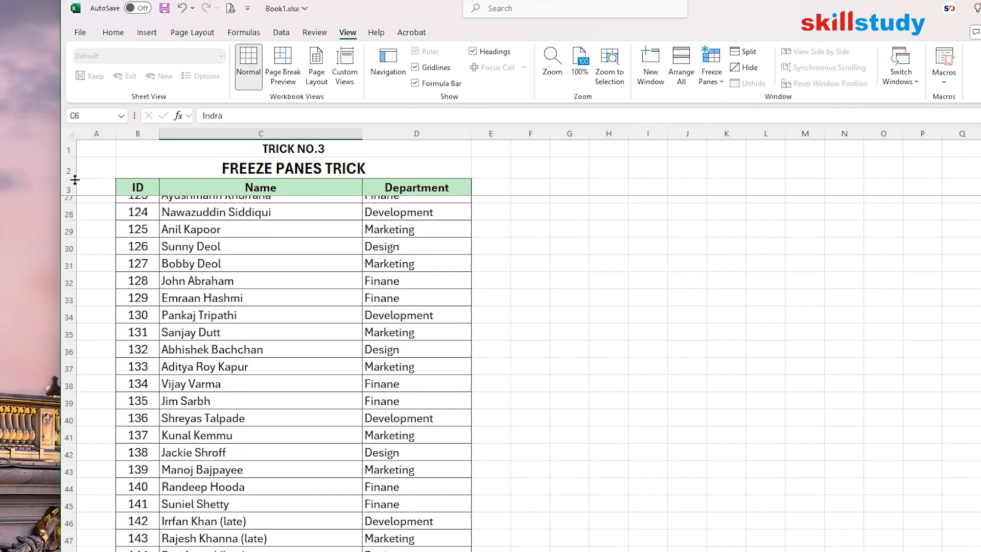
pyautogui.click(69, 188)
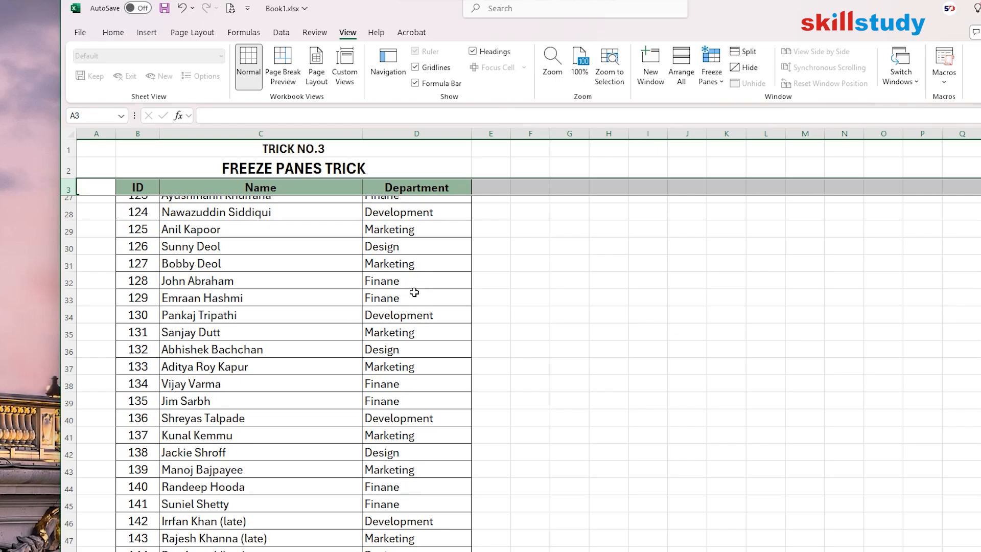
pyautogui.click(67, 159)
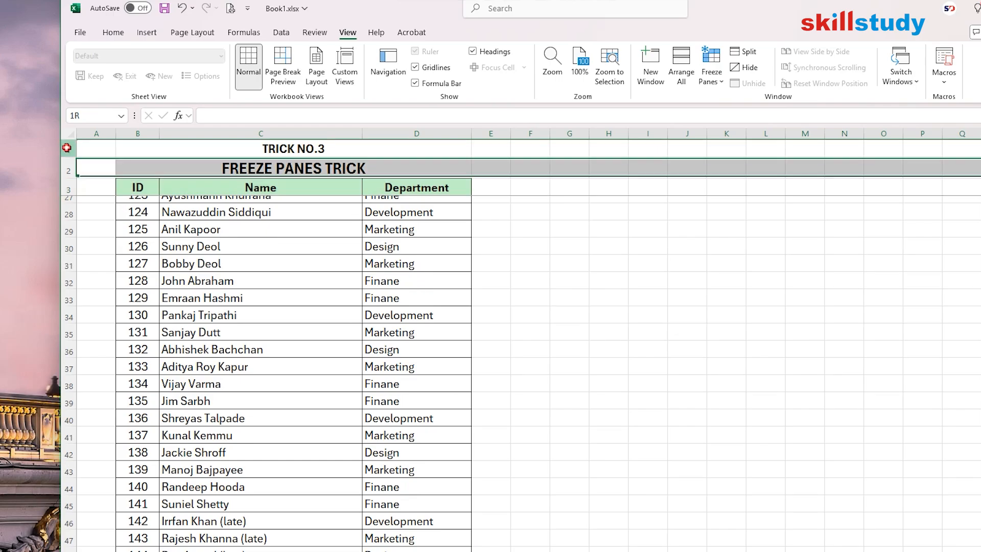
pyautogui.moveTo(67, 148); pyautogui.dragTo(74, 174)
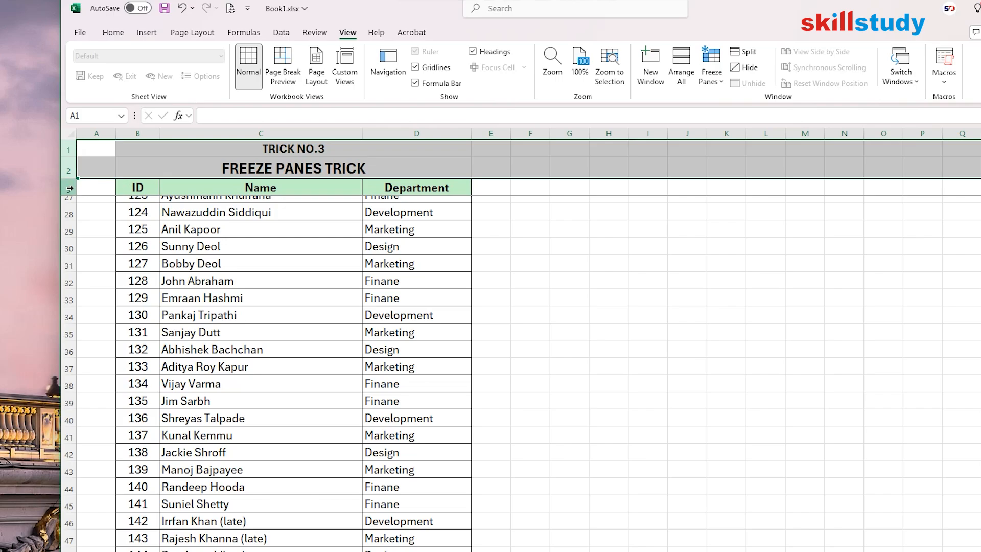
pyautogui.click(67, 188)
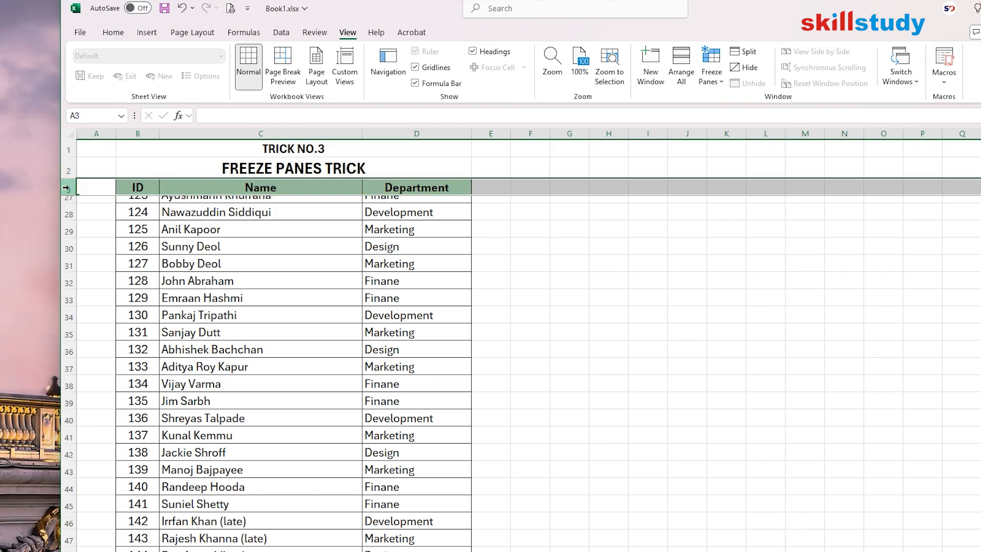
# Examine frozen rows 1 to 3 while going through the list past row 90 and back to its start.
pyautogui.moveTo(68, 149); pyautogui.dragTo(69, 169)
pyautogui.scroll(-7, 265, 282)
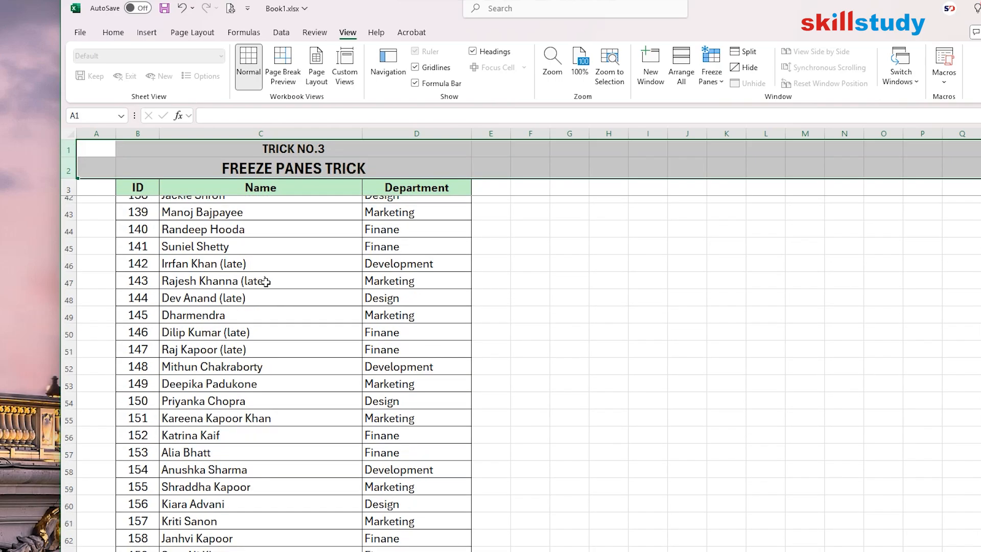
pyautogui.scroll(-8, 265, 281)
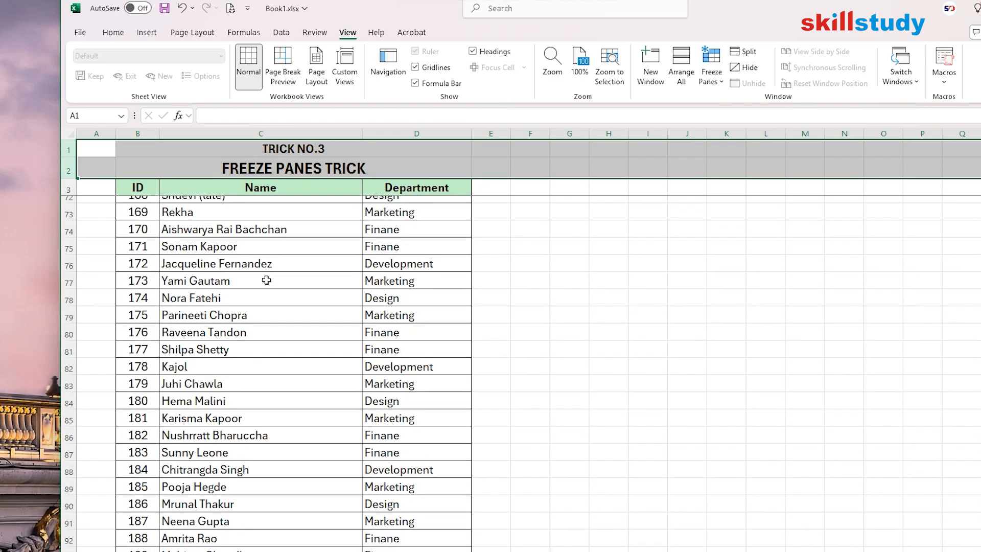
pyautogui.scroll(18, 266, 280)
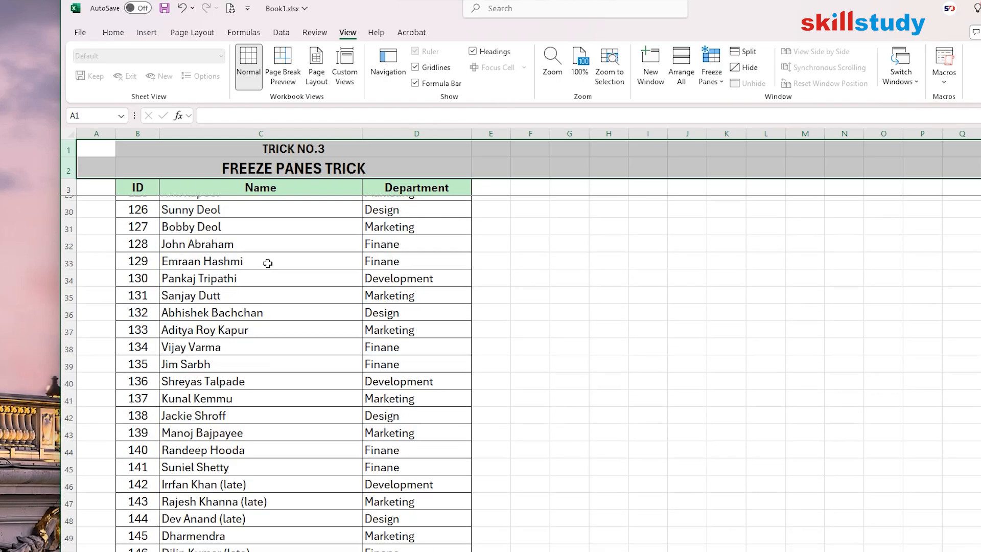
pyautogui.scroll(4, 268, 259)
# Unfreeze the panes and check how rows 1 to 3 behave when moving down the list.
pyautogui.click(267, 223)
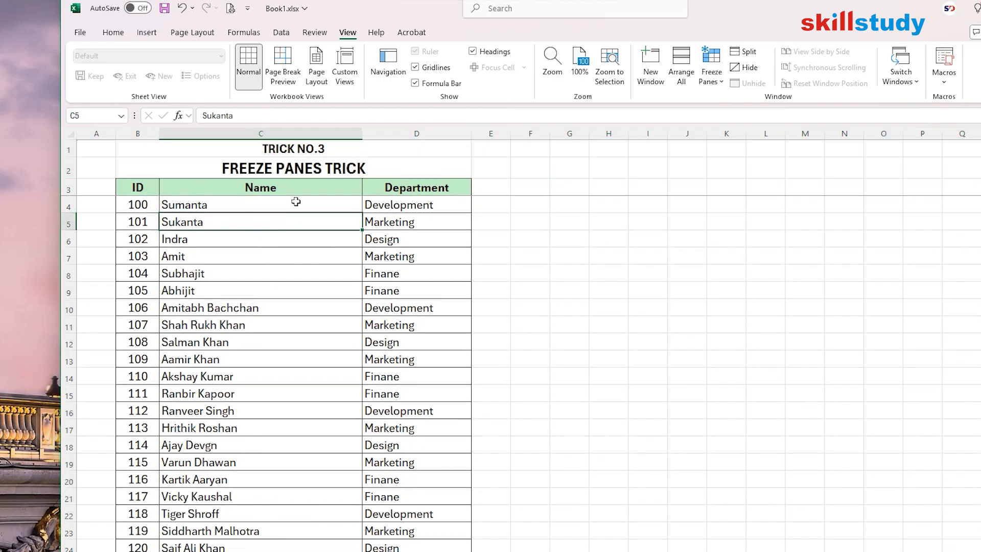
pyautogui.click(711, 69)
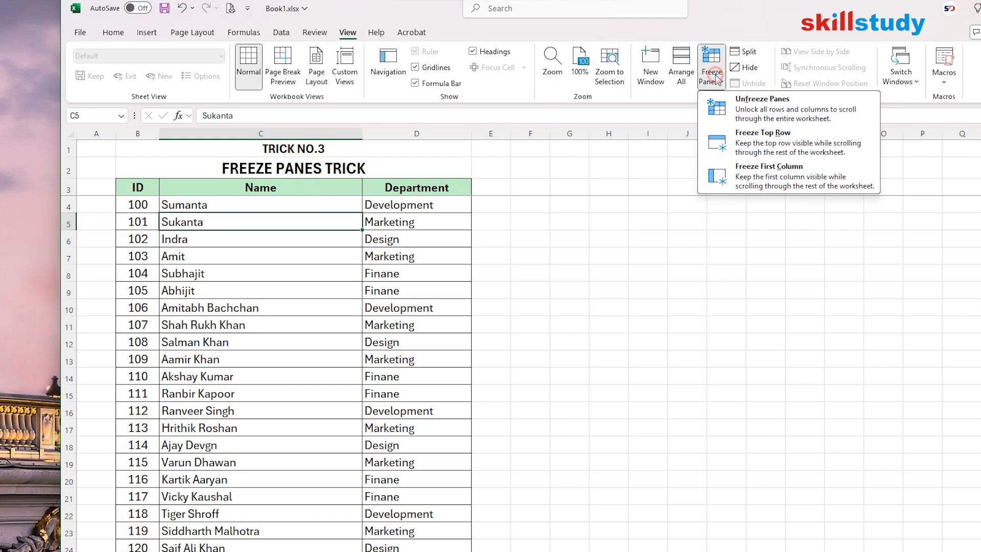
pyautogui.click(762, 107)
pyautogui.click(259, 273)
pyautogui.scroll(-6, 260, 274)
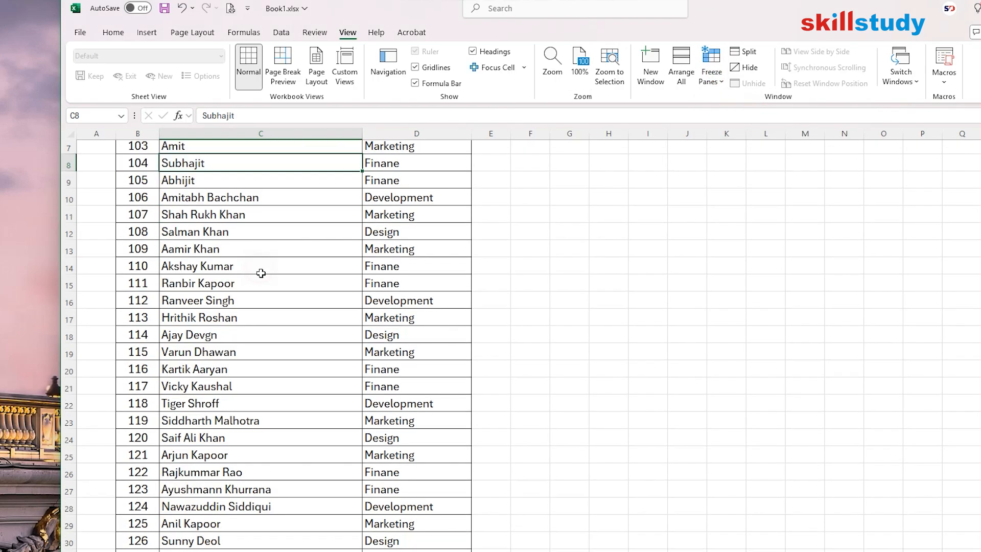
pyautogui.scroll(6, 261, 271)
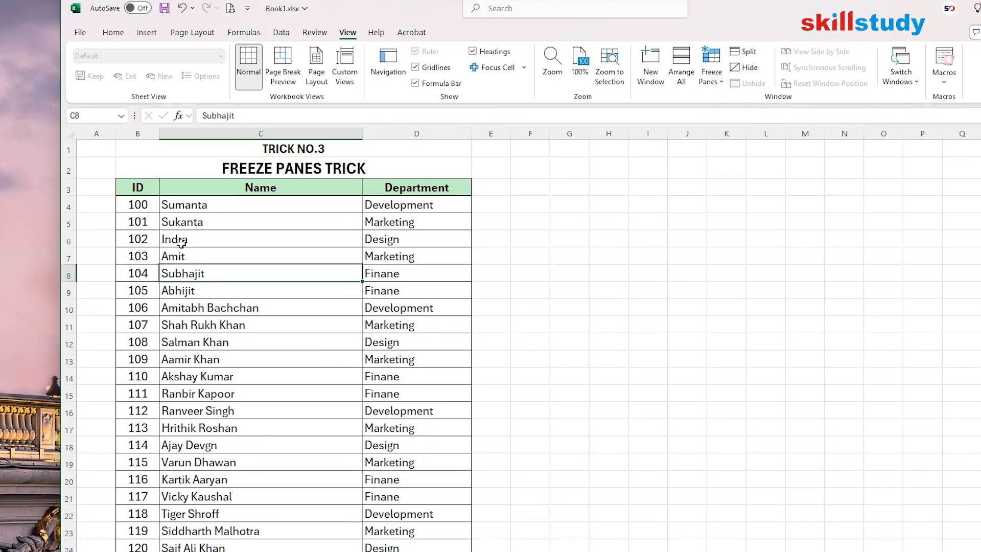
# Convert the range B3:D175 into a table with headers.
pyautogui.click(70, 190)
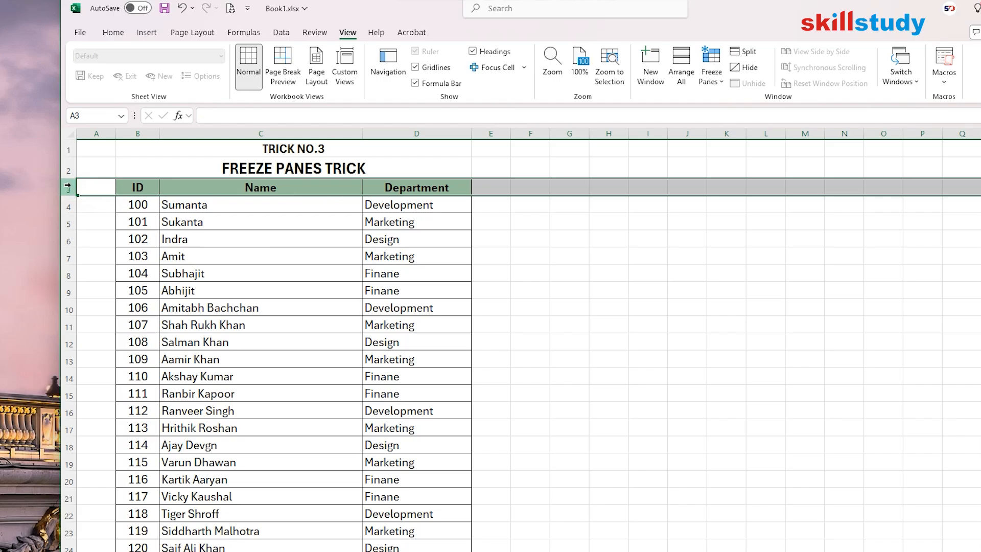
pyautogui.click(96, 187)
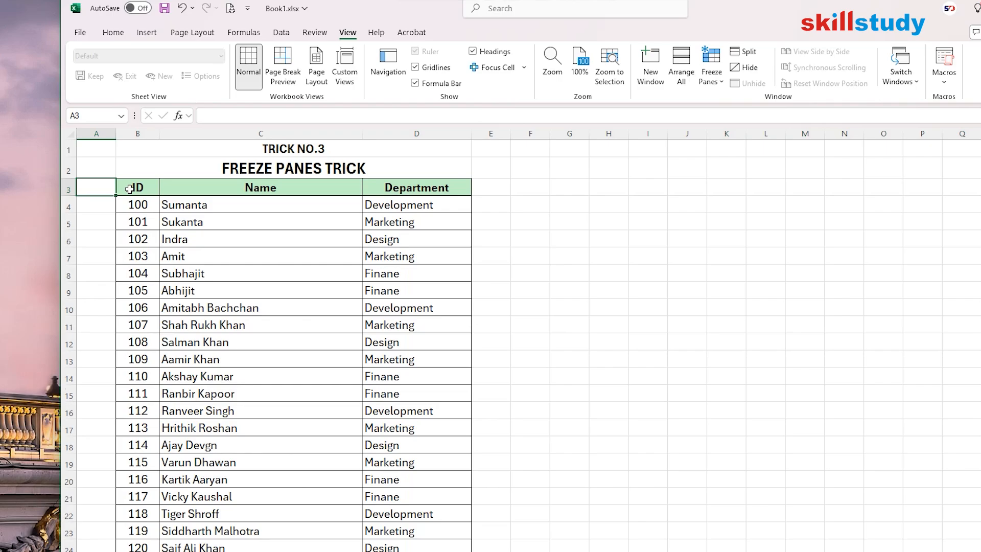
pyautogui.press('Right')
pyautogui.hotkey('shift', 'Right')
pyautogui.hotkey('shift', 'Right')
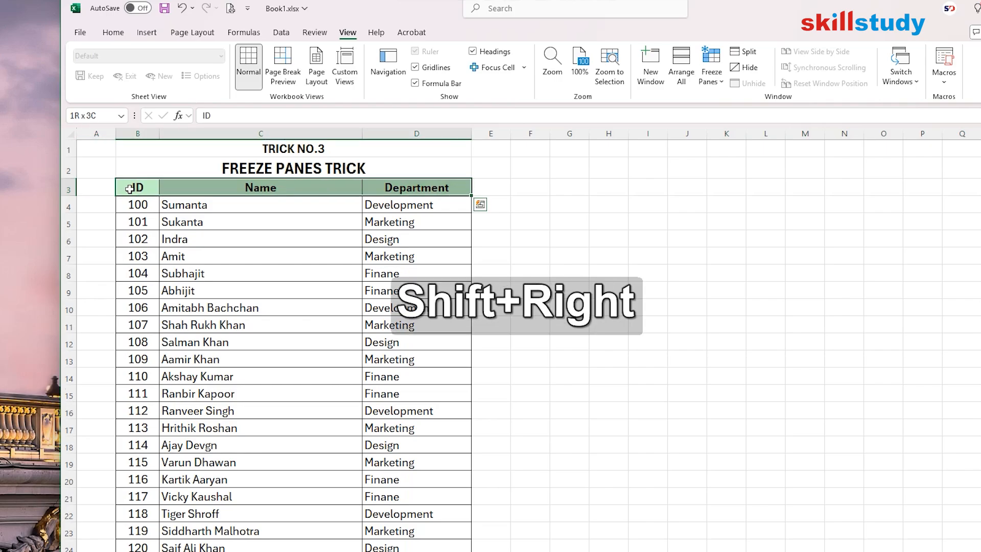
pyautogui.hotkey('ctrl', 'shift', 'Down')
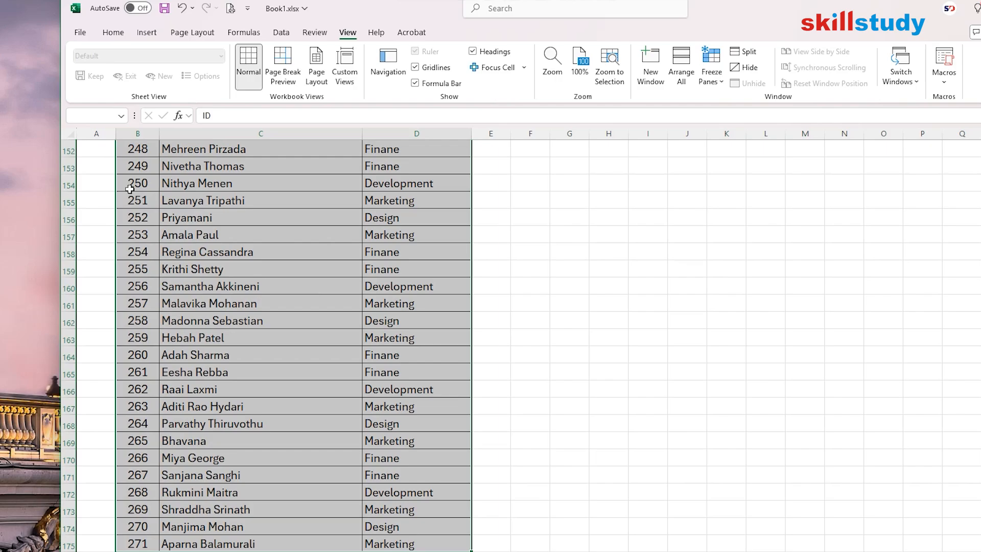
pyautogui.press('ctrl')
pyautogui.hotkey('ctrl', 't')
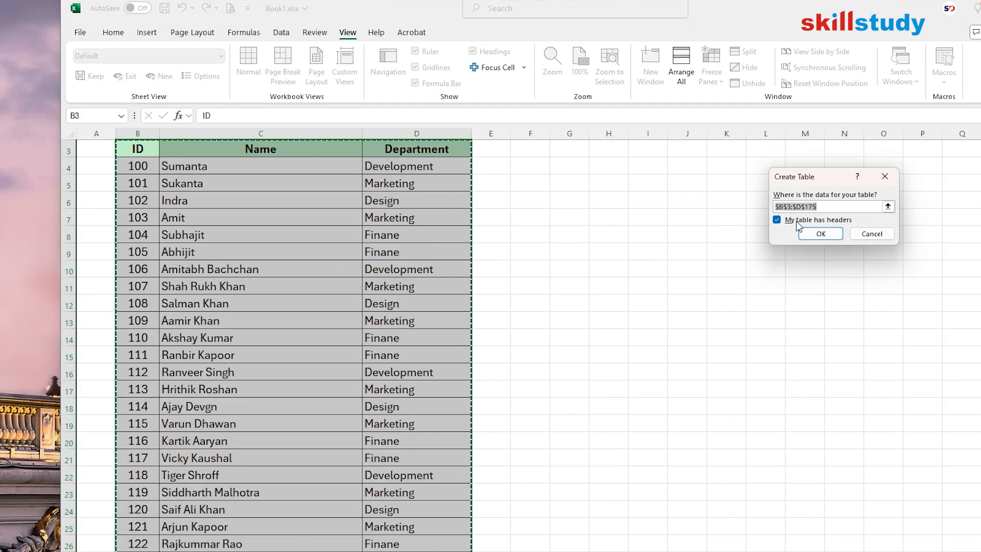
pyautogui.click(824, 232)
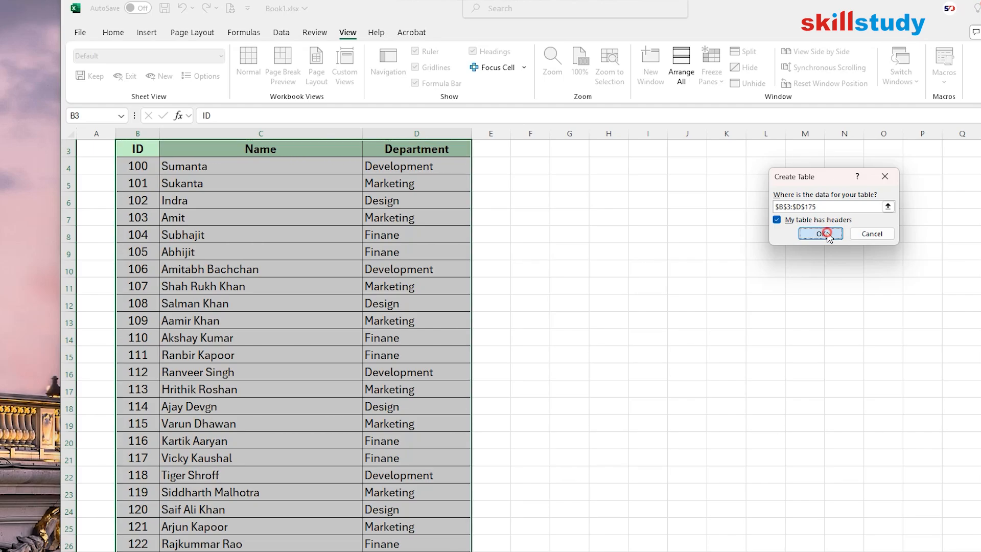
pyautogui.click(226, 200)
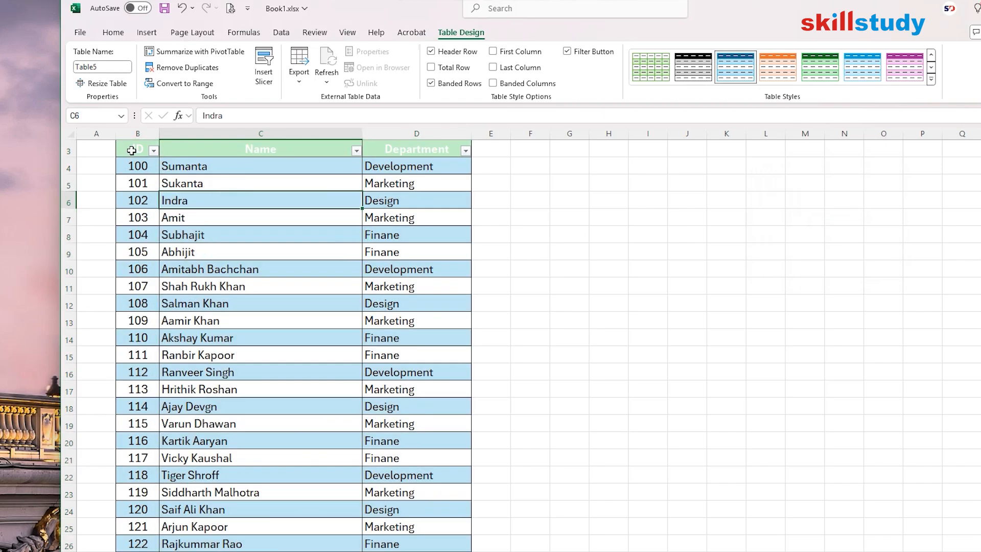
# Set the font colour of the table header cells B3:D3 to black.
pyautogui.click(131, 150)
pyautogui.moveTo(359, 155); pyautogui.dragTo(462, 150)
pyautogui.click(113, 32)
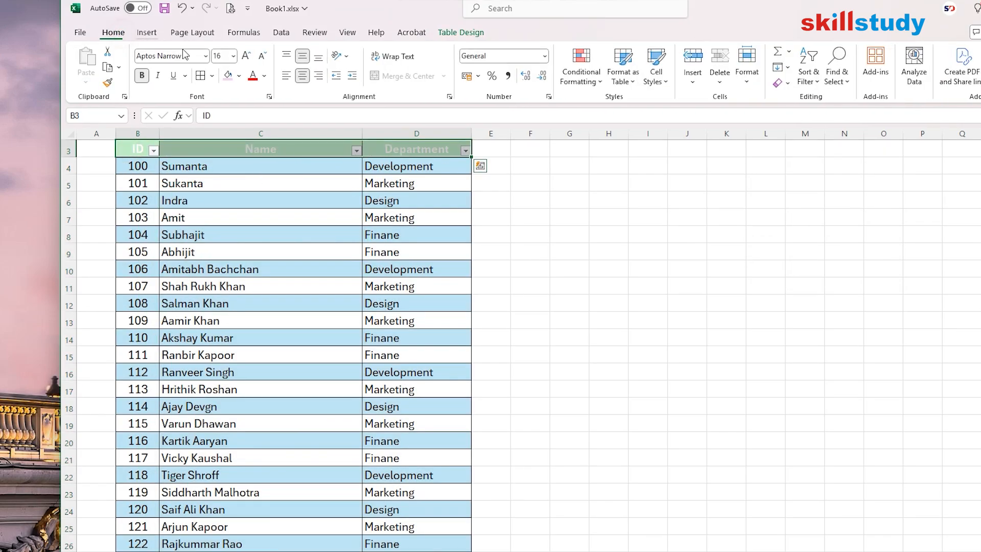
pyautogui.click(263, 76)
pyautogui.click(265, 118)
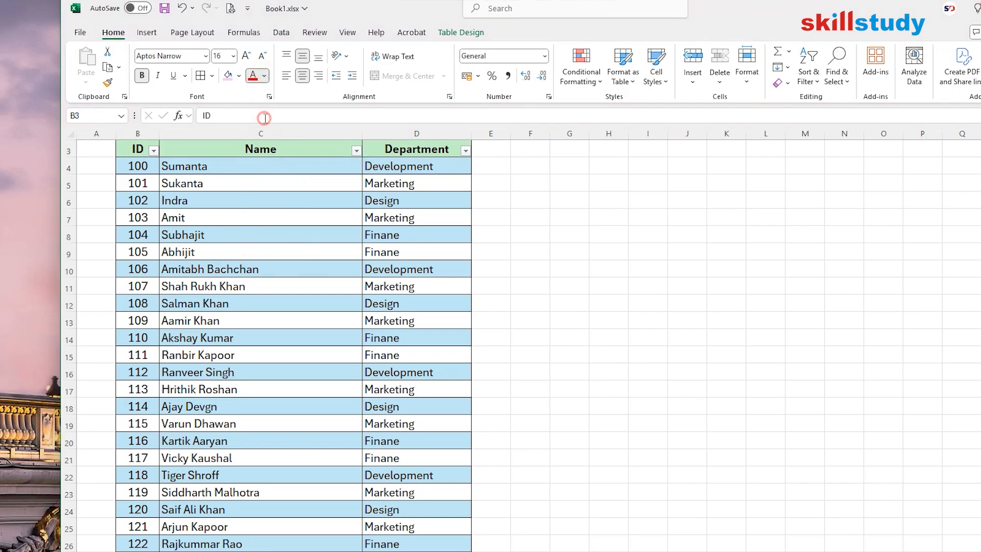
pyautogui.click(274, 216)
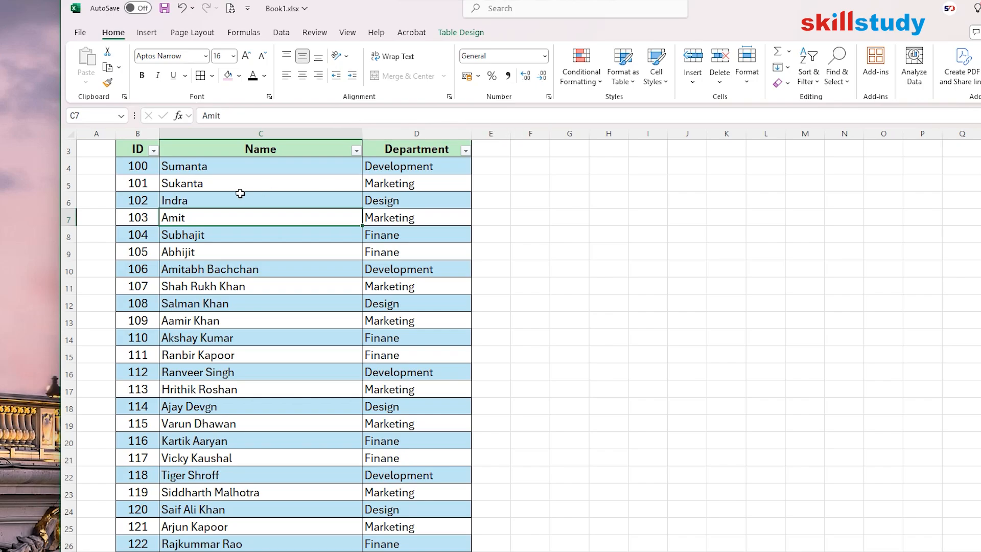
# Examine how the ID, Name and Department headings are displayed while going through the table's lower rows.
pyautogui.scroll(-1, 229, 240)
pyautogui.scroll(-3, 229, 240)
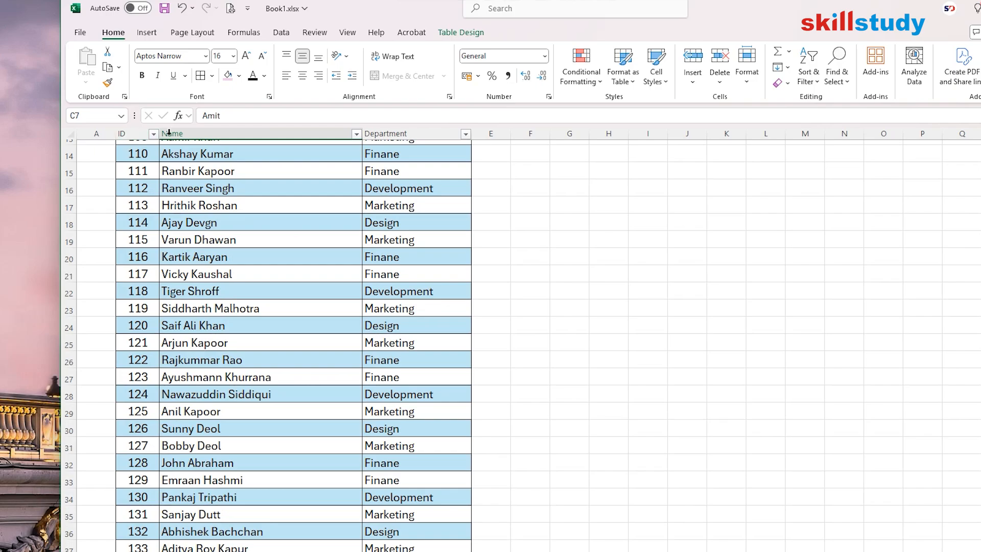
pyautogui.scroll(-10, 296, 313)
pyautogui.scroll(-12, 297, 313)
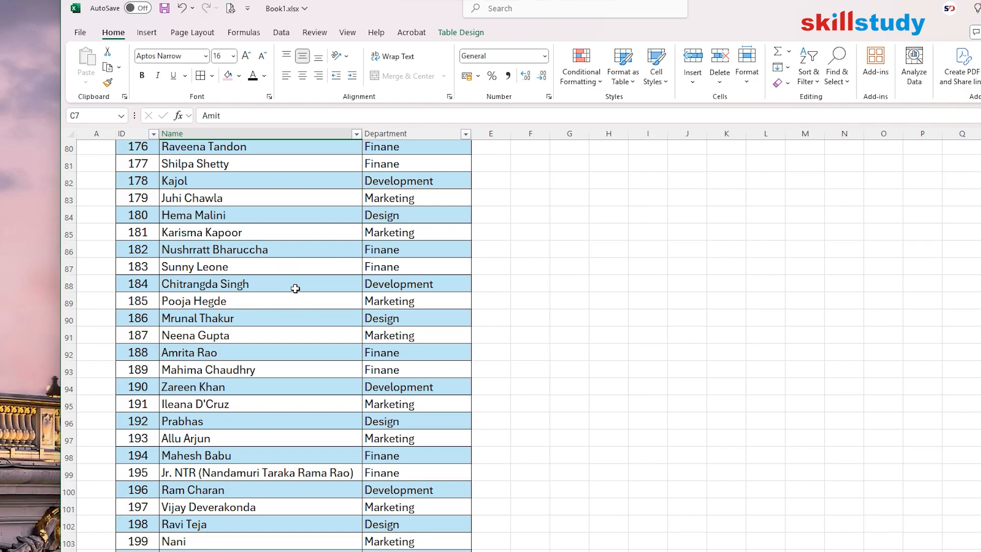
pyautogui.scroll(1, 295, 289)
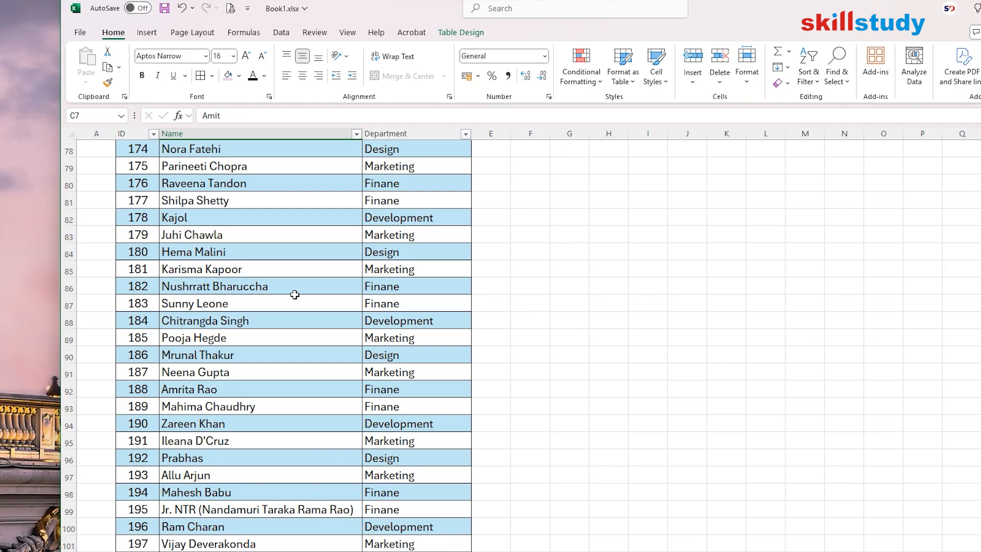
pyautogui.scroll(18, 295, 295)
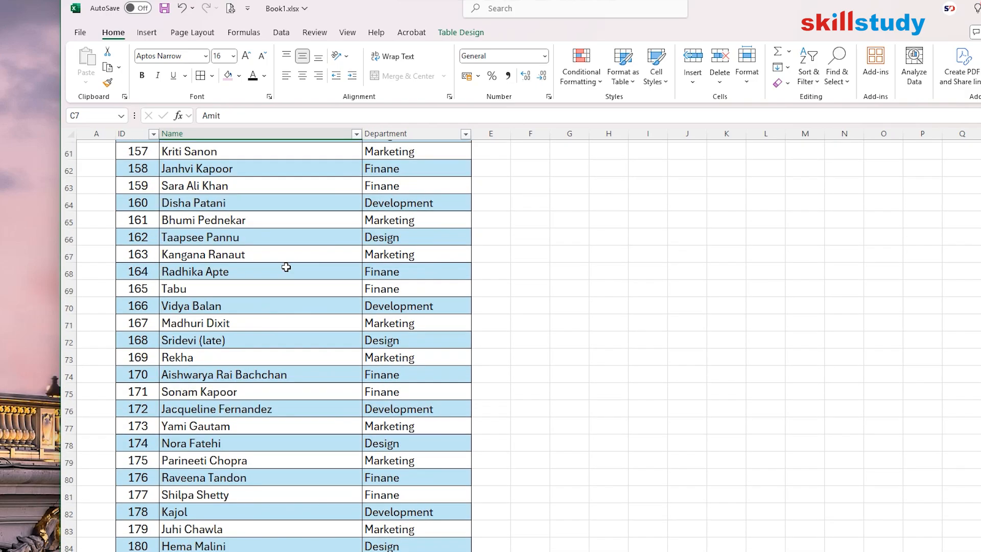
pyautogui.scroll(8, 289, 252)
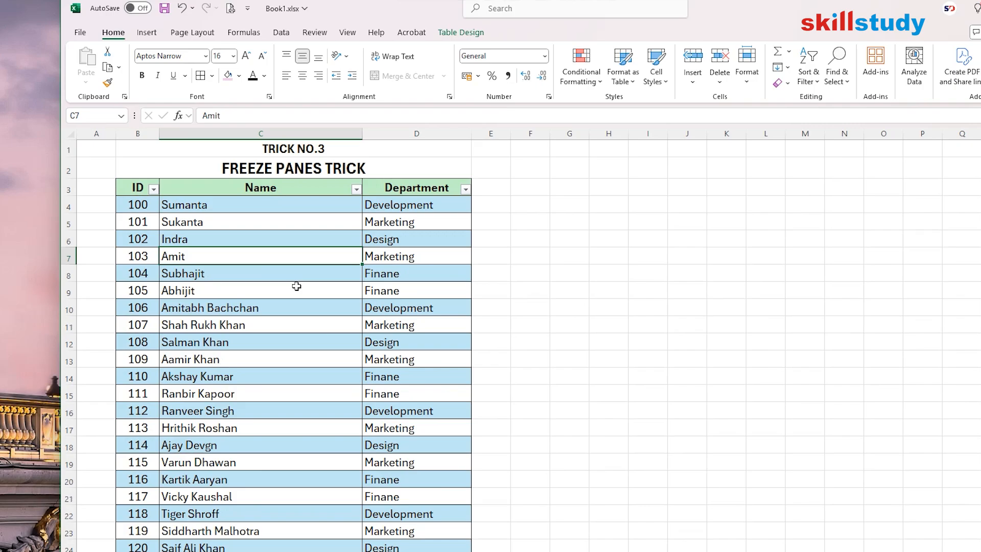
pyautogui.scroll(-12, 296, 286)
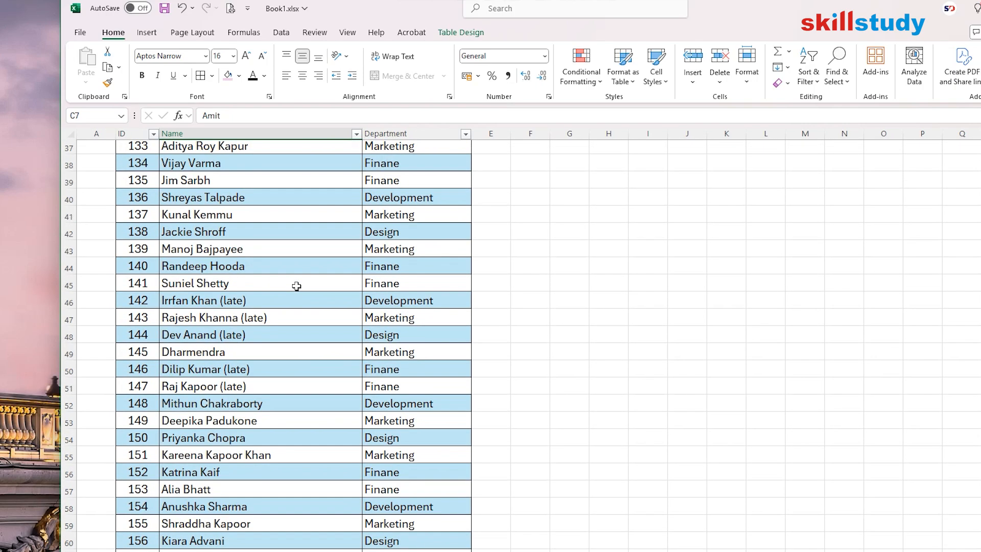
pyautogui.scroll(-6, 296, 286)
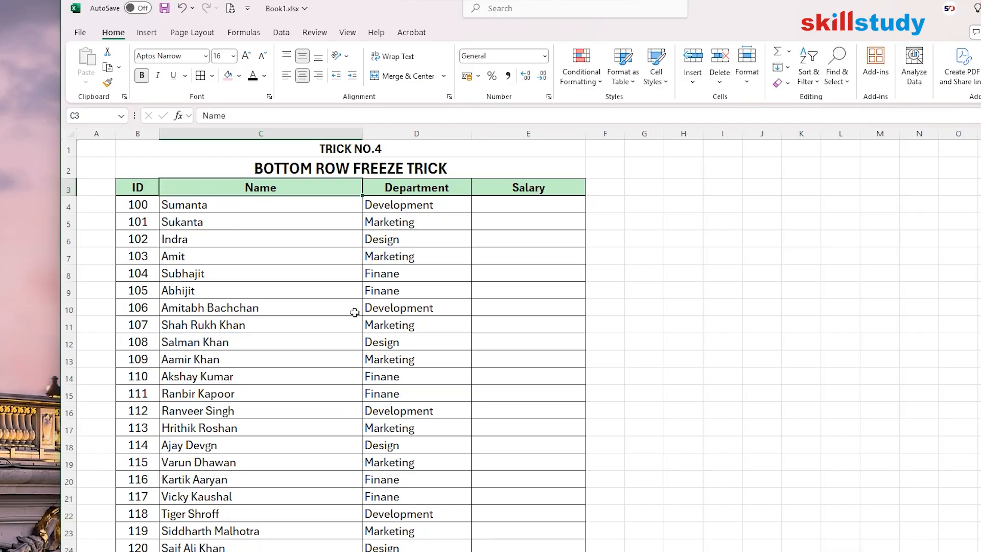
# Review the Bottom Row Freeze Trick sheet from the Salary header down to the TOTAL row 177.
pyautogui.scroll(-1, 354, 312)
pyautogui.click(516, 152)
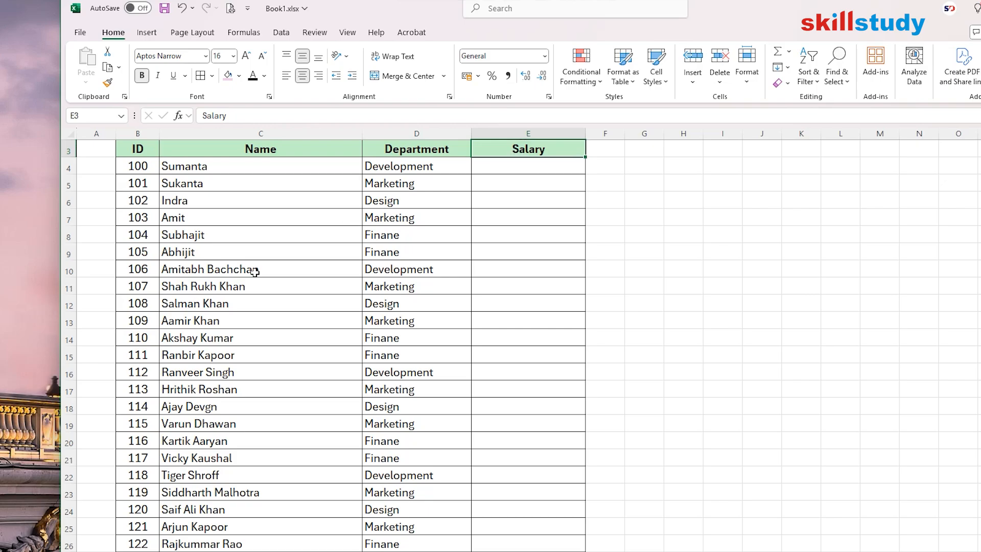
pyautogui.scroll(-12, 255, 276)
pyautogui.scroll(-20, 256, 276)
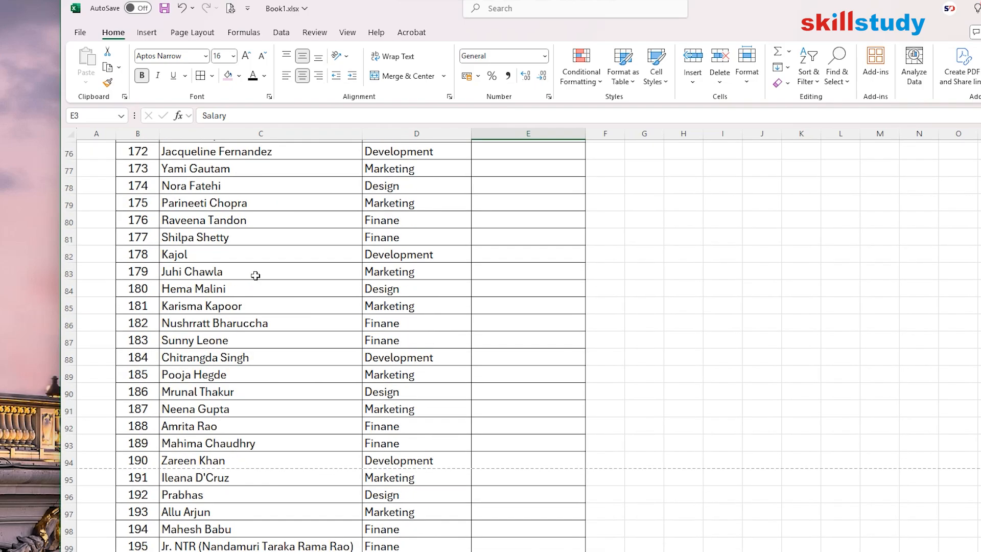
pyautogui.scroll(-19, 255, 275)
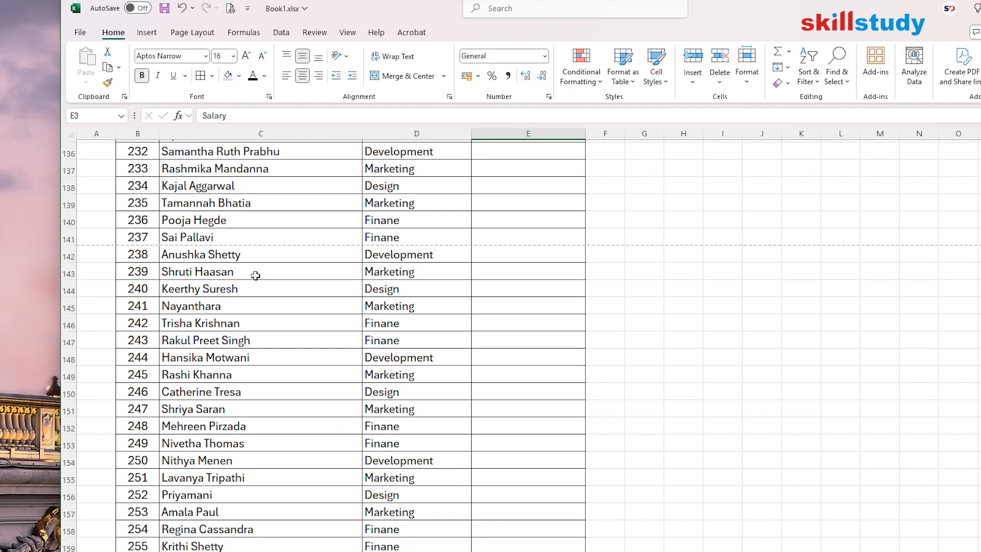
pyautogui.scroll(6, 256, 276)
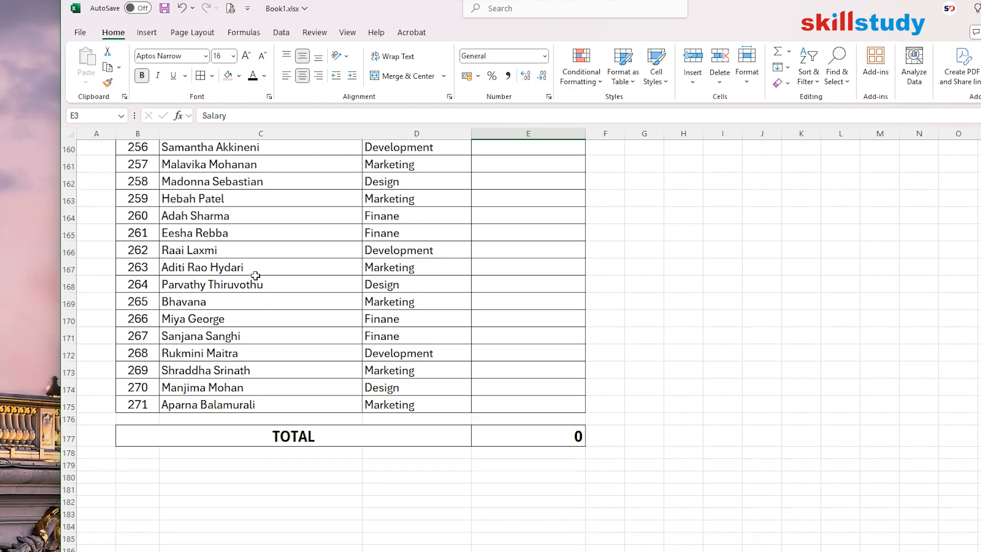
pyautogui.scroll(-5, 256, 275)
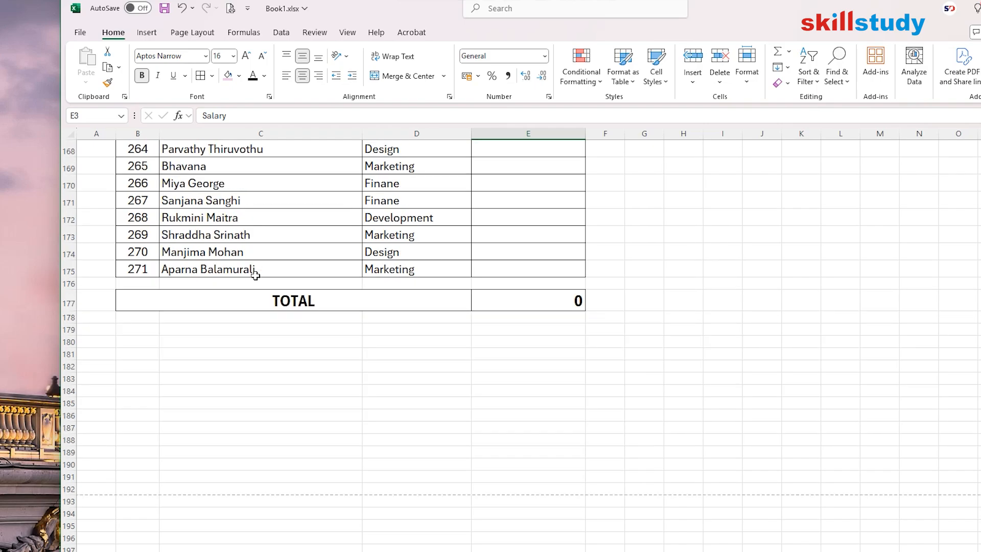
pyautogui.scroll(1, 254, 274)
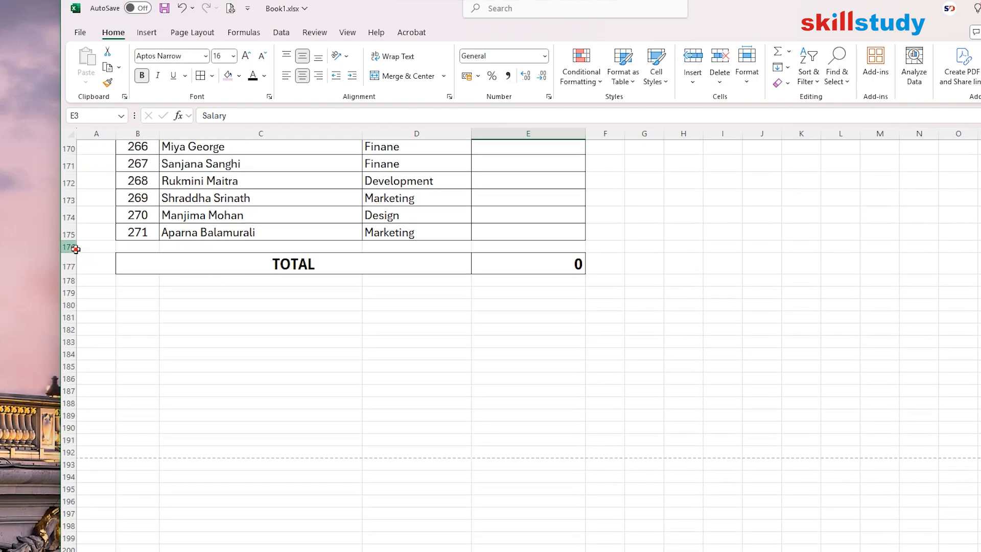
pyautogui.moveTo(72, 248); pyautogui.dragTo(78, 143)
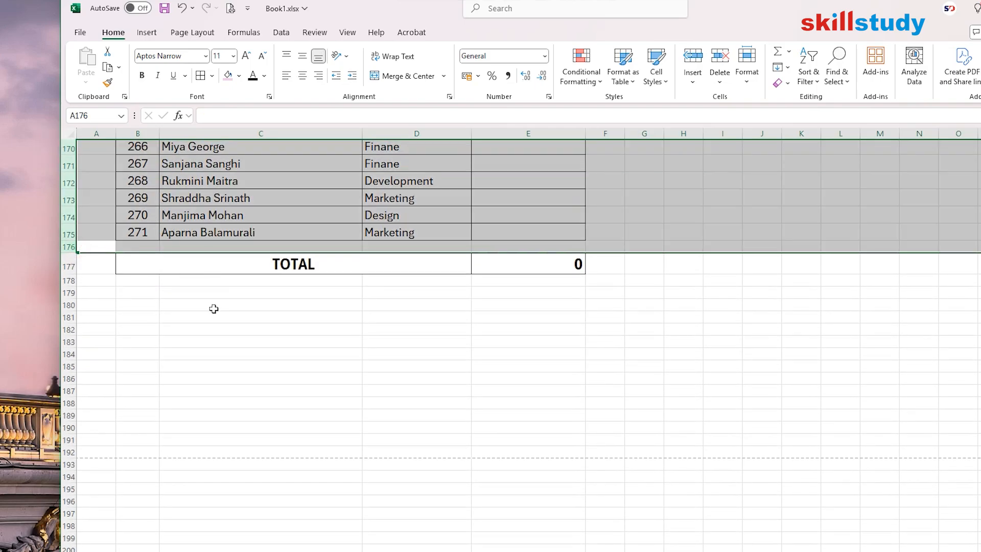
pyautogui.scroll(6, 213, 311)
pyautogui.scroll(-1, 213, 311)
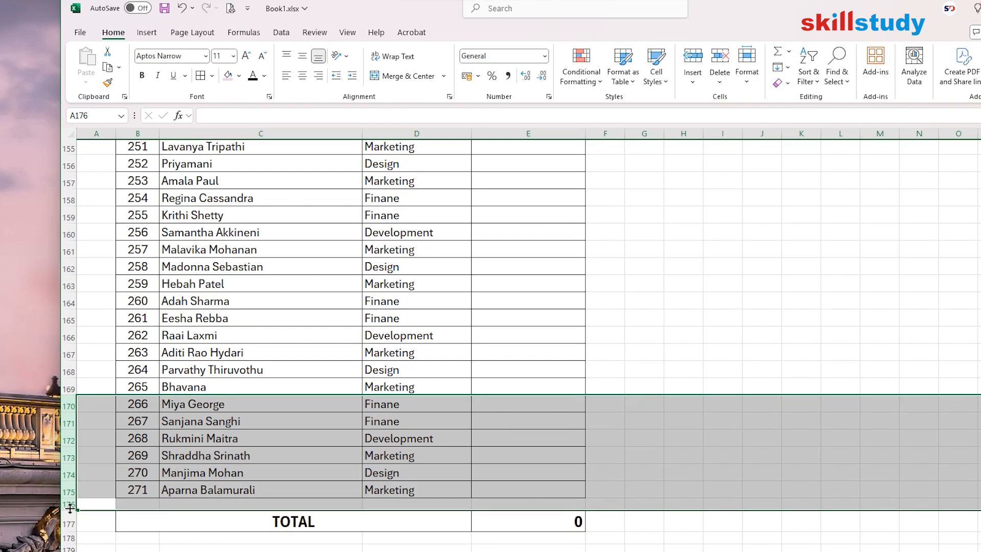
pyautogui.moveTo(69, 505); pyautogui.dragTo(79, 165)
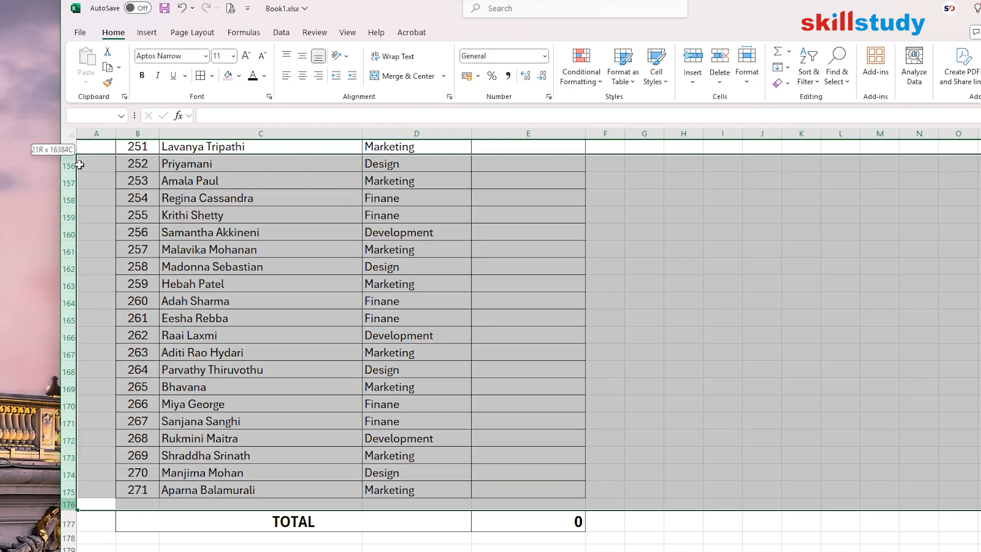
pyautogui.click(322, 182)
pyautogui.moveTo(248, 199); pyautogui.dragTo(390, 404)
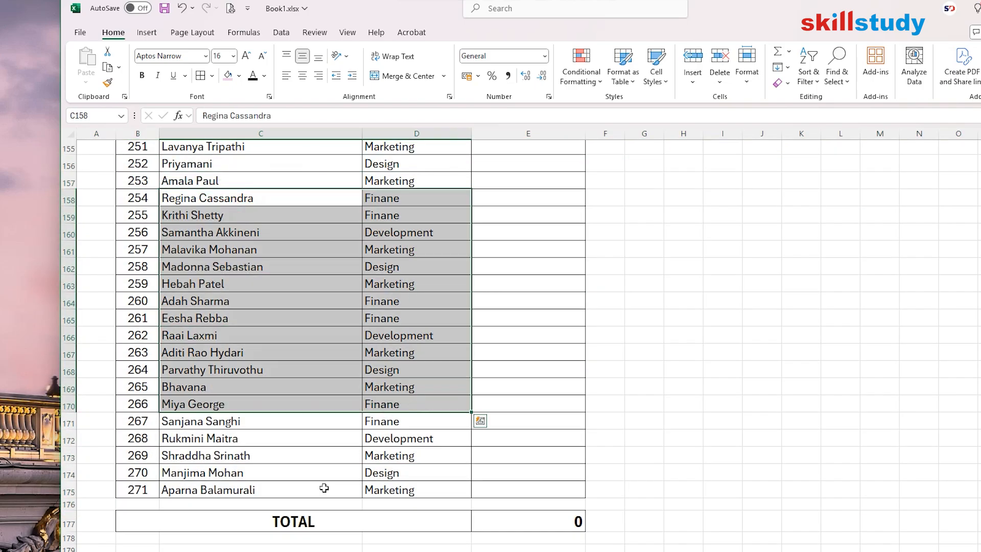
# Split the worksheet window directly above the TOTAL row 177.
pyautogui.click(67, 521)
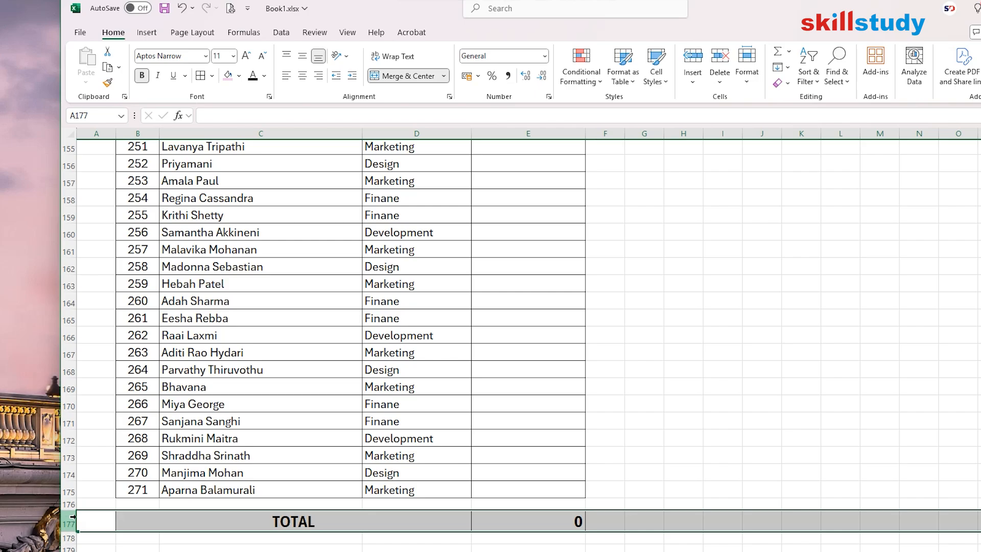
pyautogui.click(346, 31)
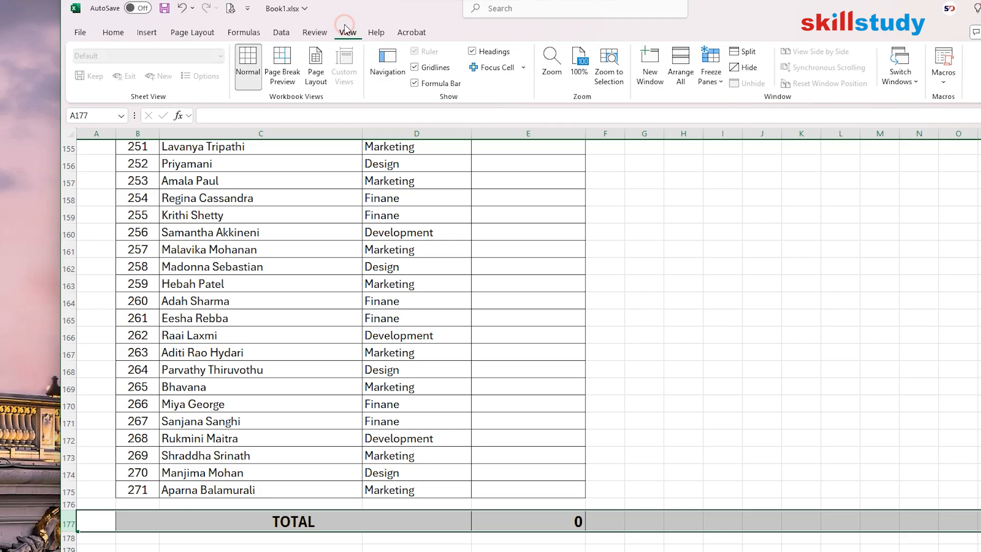
pyautogui.click(748, 52)
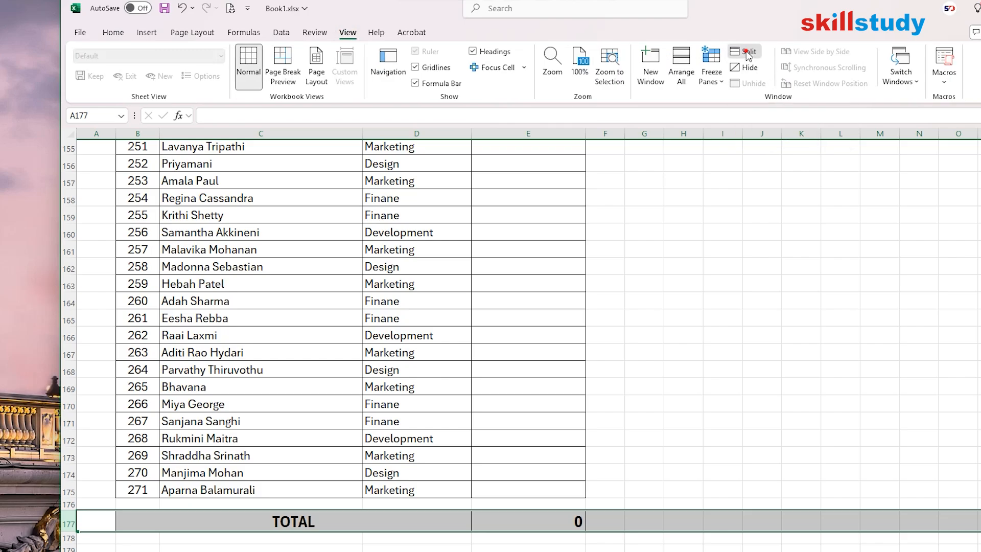
pyautogui.click(319, 526)
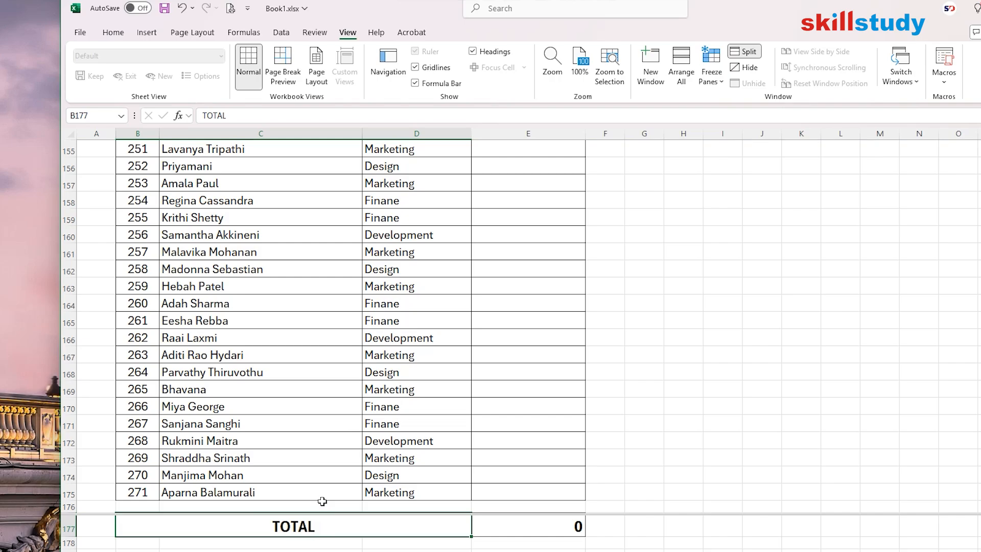
# Enter a salary of 50000 for IDs 100 and 101 in cells E4 and E5.
pyautogui.click(280, 217)
pyautogui.scroll(6, 247, 281)
pyautogui.click(247, 281)
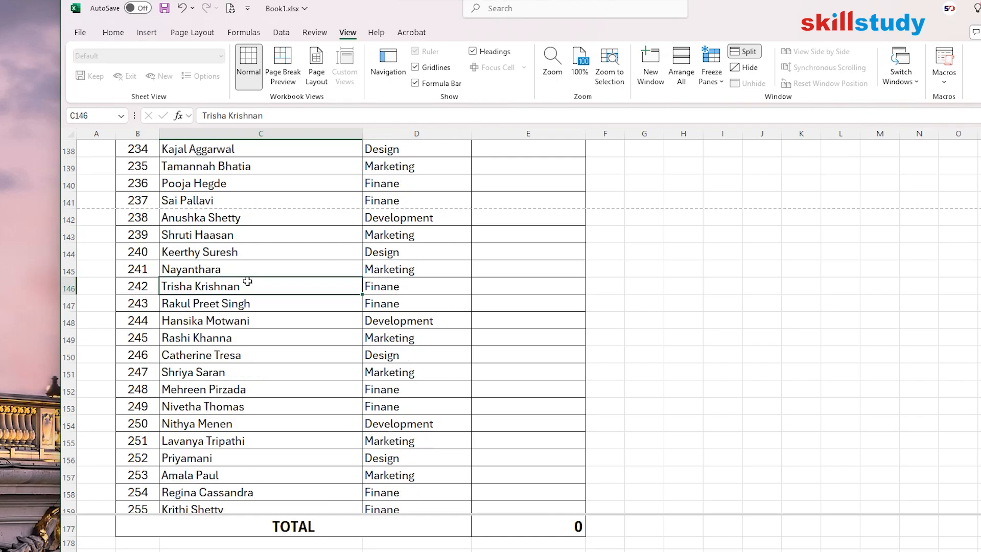
pyautogui.scroll(20, 247, 282)
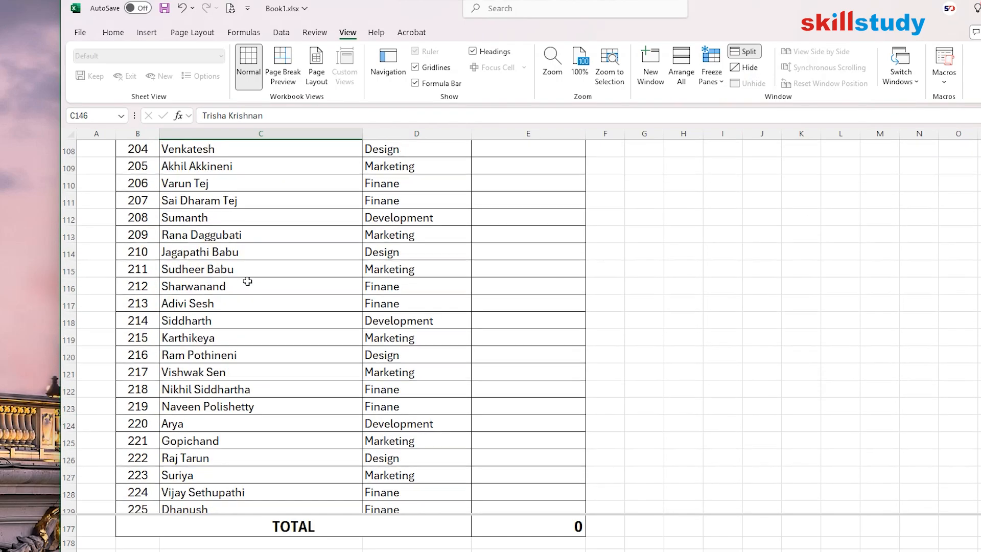
pyautogui.scroll(20, 247, 282)
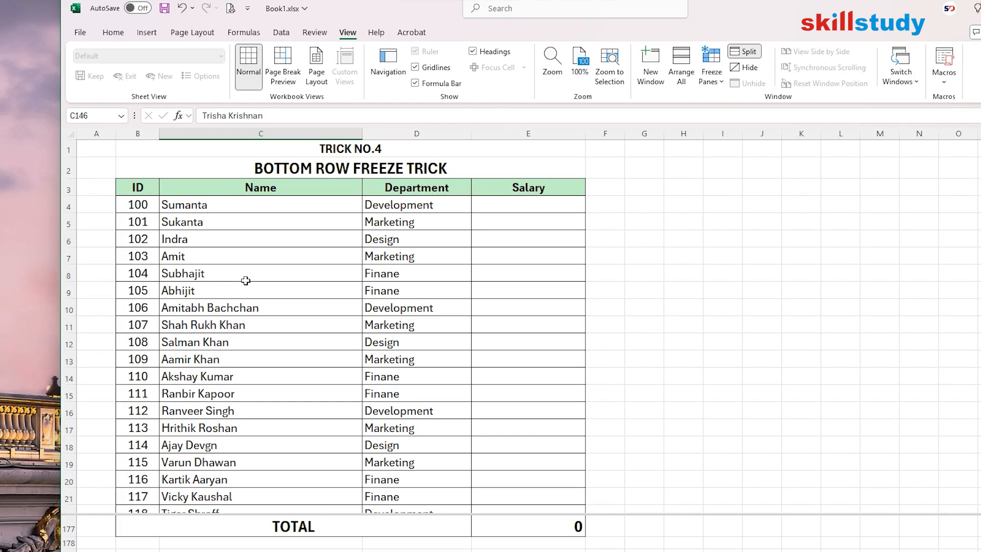
pyautogui.doubleClick(532, 207)
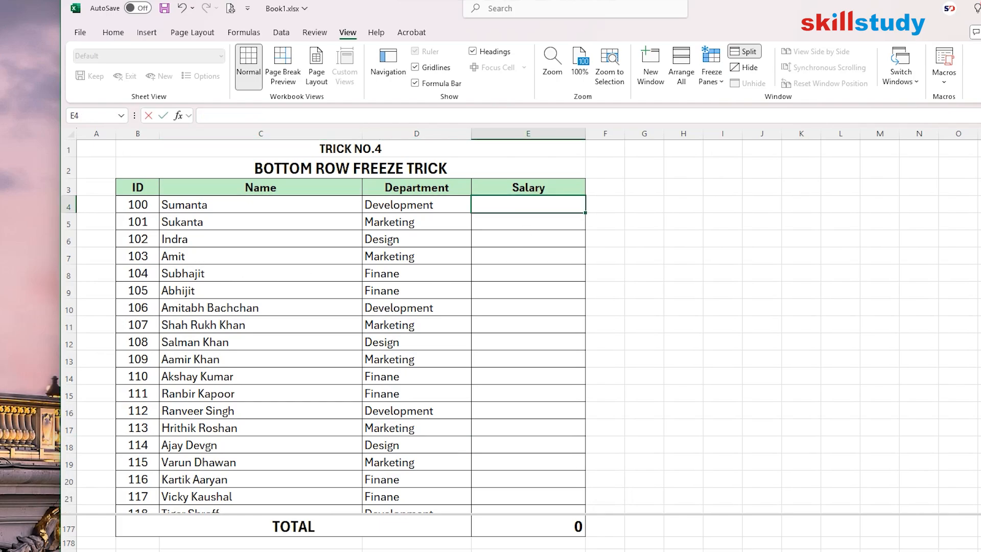
pyautogui.write('50000')
pyautogui.press('Return')
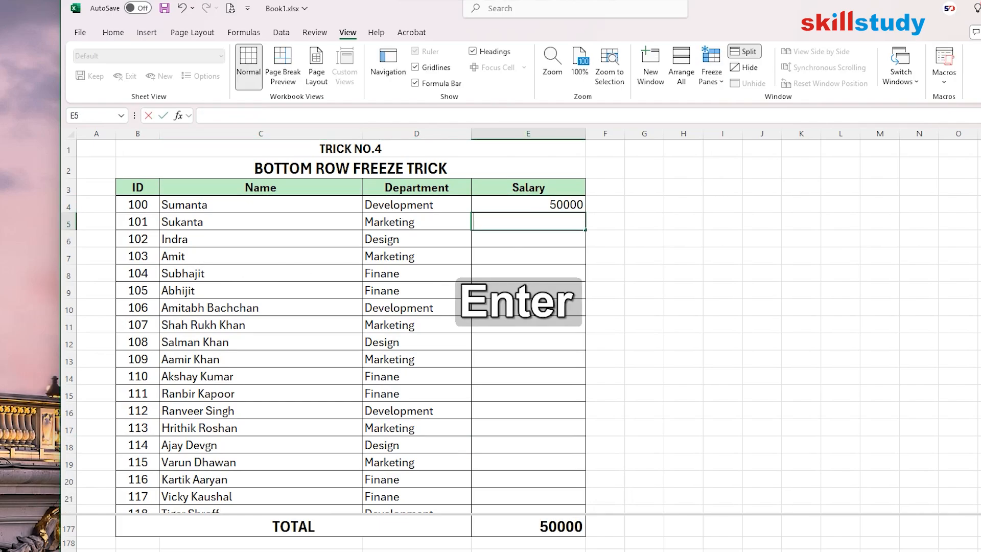
pyautogui.write('50000')
pyautogui.press('Return')
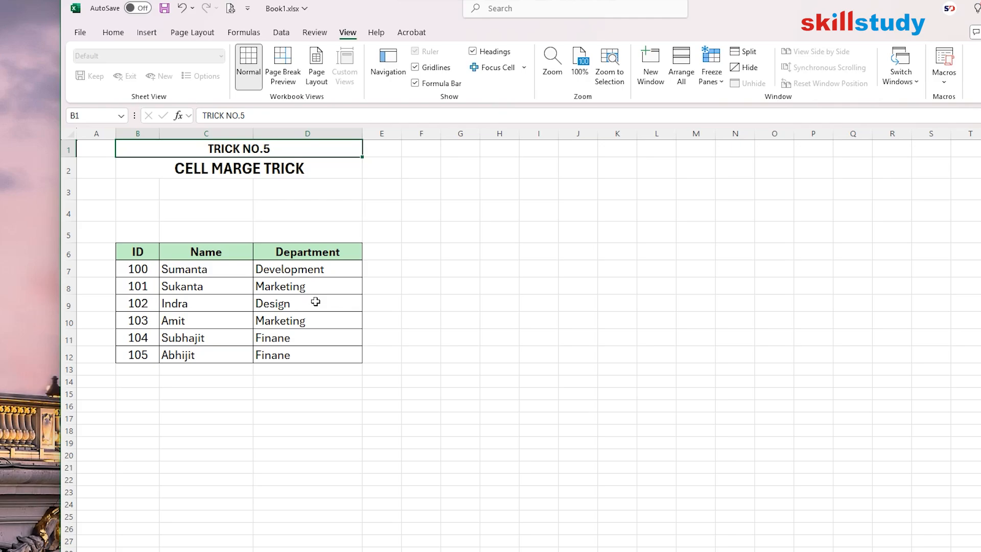
pyautogui.click(245, 168)
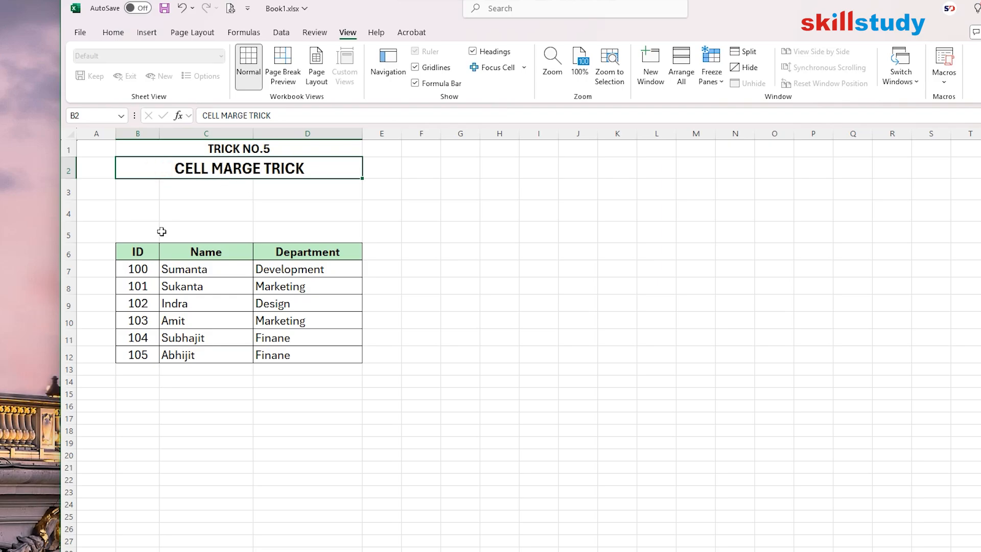
pyautogui.moveTo(134, 235); pyautogui.dragTo(298, 237)
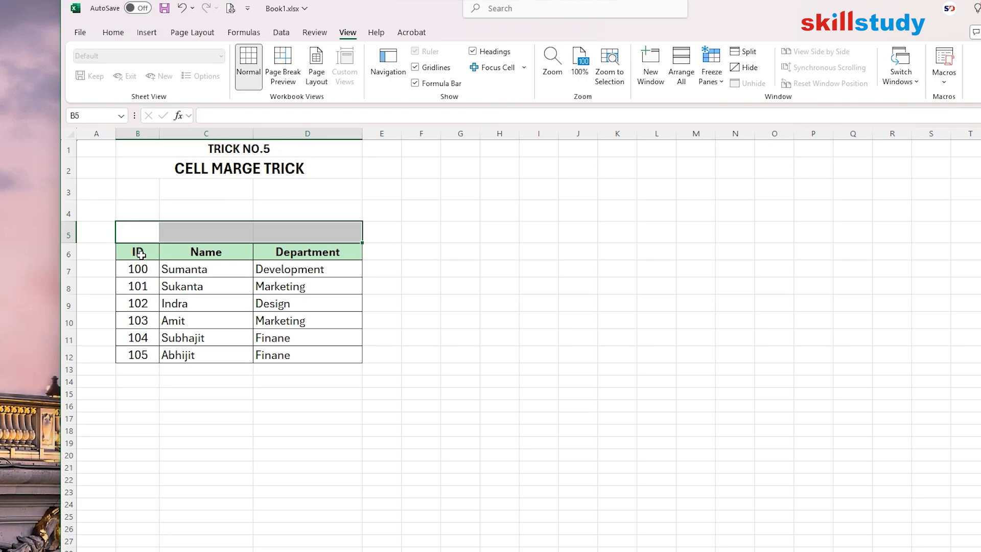
pyautogui.moveTo(138, 251); pyautogui.dragTo(268, 352)
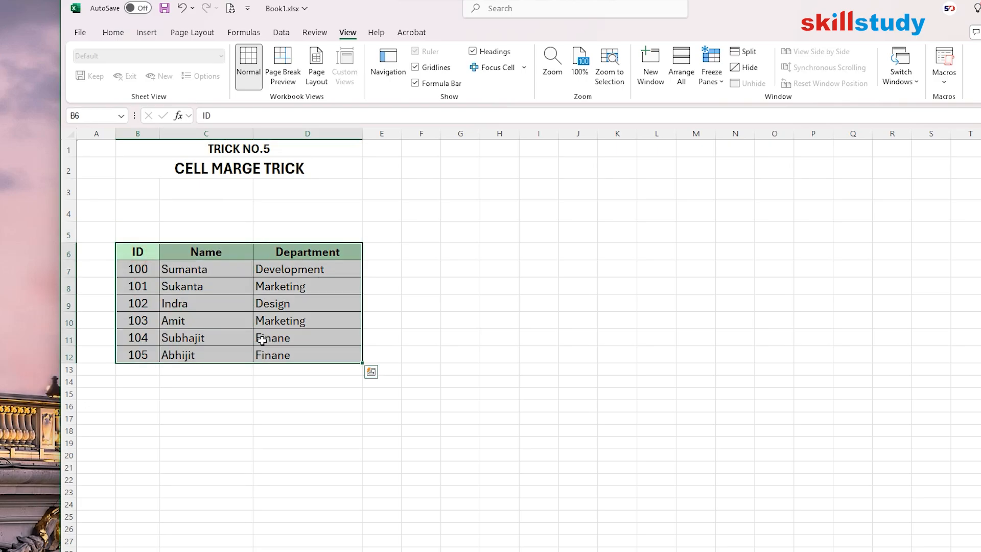
pyautogui.click(209, 176)
pyautogui.click(146, 227)
pyautogui.moveTo(146, 227); pyautogui.dragTo(322, 231)
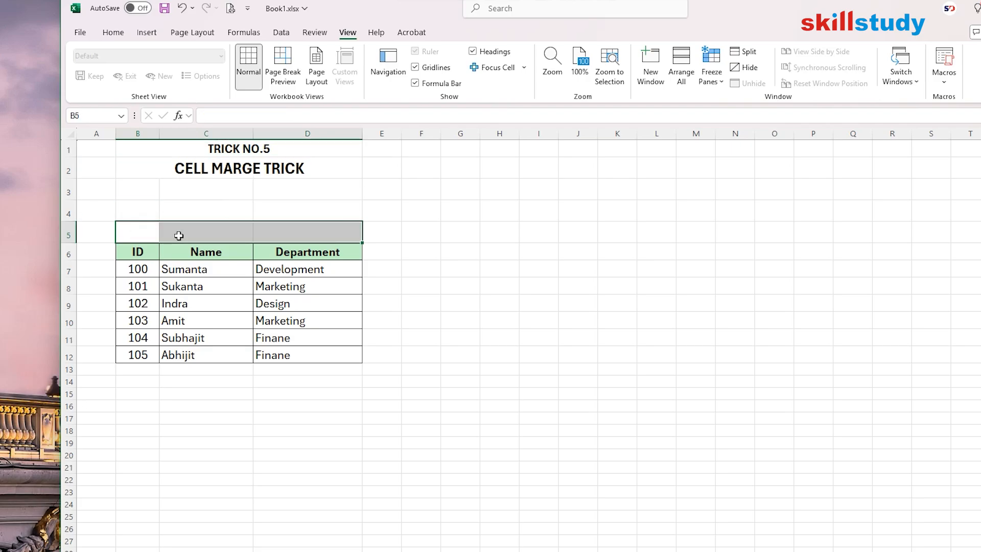
# Enter the text "heading" in cell B5, above the ID column.
pyautogui.click(134, 233)
pyautogui.write('he')
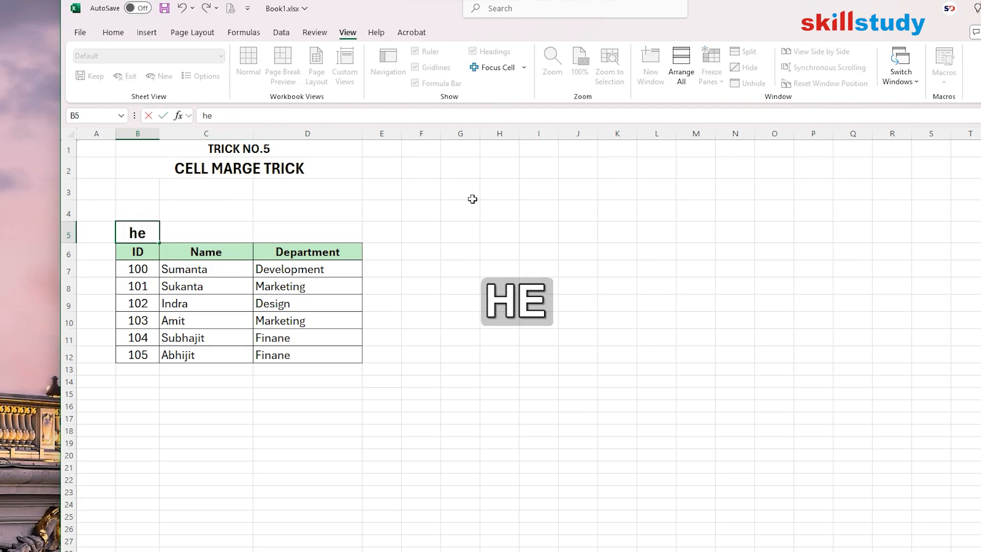
pyautogui.write('ading')
pyautogui.press('Right')
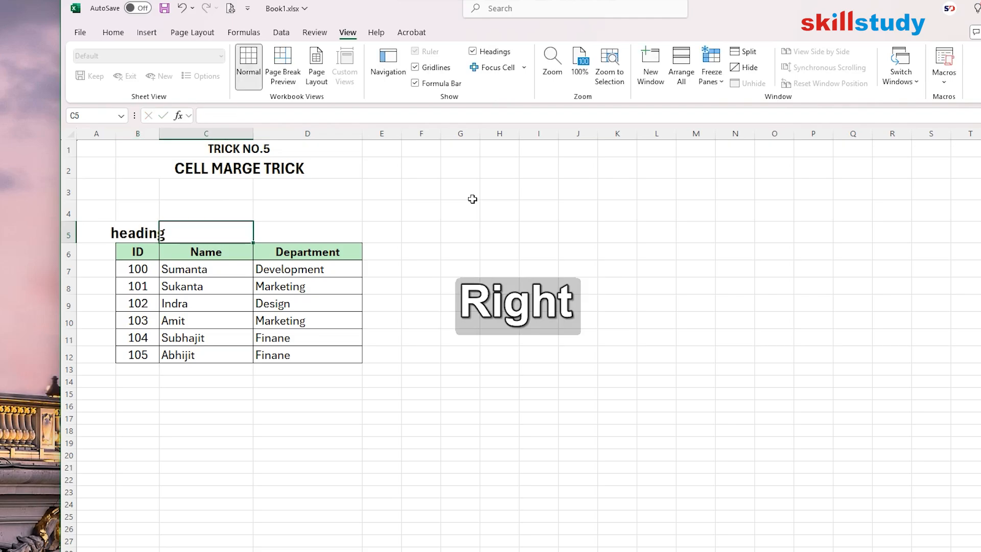
# Set the horizontal alignment of B5:D5 to Center Across Selection, leaving the cells unmerged.
pyautogui.moveTo(153, 233); pyautogui.dragTo(286, 236)
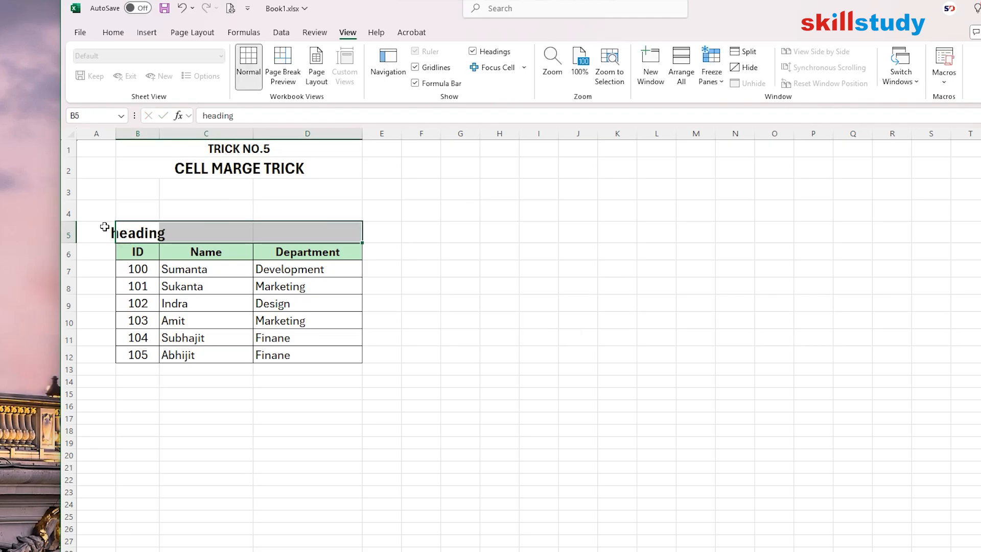
pyautogui.click(137, 228)
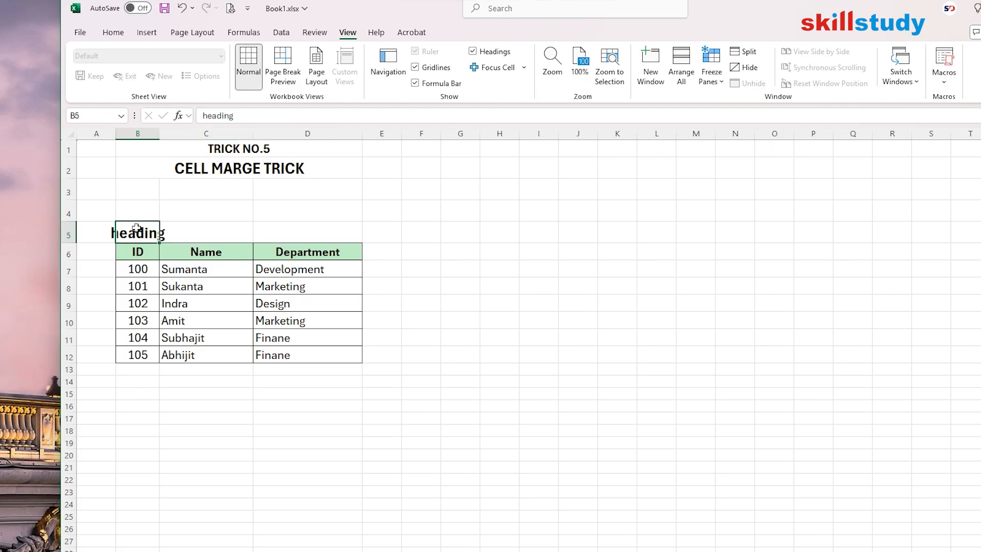
pyautogui.moveTo(136, 228); pyautogui.dragTo(307, 234)
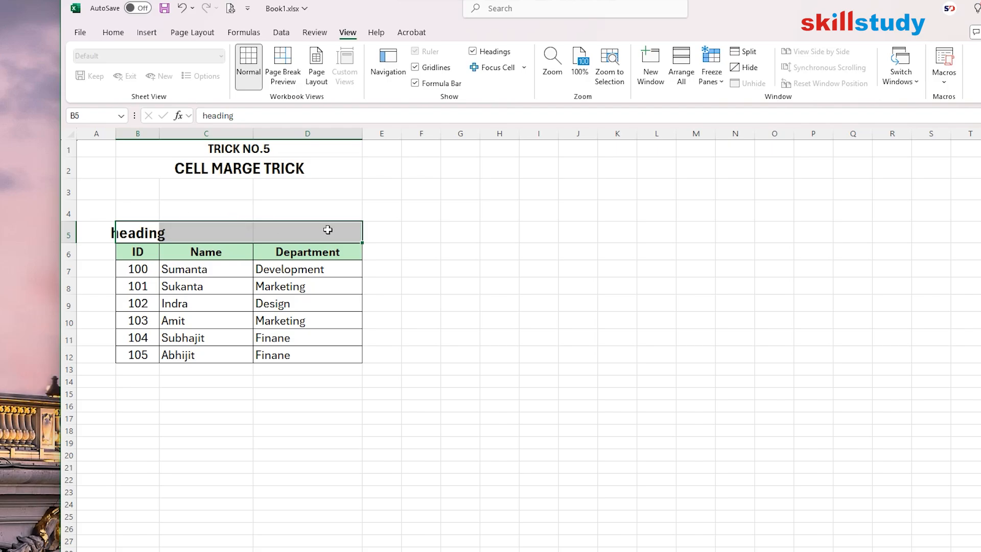
pyautogui.hotkey('ctrl', '1')
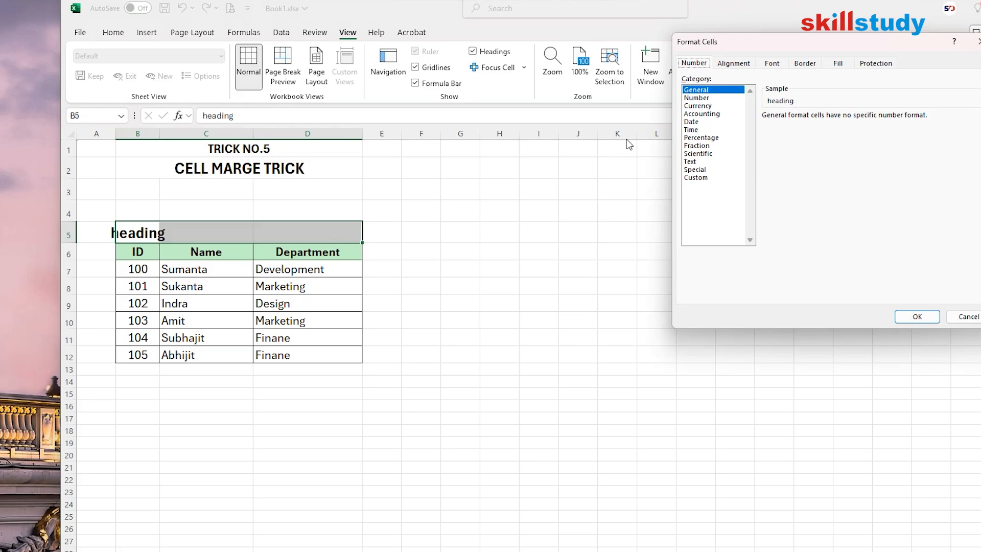
pyautogui.click(743, 62)
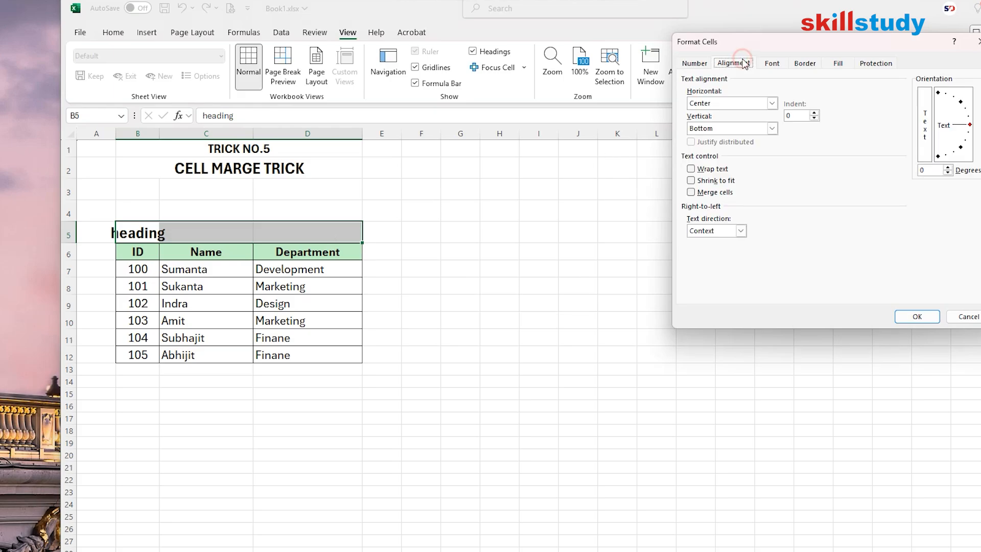
pyautogui.click(723, 102)
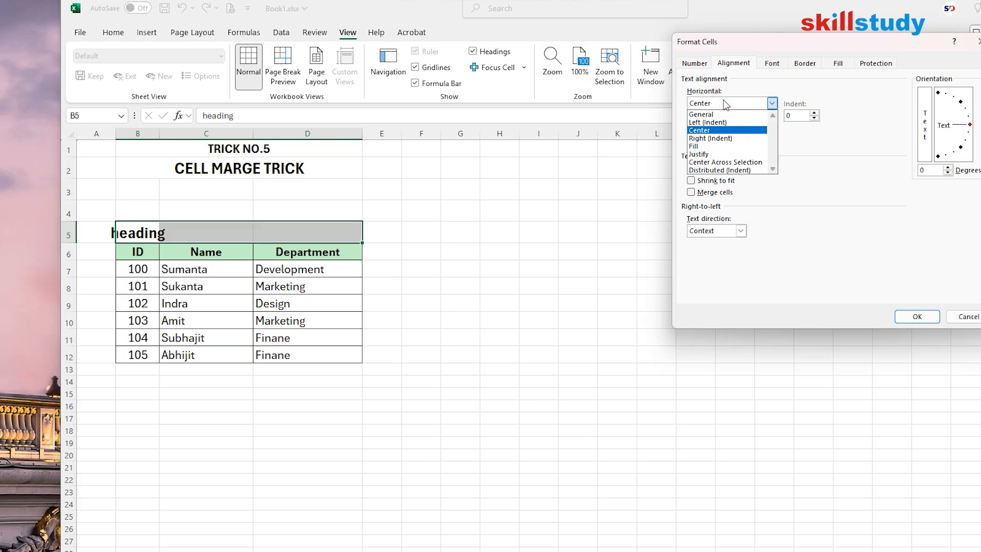
pyautogui.click(733, 162)
pyautogui.click(910, 317)
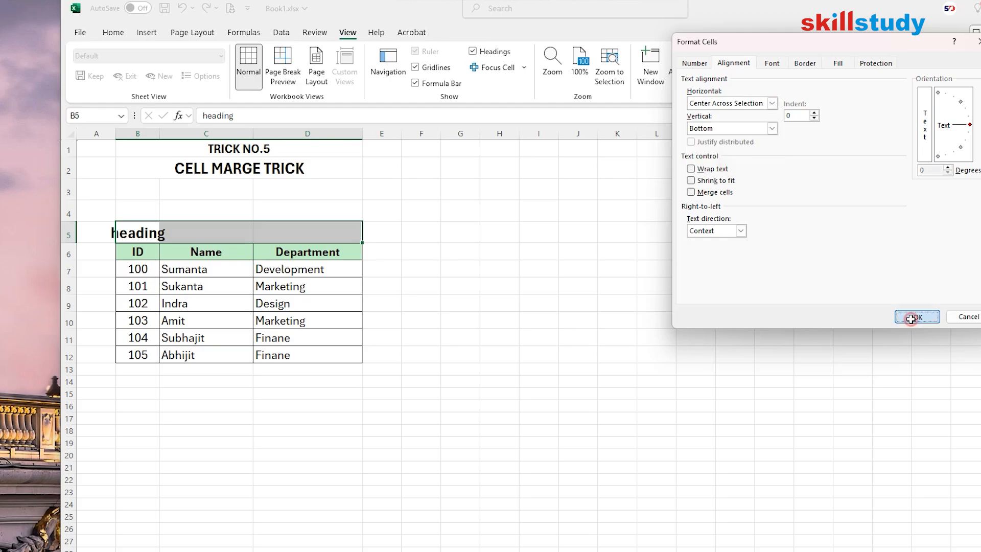
pyautogui.click(258, 232)
pyautogui.click(327, 213)
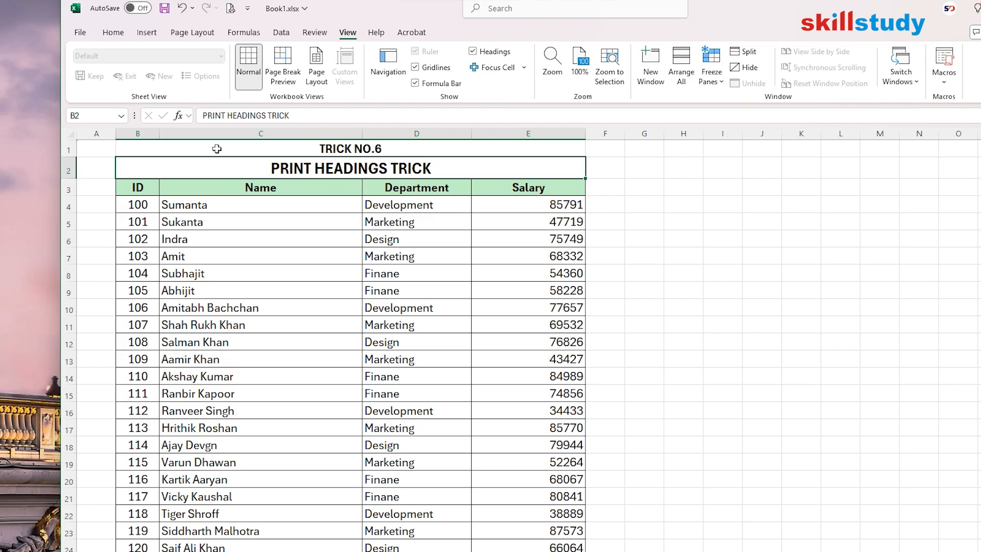
# Check the print preview of the Print Headings Trick sheet for column headings on every page and return to the sheet.
pyautogui.click(80, 32)
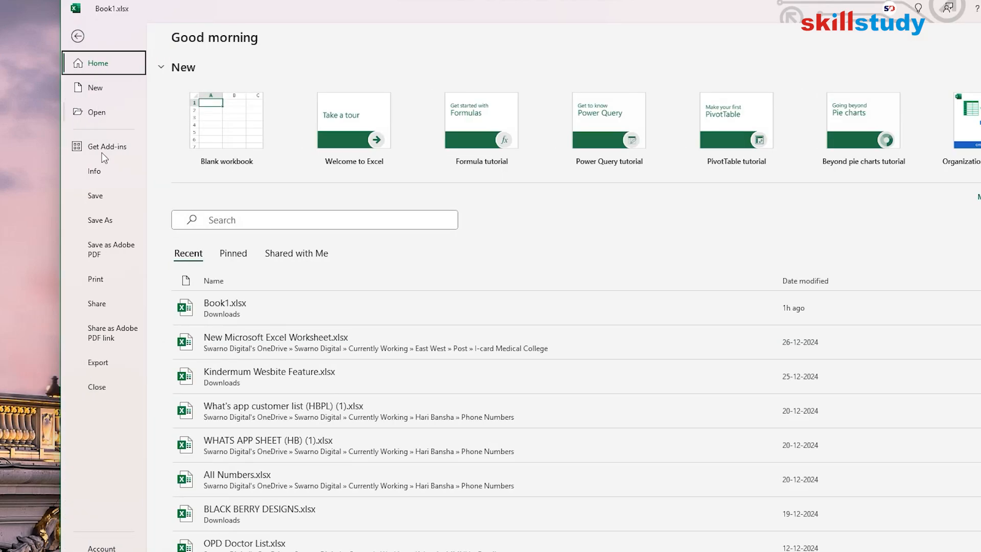
pyautogui.click(98, 280)
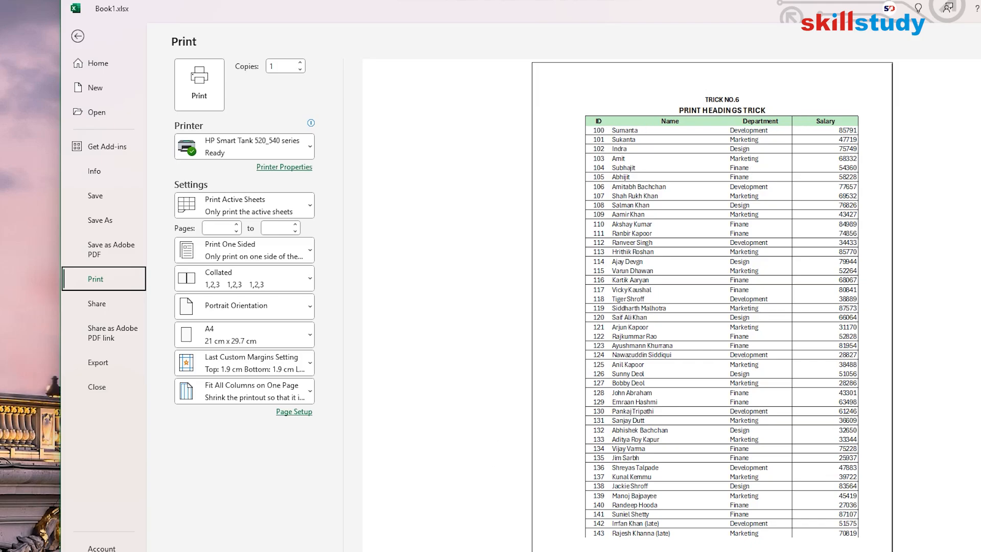
pyautogui.scroll(-1, 636, 421)
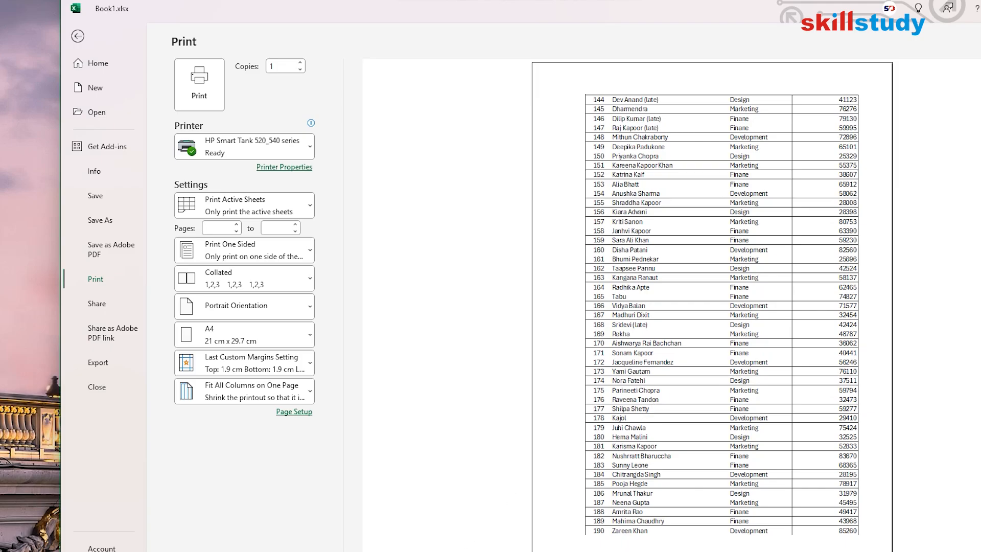
pyautogui.scroll(-2, 715, 306)
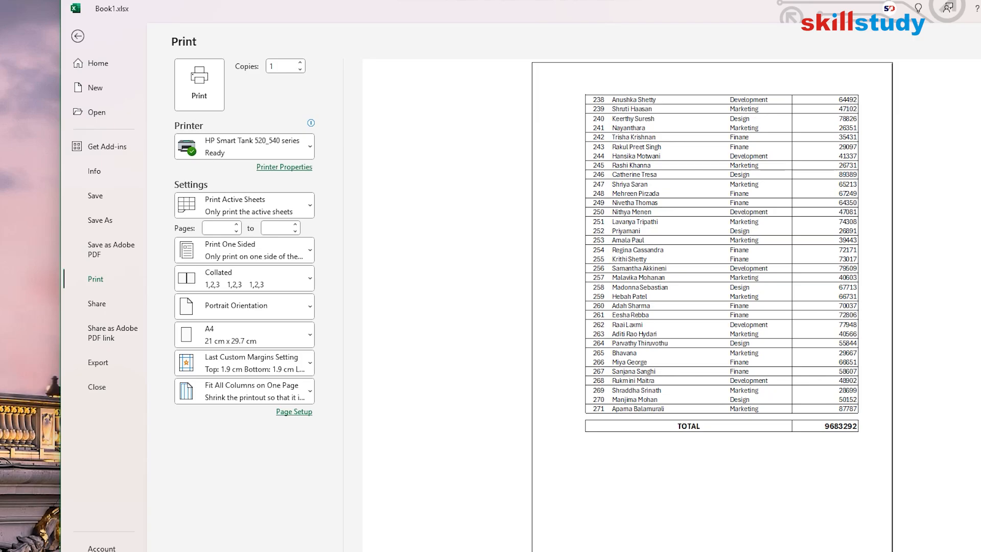
pyautogui.click(80, 33)
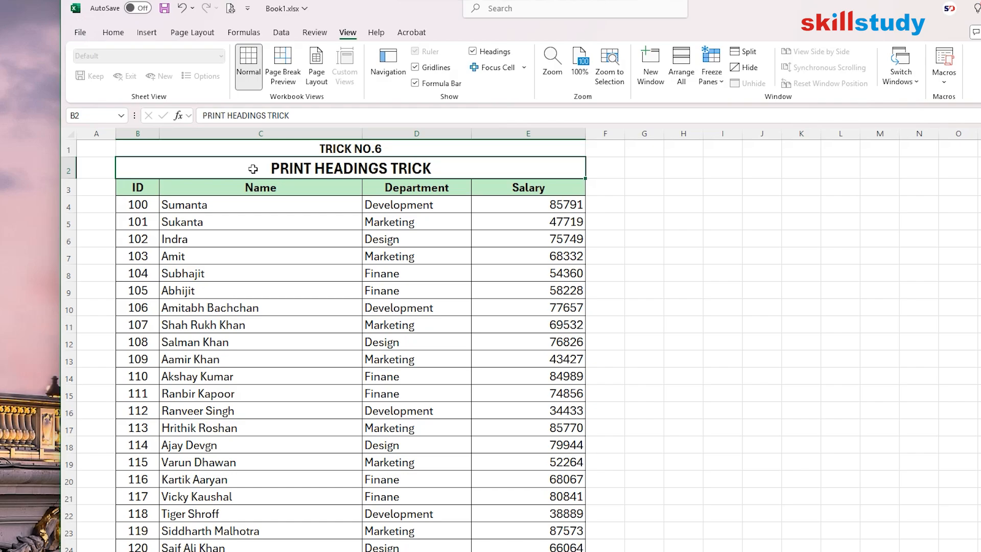
# Set rows 1 to 3 ($1:$3) as print titles repeated at the top of every page.
pyautogui.click(194, 34)
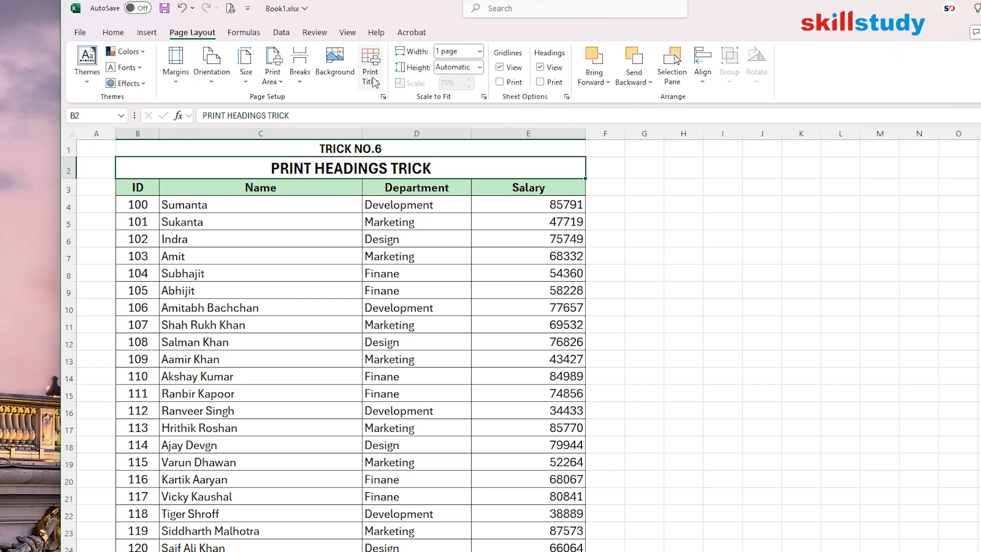
pyautogui.click(372, 79)
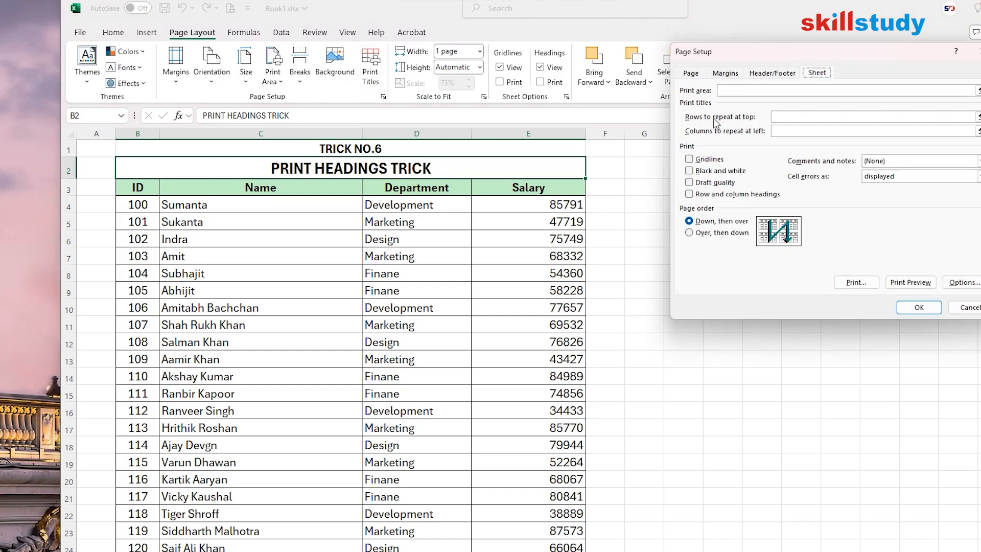
pyautogui.click(781, 116)
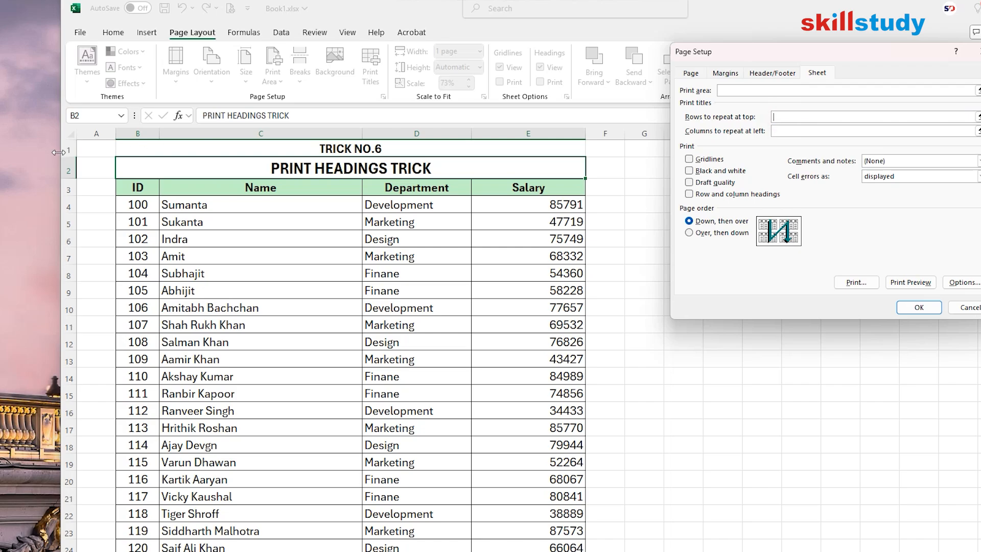
pyautogui.moveTo(66, 152); pyautogui.dragTo(68, 186)
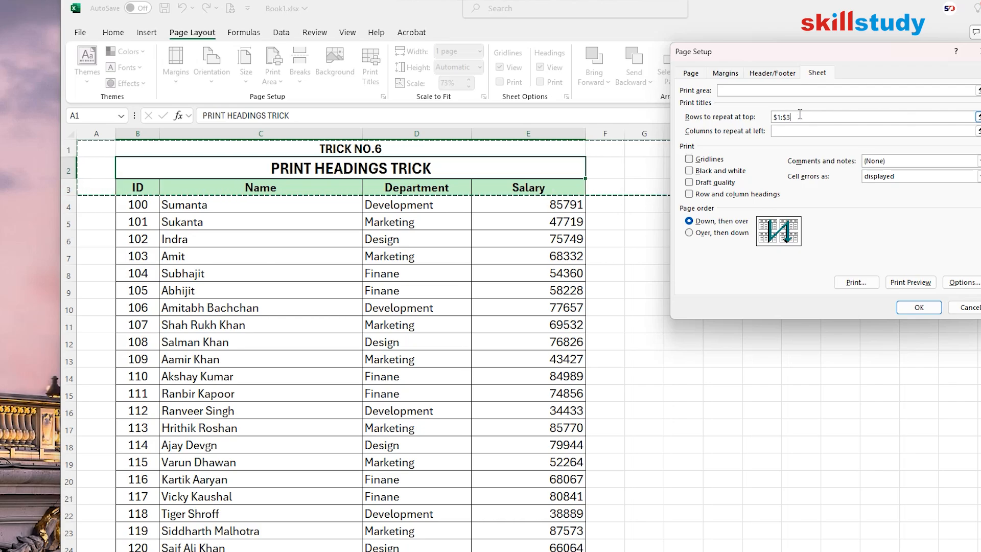
pyautogui.click(919, 308)
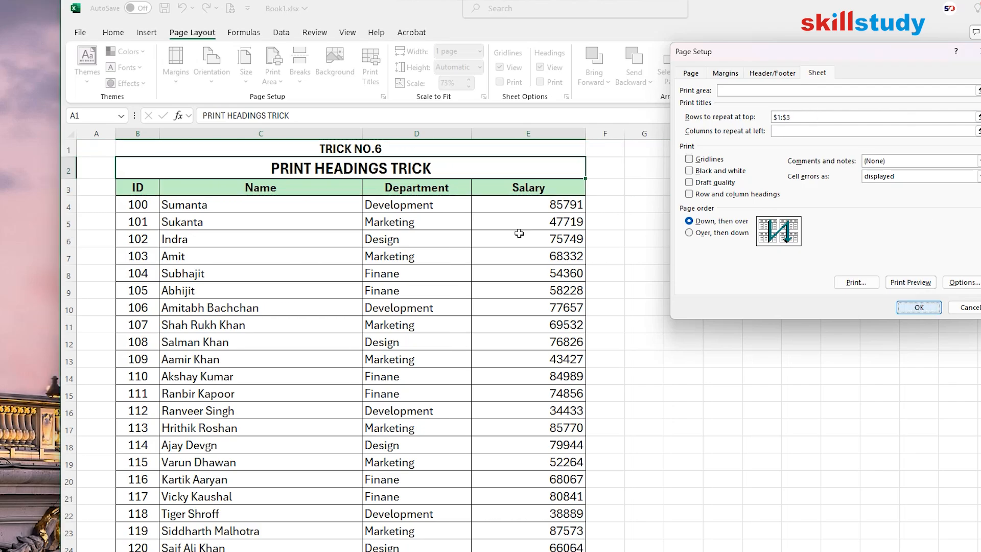
# Check every page of the Print Headings Trick sheet's print preview for the repeated headings, and return to the sheet.
pyautogui.click(76, 33)
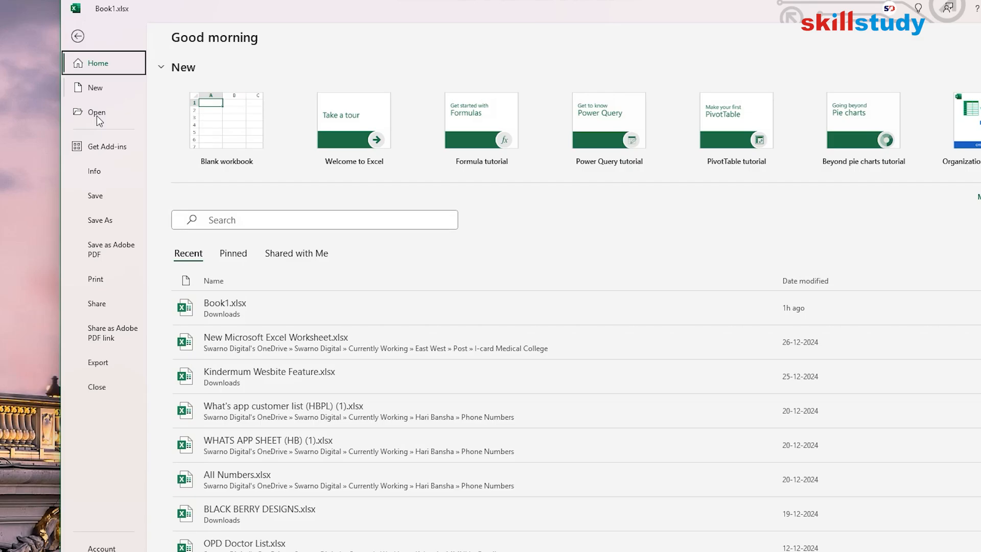
pyautogui.click(104, 280)
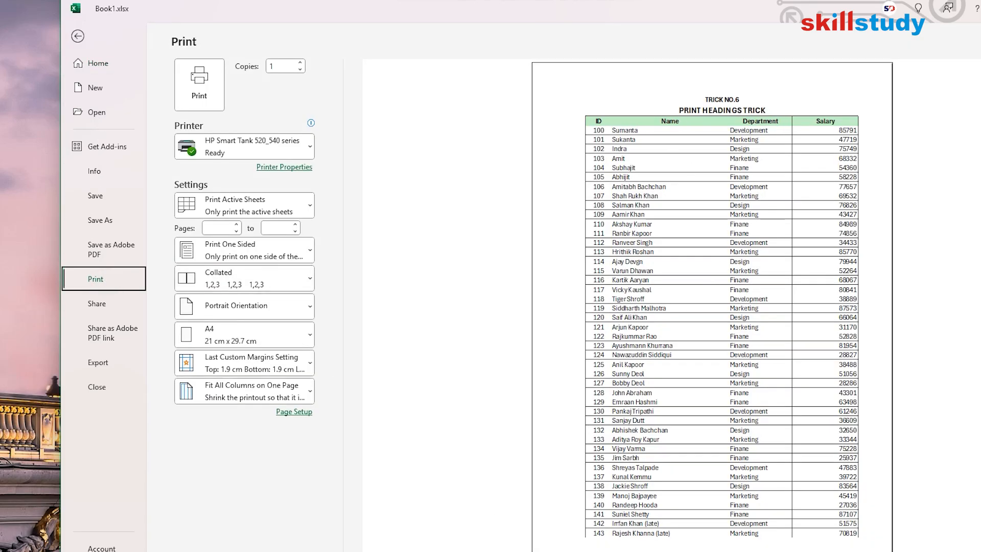
pyautogui.scroll(-1, 722, 327)
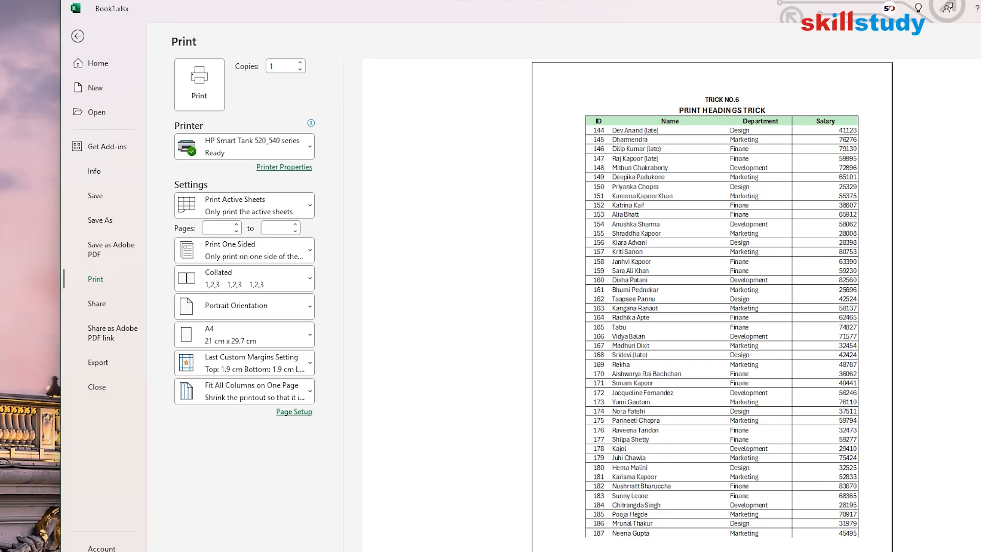
pyautogui.scroll(-2, 721, 327)
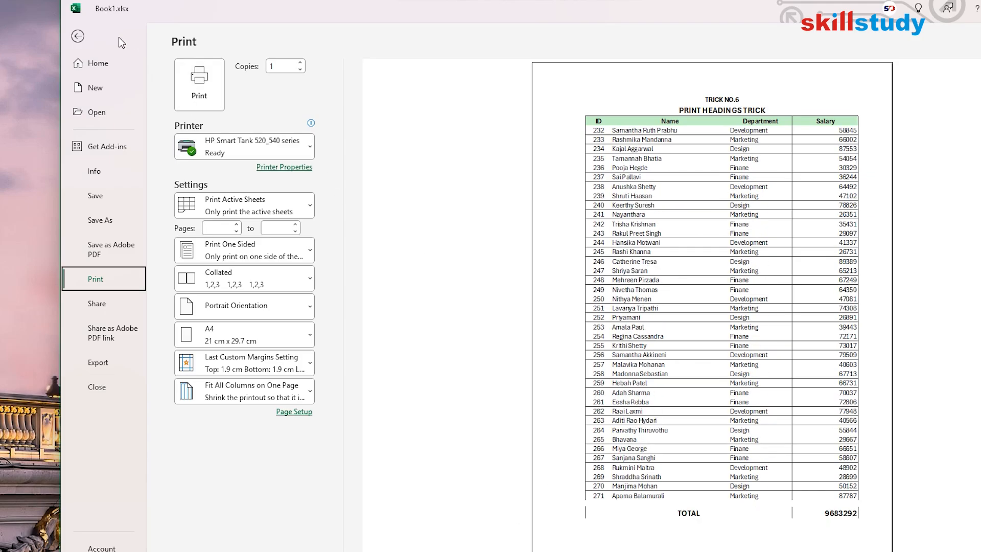
pyautogui.click(80, 37)
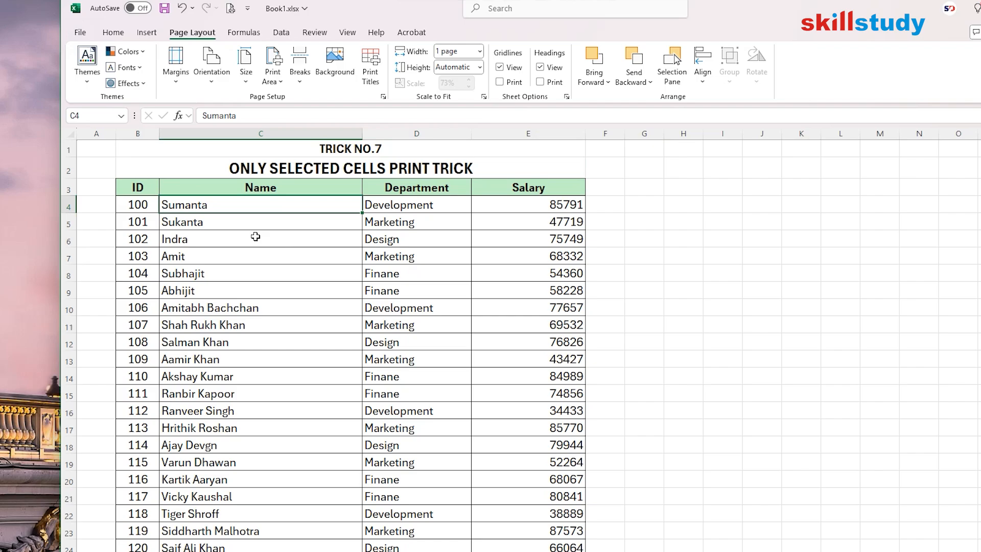
# Set B6:E22 of the Only Selected Cells Print Trick sheet as the print area and check it in the print preview.
pyautogui.scroll(-4, 253, 244)
pyautogui.scroll(-8, 254, 243)
pyautogui.scroll(9, 254, 244)
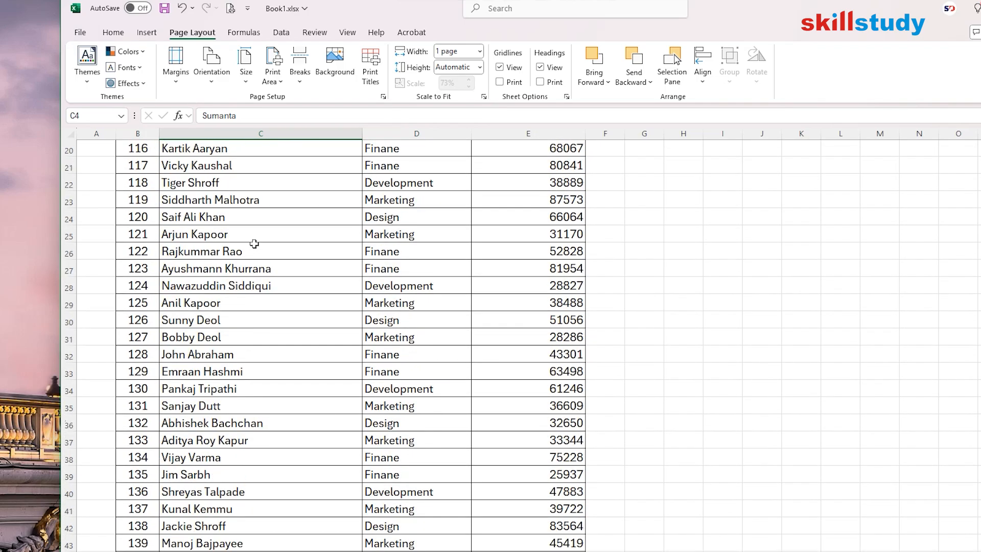
pyautogui.scroll(2, 254, 244)
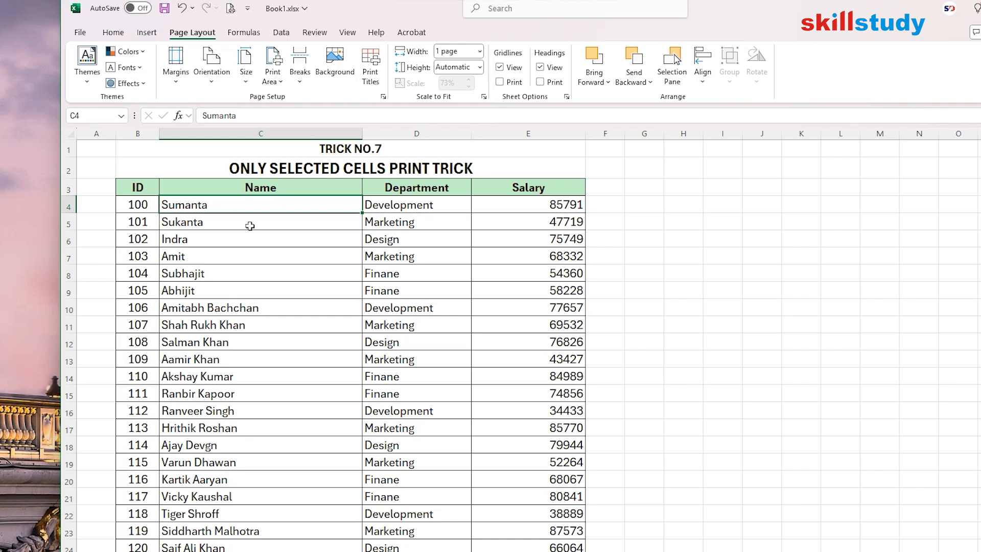
pyautogui.moveTo(138, 238); pyautogui.dragTo(563, 516)
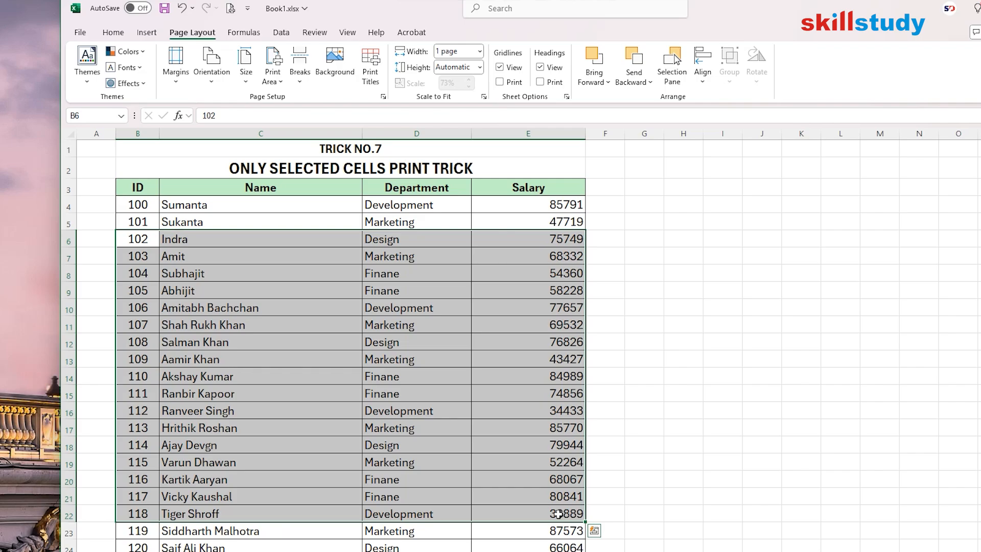
pyautogui.scroll(-11, 482, 421)
pyautogui.scroll(11, 482, 421)
pyautogui.click(276, 82)
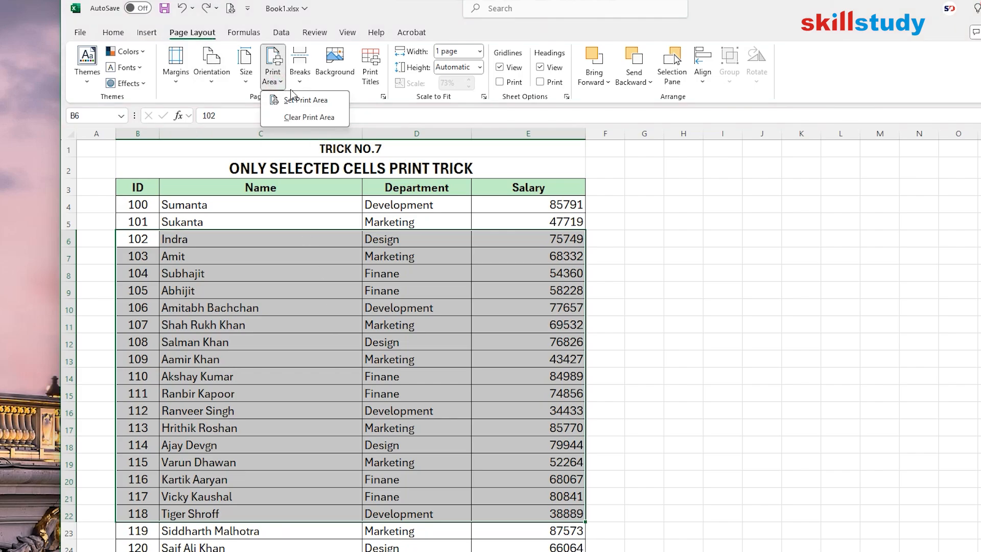
pyautogui.click(305, 101)
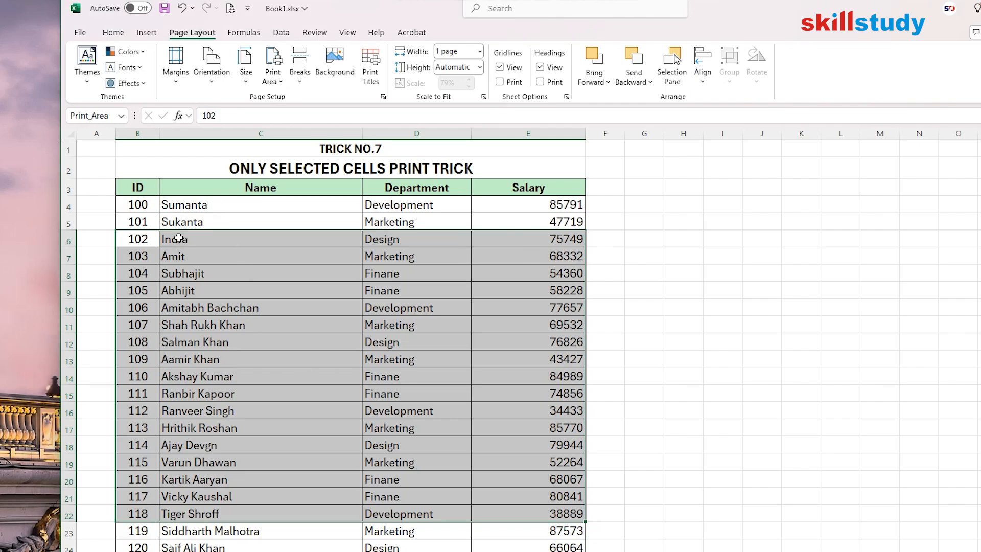
pyautogui.click(230, 9)
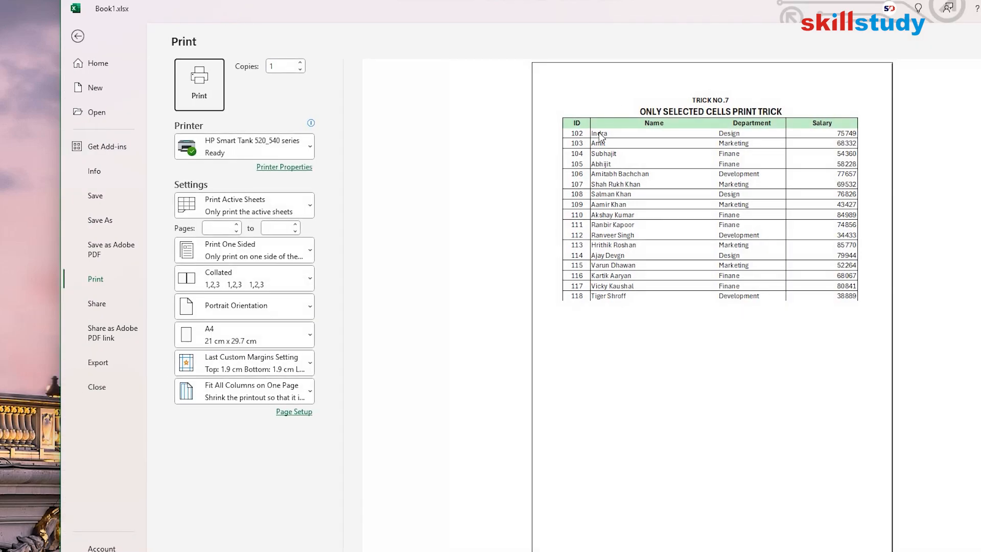
pyautogui.click(77, 36)
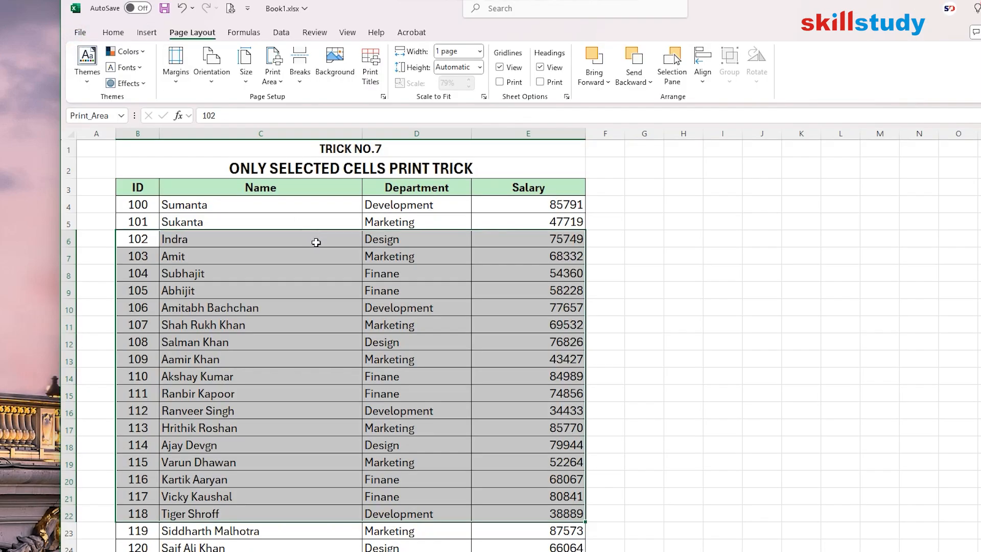
# Clear the sheet's print area, check the print preview again and return to the sheet.
pyautogui.click(276, 77)
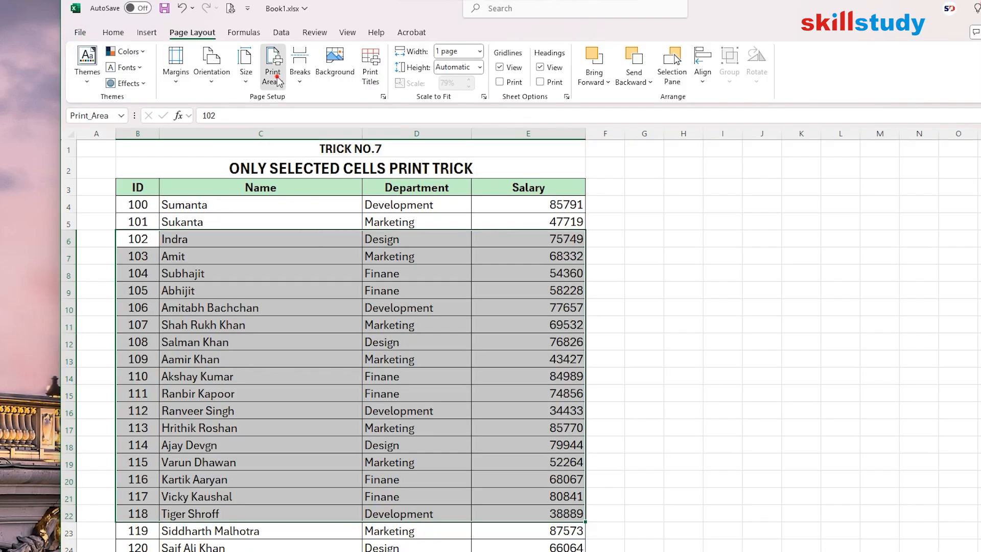
pyautogui.click(313, 117)
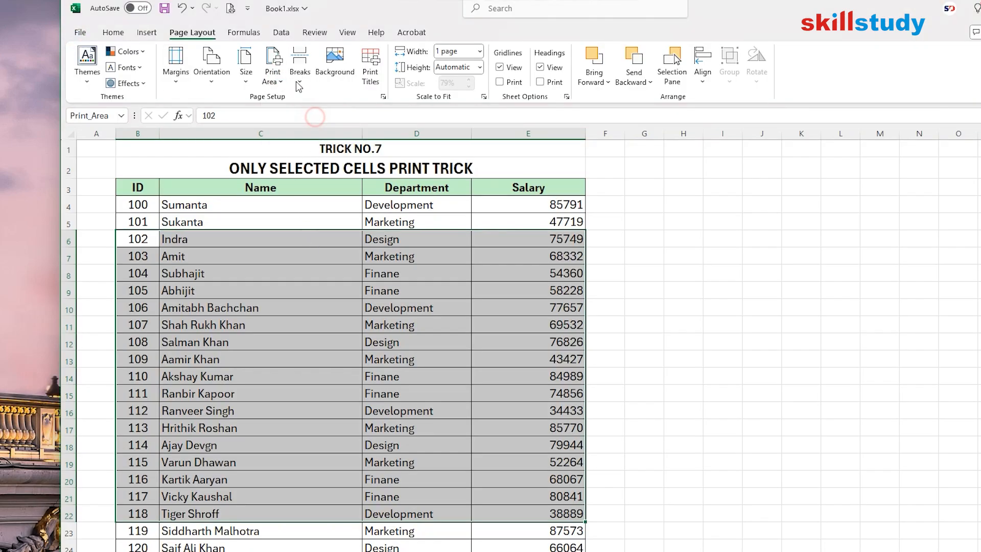
pyautogui.click(231, 8)
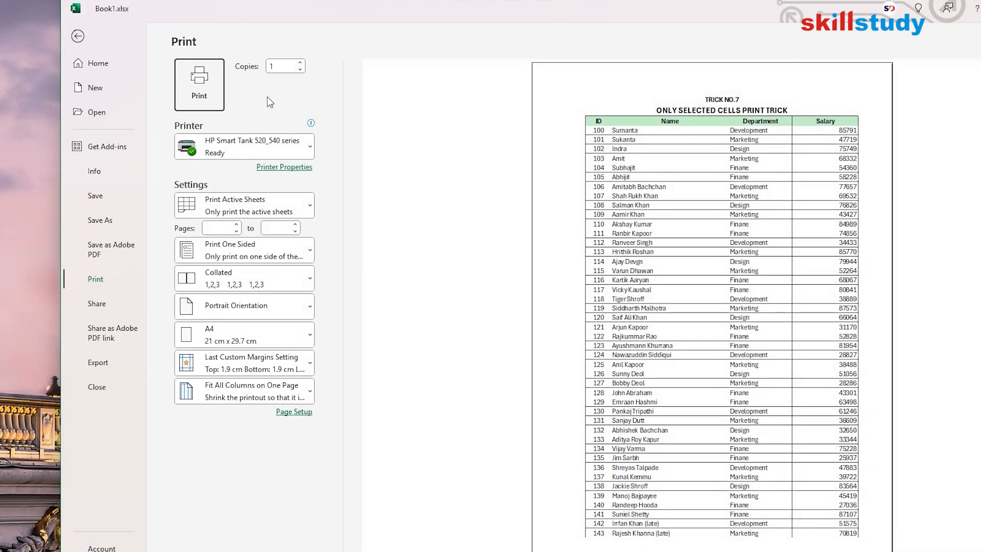
pyautogui.click(78, 36)
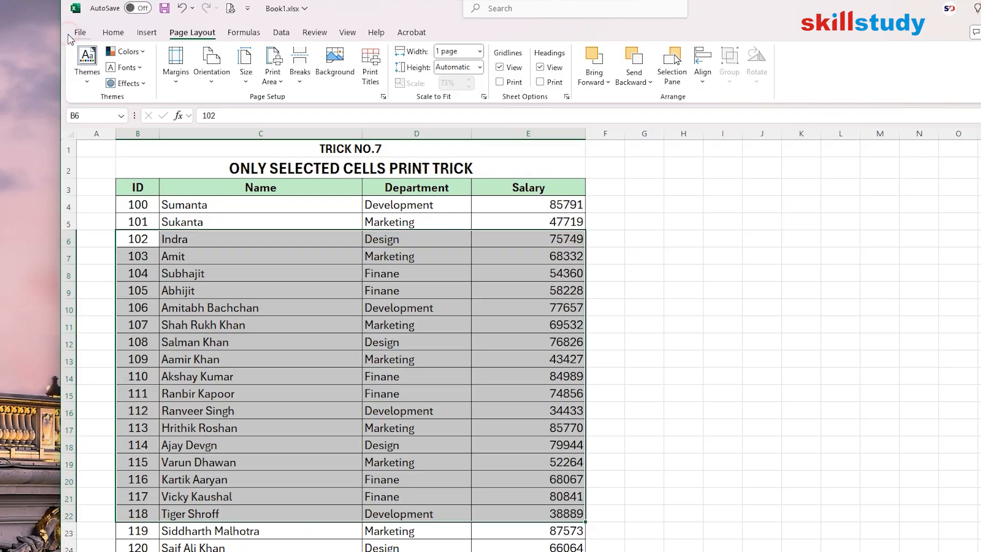
pyautogui.click(258, 254)
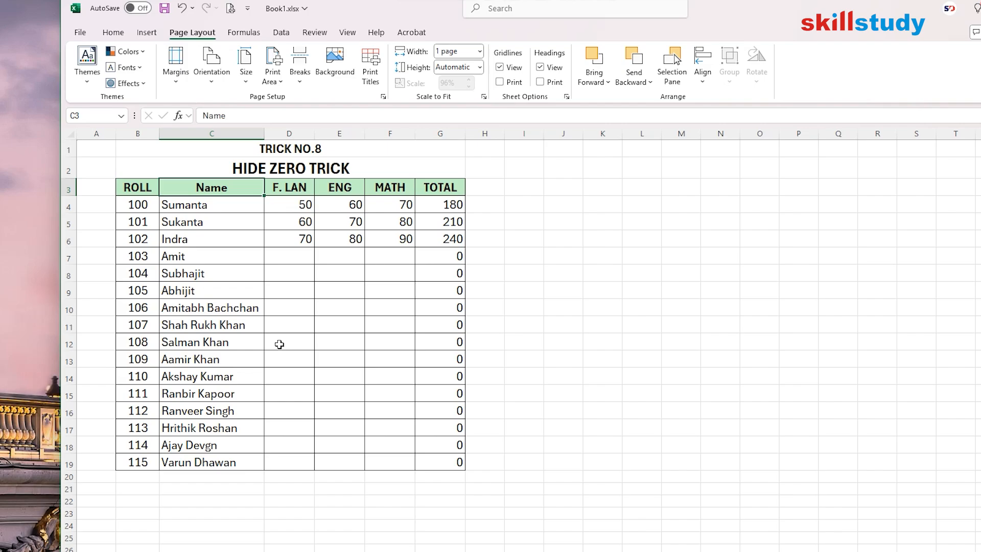
# Examine the SUM formulas behind the zeros in TOTAL cells G7:G19 and the mark cells D7:F7 they add up.
pyautogui.moveTo(437, 260); pyautogui.dragTo(448, 460)
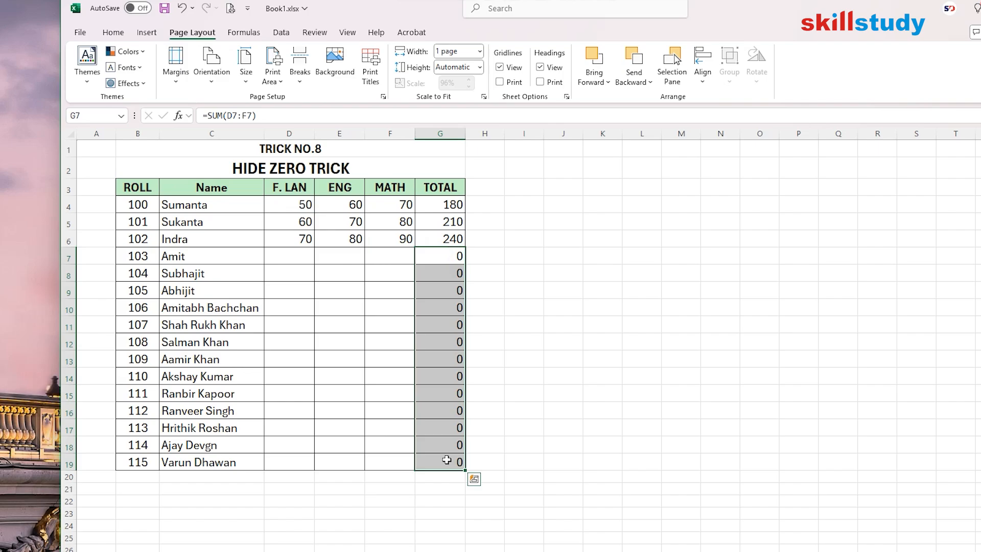
pyautogui.click(440, 259)
pyautogui.click(216, 113)
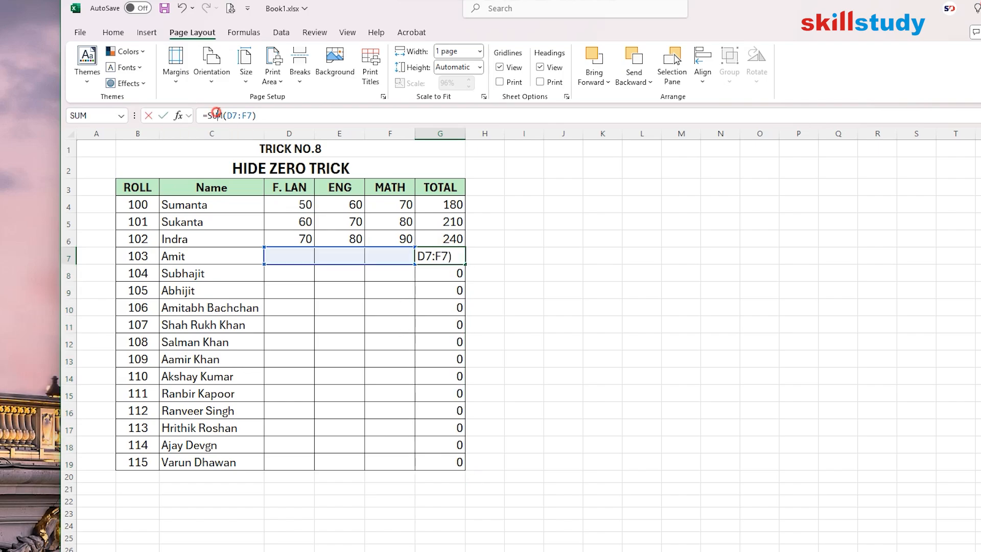
pyautogui.moveTo(216, 113); pyautogui.dragTo(257, 116)
pyautogui.press('Escape')
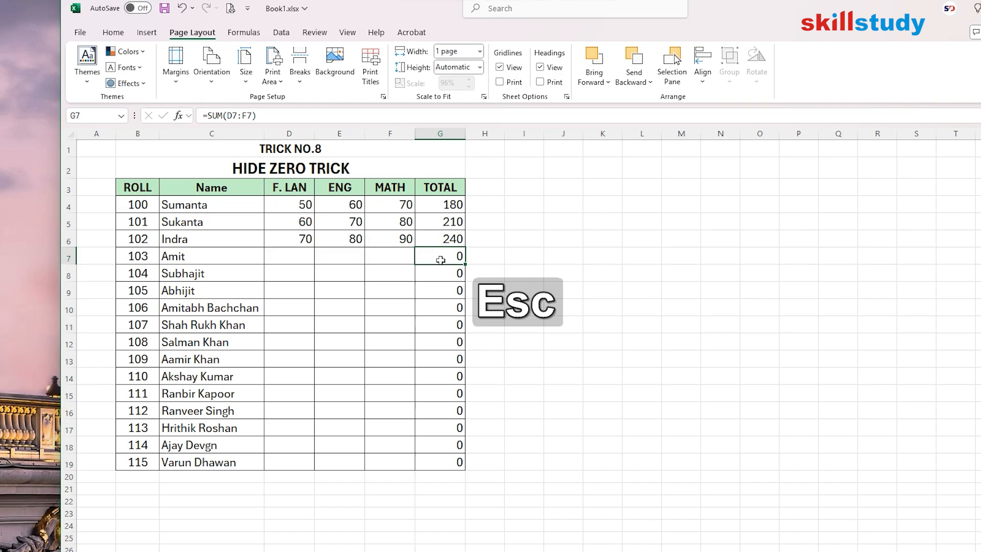
pyautogui.click(446, 272)
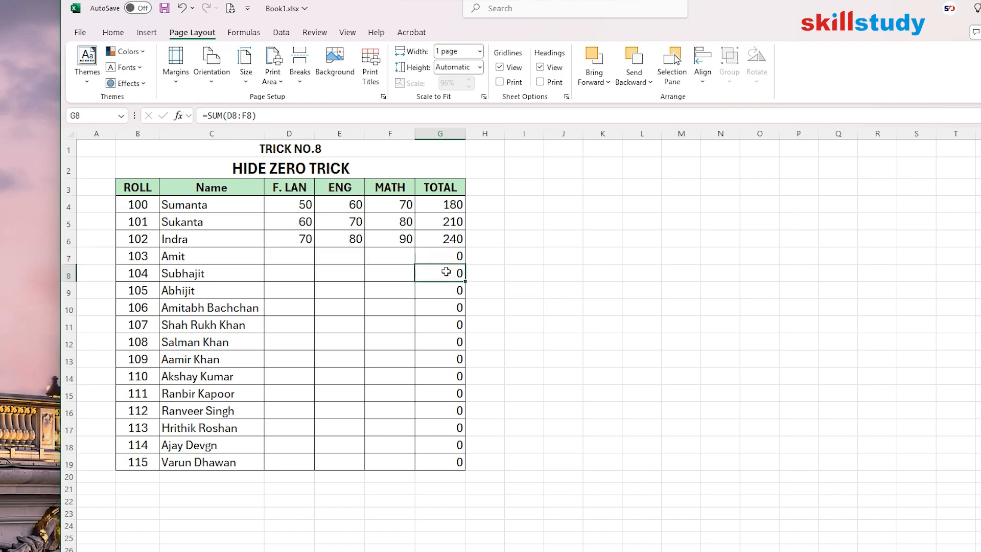
pyautogui.moveTo(443, 256); pyautogui.dragTo(462, 464)
pyautogui.moveTo(302, 256); pyautogui.dragTo(376, 254)
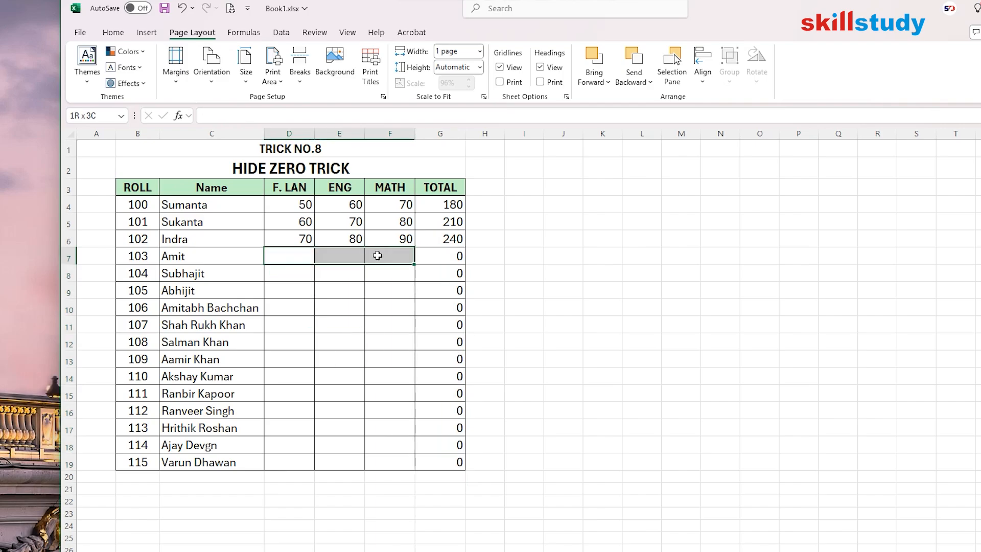
pyautogui.click(451, 256)
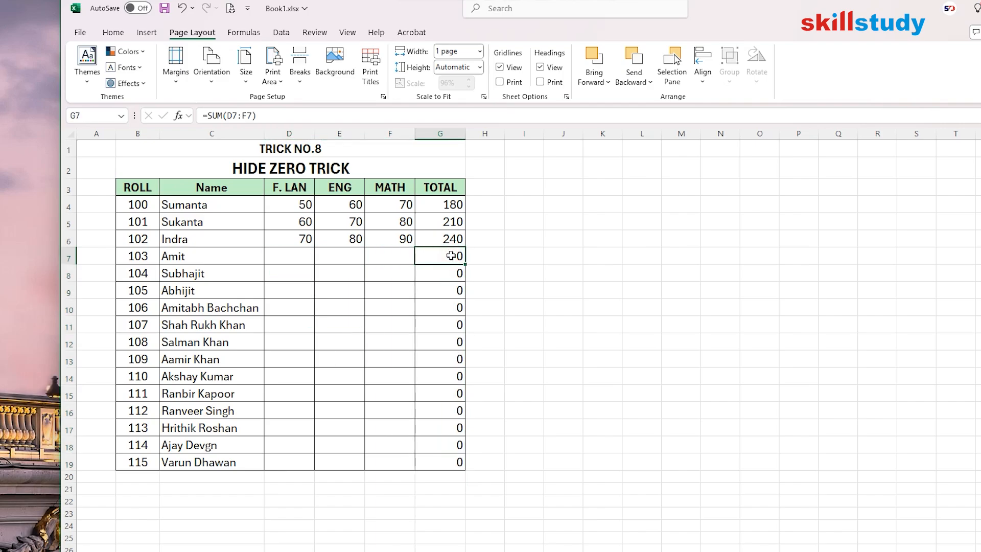
# Apply the custom number format 0;;; to the TOTAL cells G7:G19 and inspect the formula in G7.
pyautogui.moveTo(448, 254); pyautogui.dragTo(444, 458)
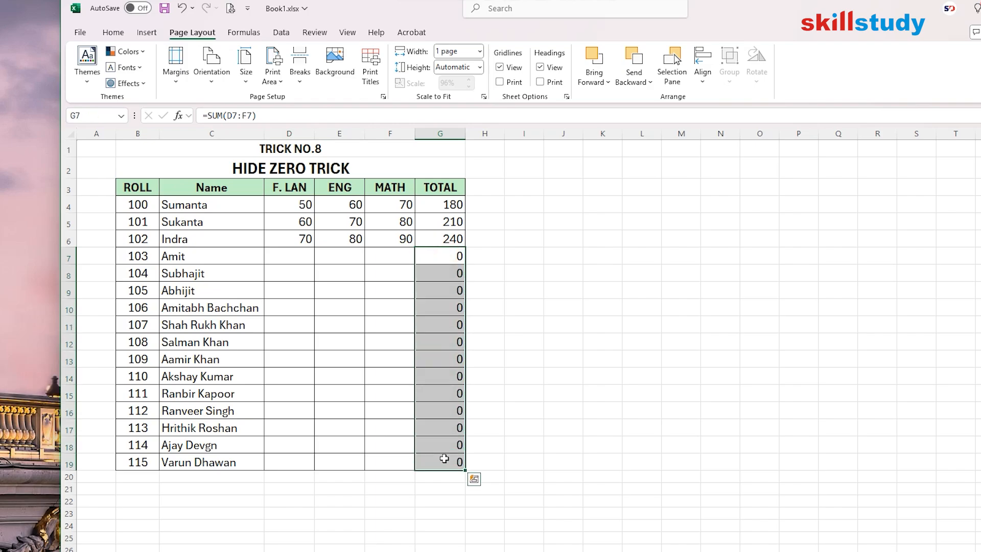
pyautogui.hotkey('ctrl', '1')
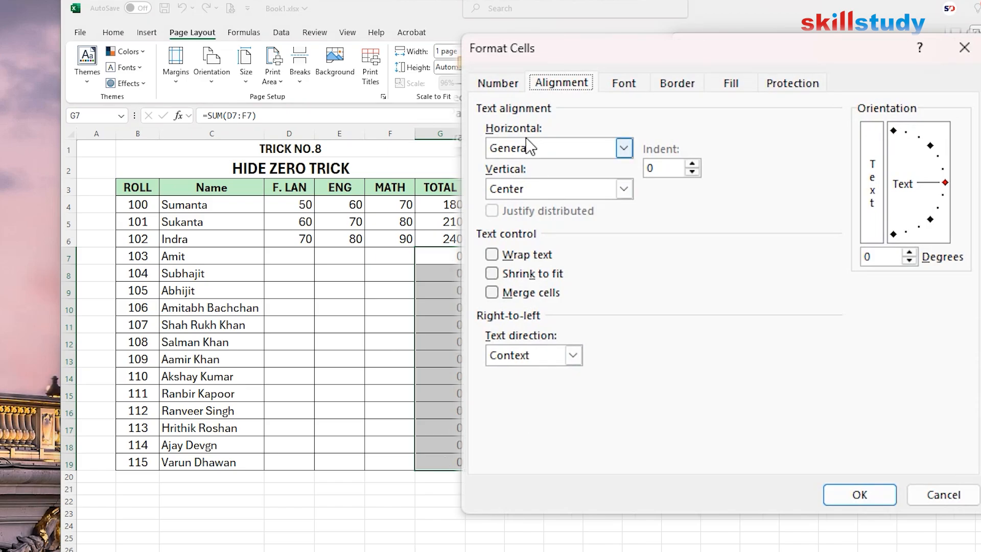
pyautogui.click(496, 85)
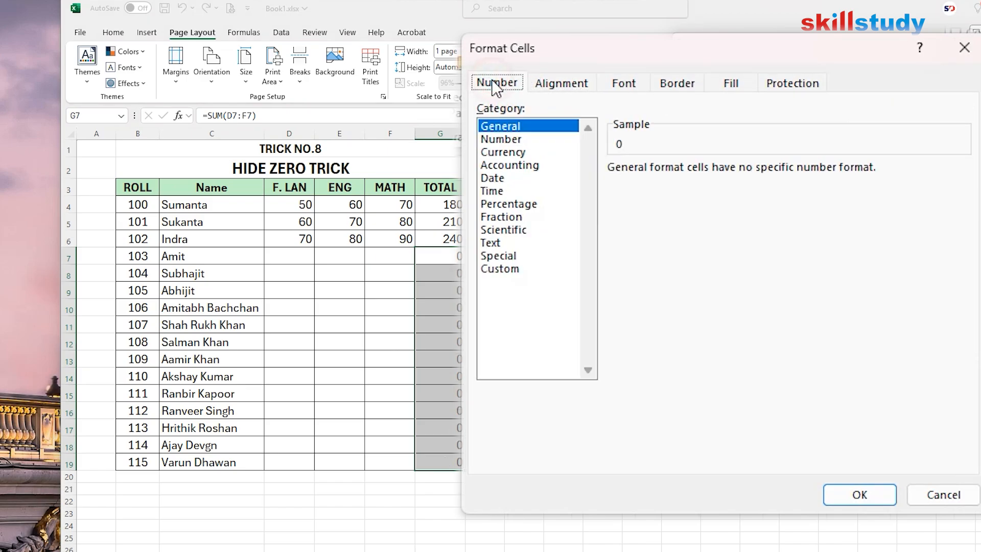
pyautogui.click(508, 270)
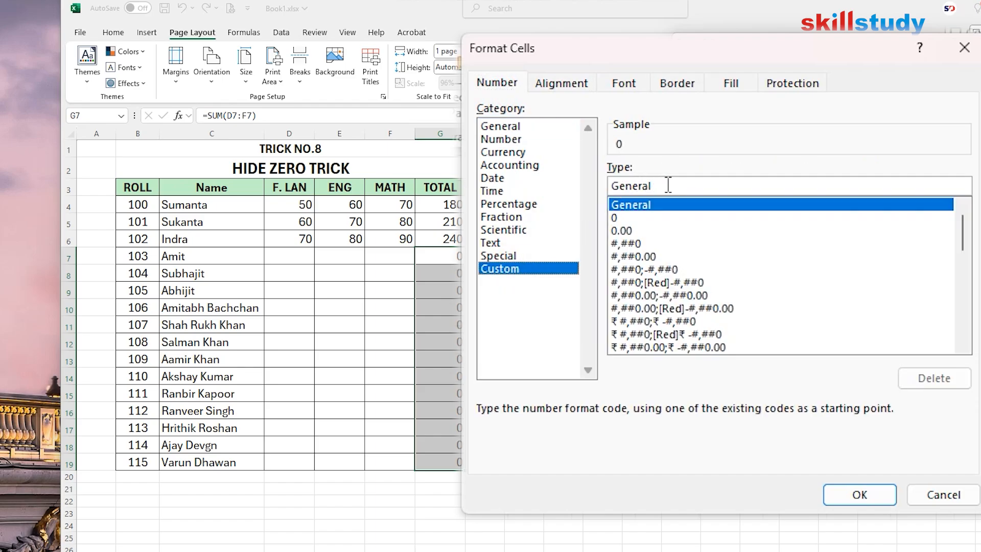
pyautogui.doubleClick(656, 186)
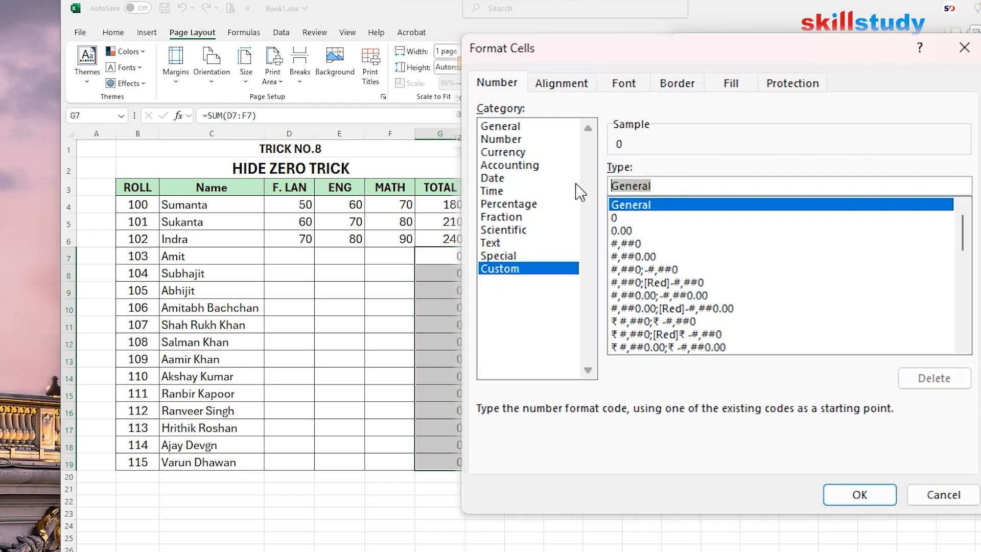
pyautogui.press('BackSpace')
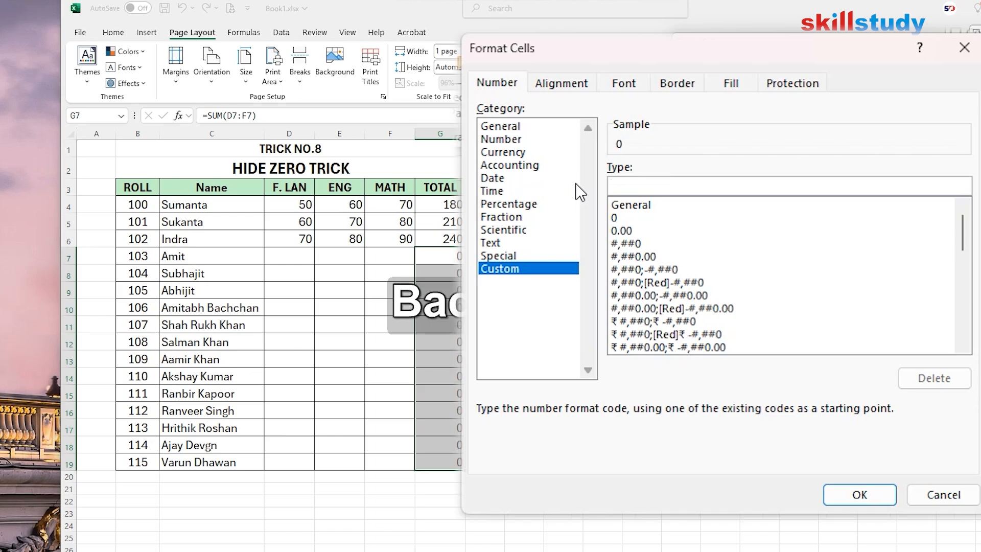
pyautogui.write('0')
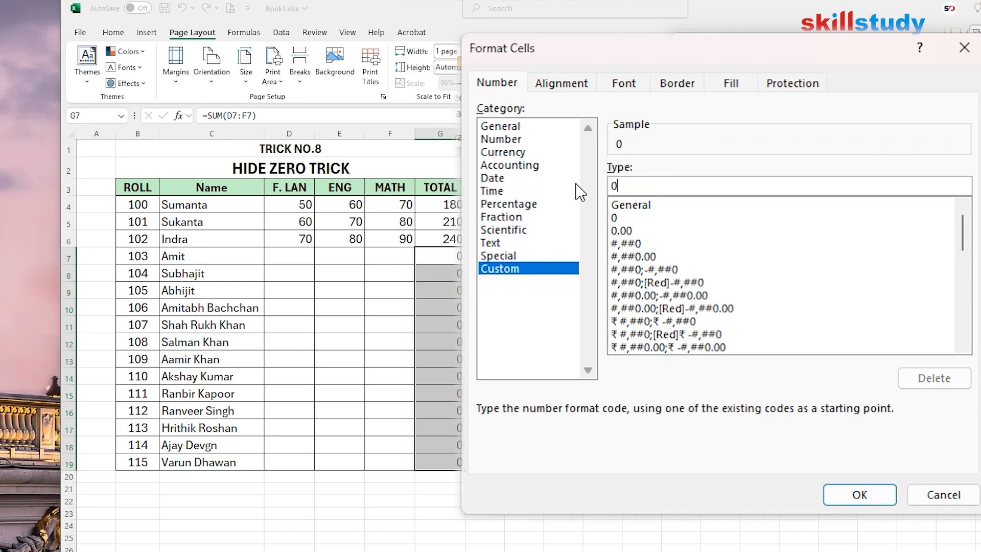
pyautogui.write(';;;')
pyautogui.click(850, 491)
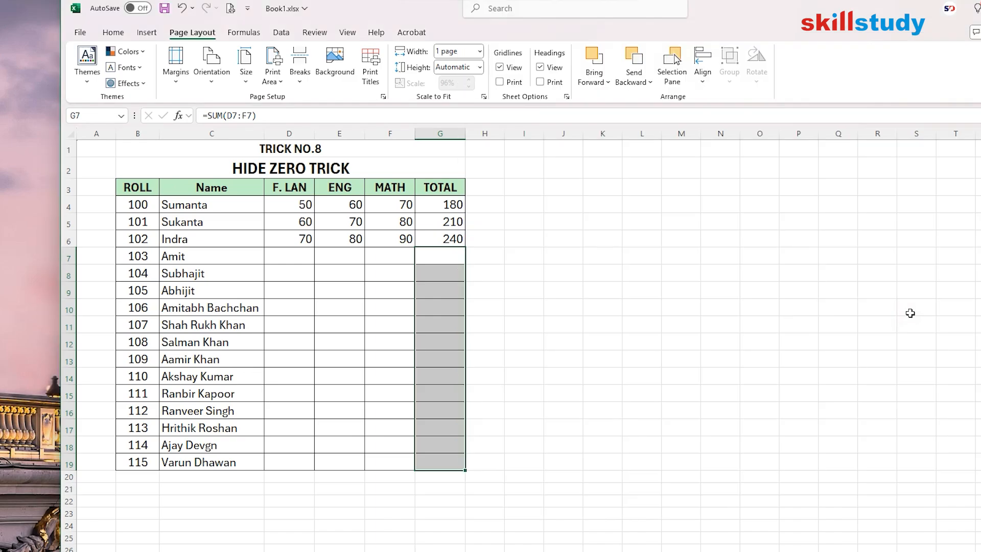
pyautogui.doubleClick(428, 253)
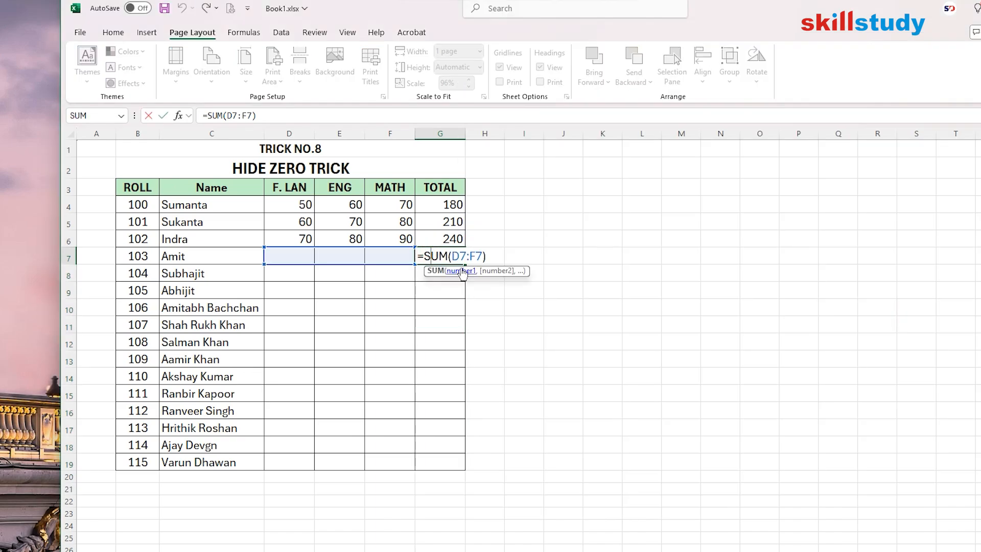
pyautogui.press('Escape')
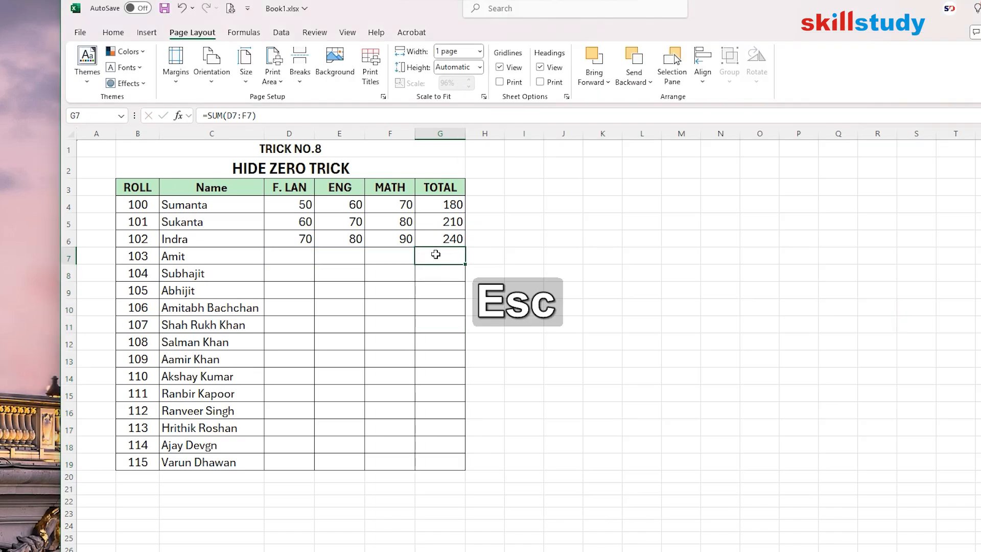
# Enter the marks 50, 30 and 20 in D7:F7 to test the hidden zero total of roll 103.
pyautogui.click(294, 255)
pyautogui.write('50')
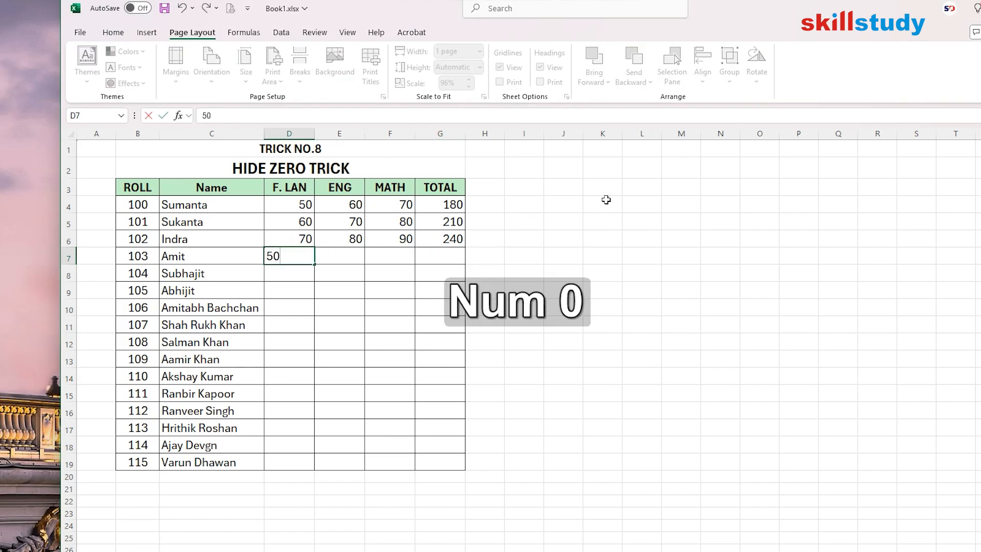
pyautogui.press('Tab')
pyautogui.write('30')
pyautogui.press('Tab')
pyautogui.write('20')
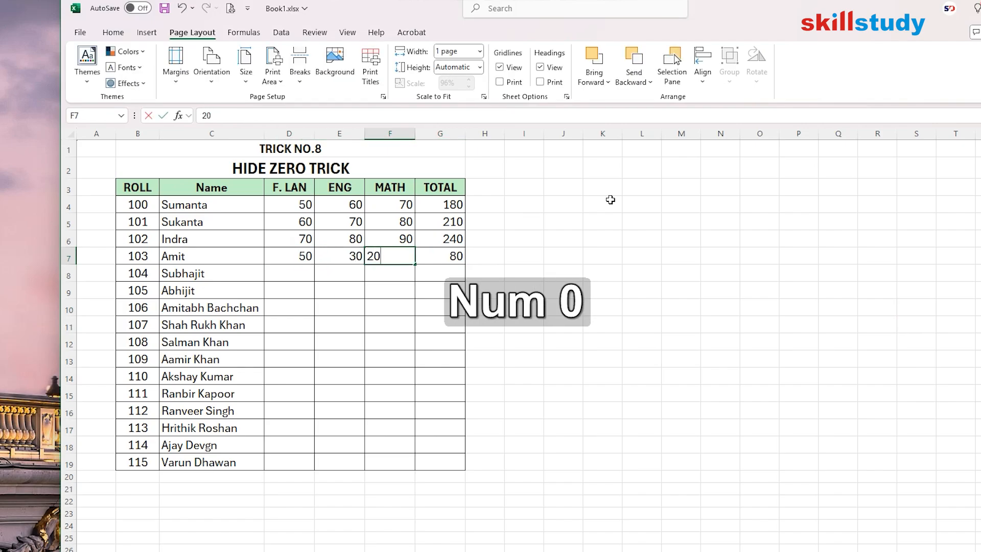
pyautogui.press('Tab')
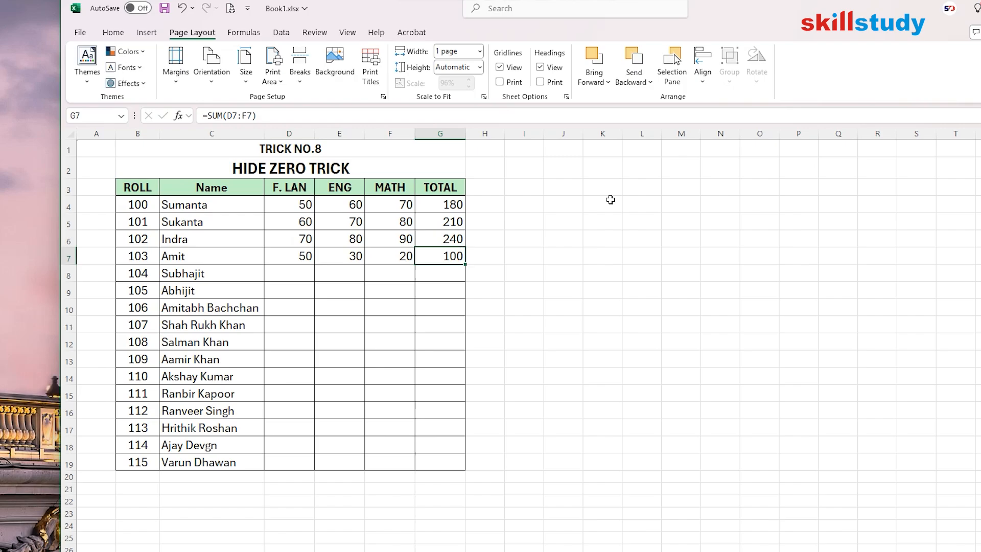
pyautogui.click(440, 427)
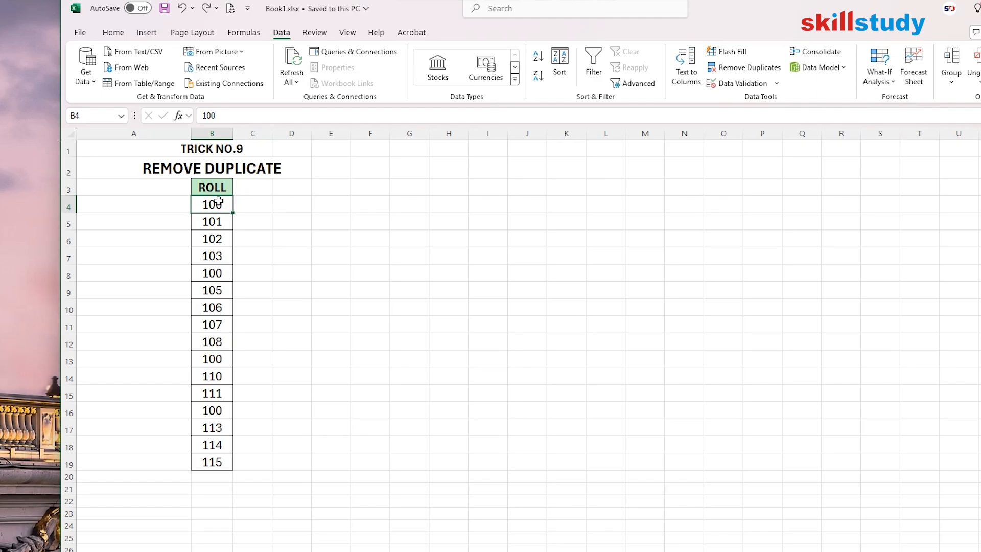
# Inspect the repeated roll numbers and remove the duplicates from B4:B19 based on the ROLL column.
pyautogui.click(216, 274)
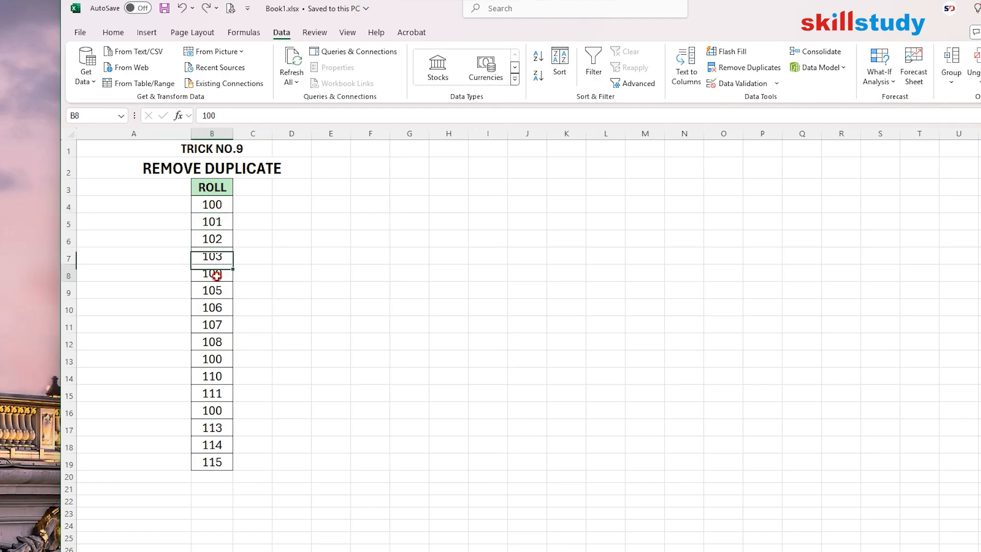
pyautogui.click(217, 358)
pyautogui.click(215, 410)
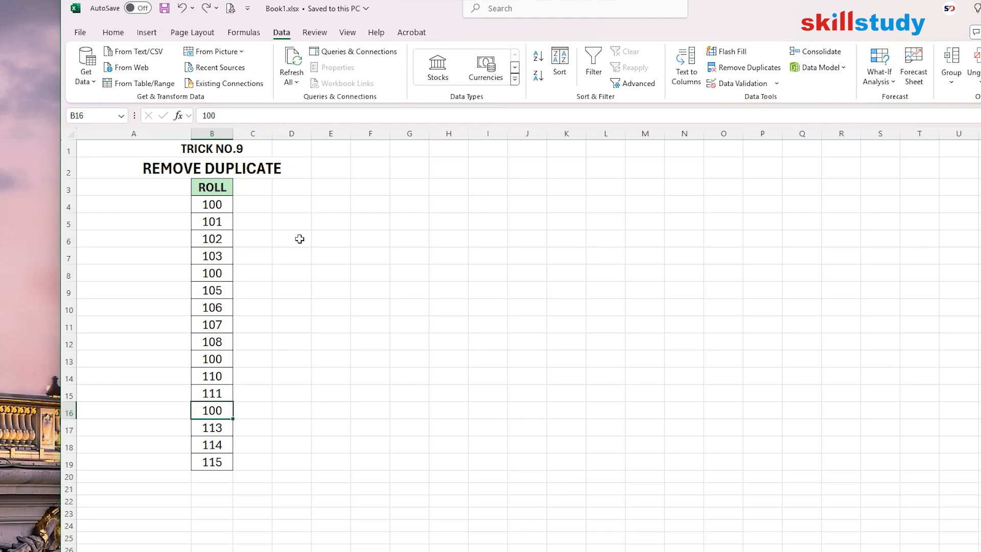
pyautogui.moveTo(222, 203); pyautogui.dragTo(221, 463)
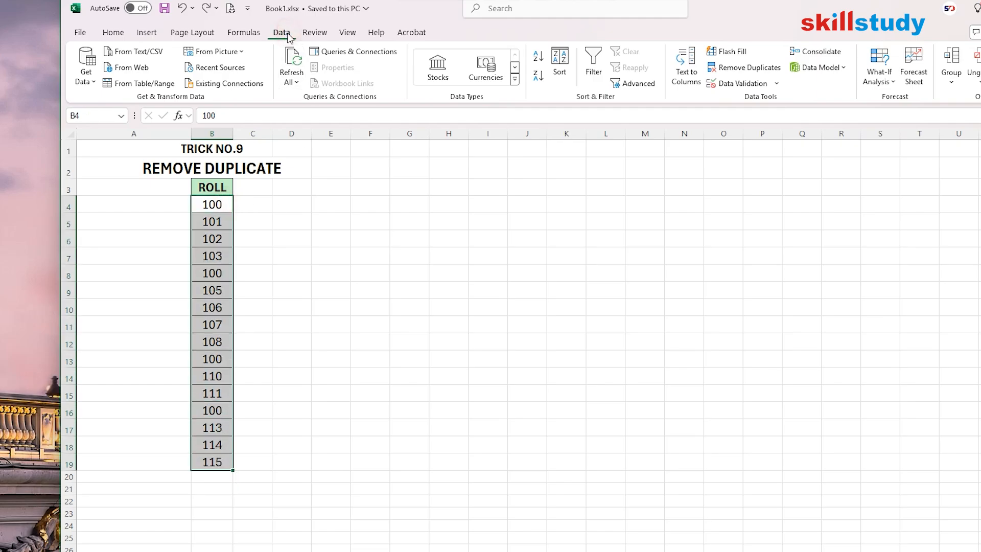
pyautogui.click(749, 68)
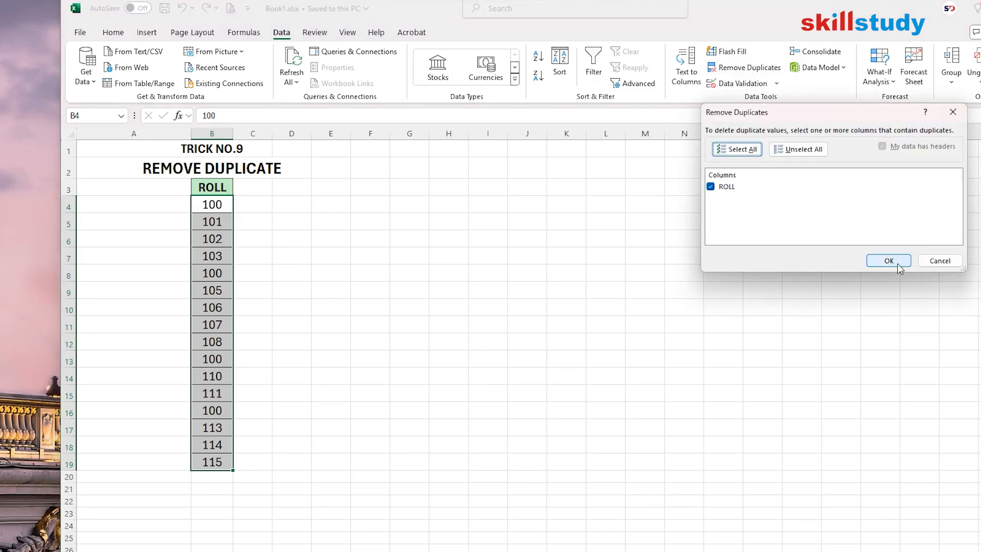
pyautogui.click(902, 262)
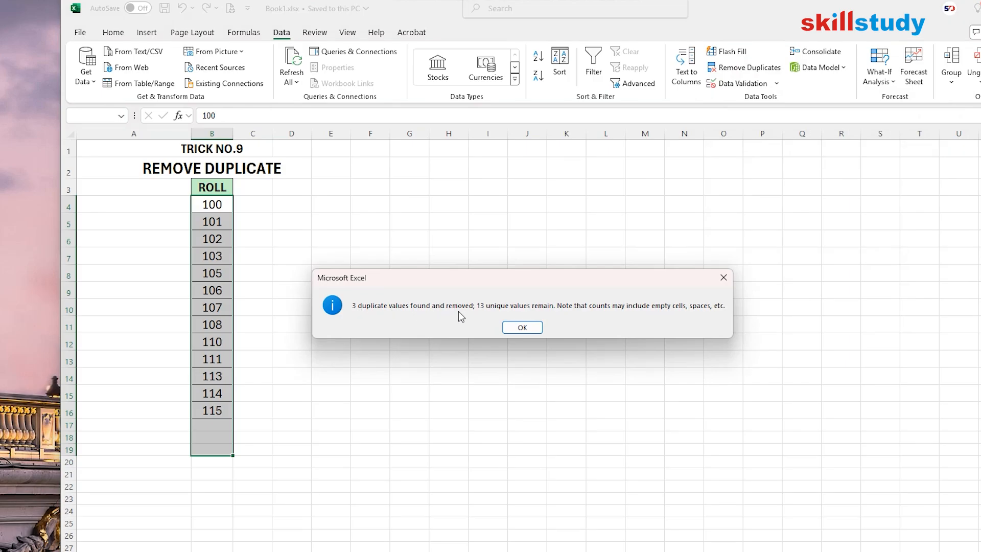
pyautogui.click(520, 327)
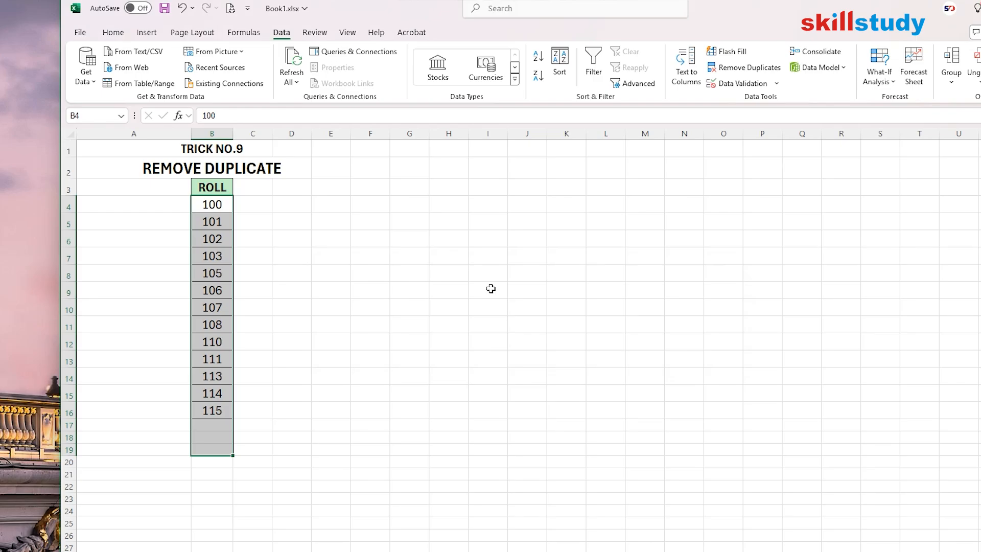
pyautogui.click(220, 208)
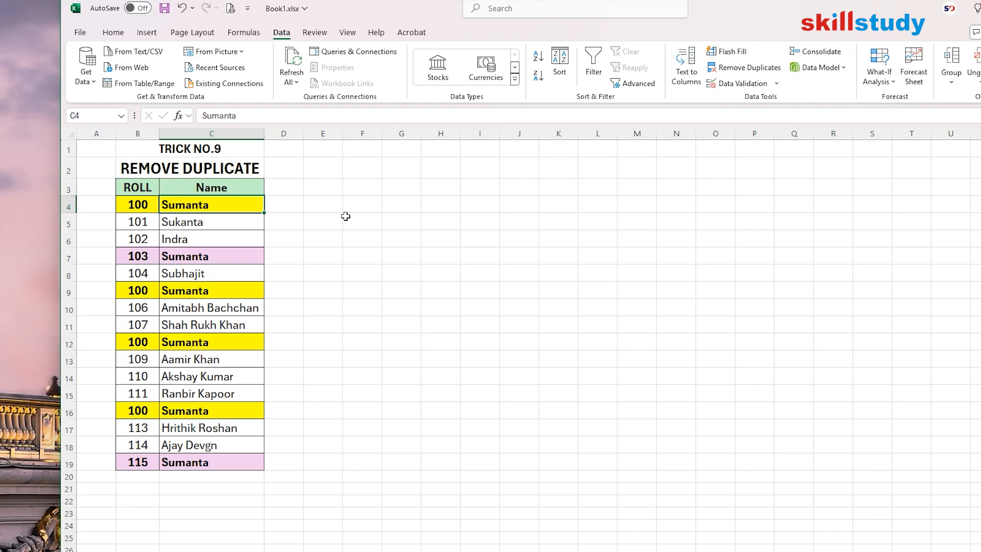
# Examine the repeated entries of the two-column table, first roll 100 in the ROLL column and the recurring name in the Name column.
pyautogui.click(140, 210)
pyautogui.click(134, 289)
pyautogui.click(136, 342)
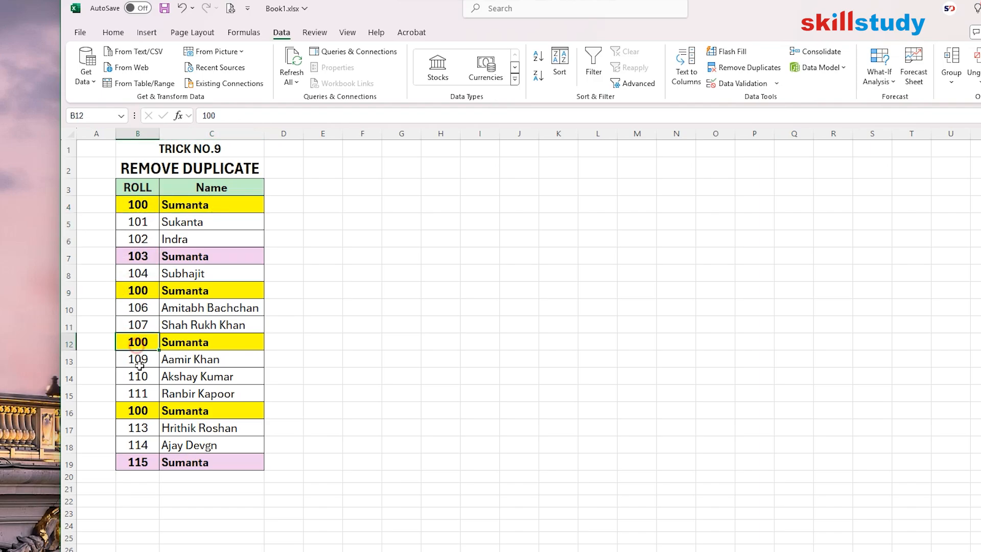
pyautogui.click(137, 409)
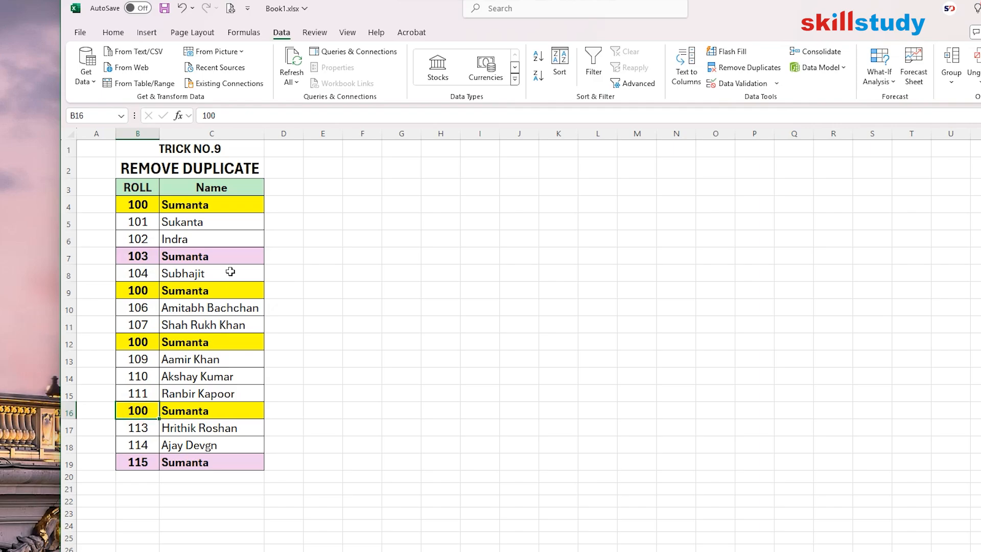
pyautogui.click(202, 206)
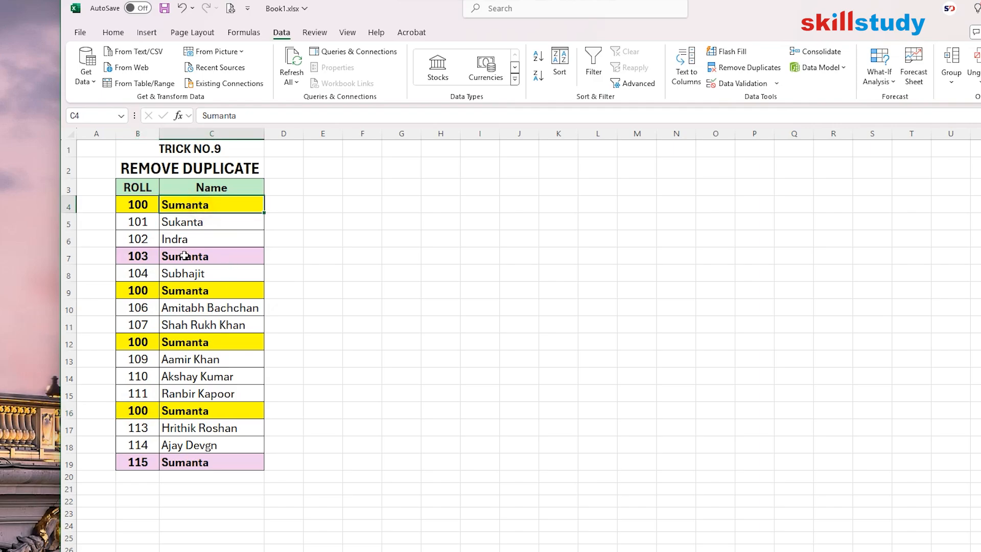
pyautogui.click(183, 256)
pyautogui.click(189, 292)
pyautogui.click(184, 344)
pyautogui.click(191, 412)
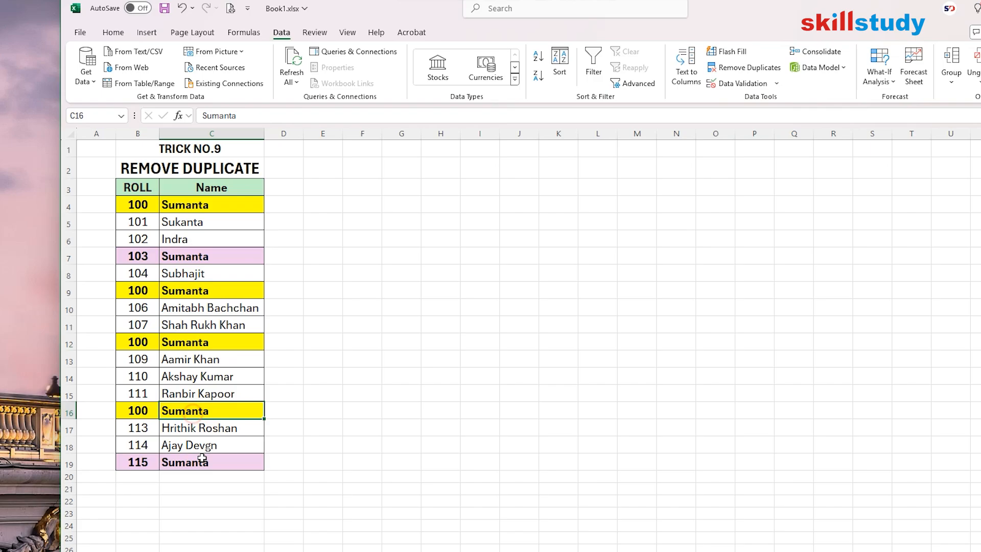
pyautogui.click(202, 458)
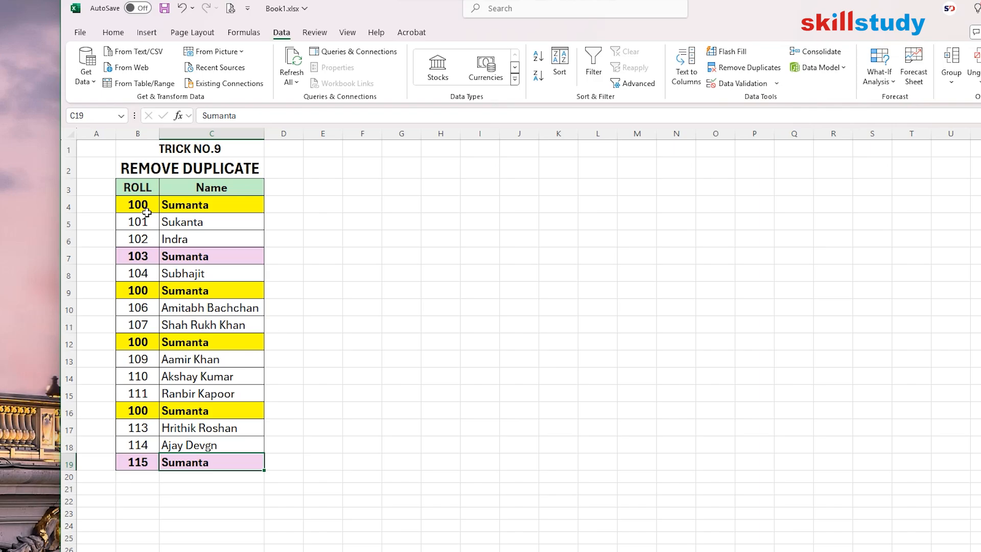
# Compare the roll and name pairs of yellow rows 4, 9, 12 and 16 with those of pink rows 7 and 19.
pyautogui.click(65, 205)
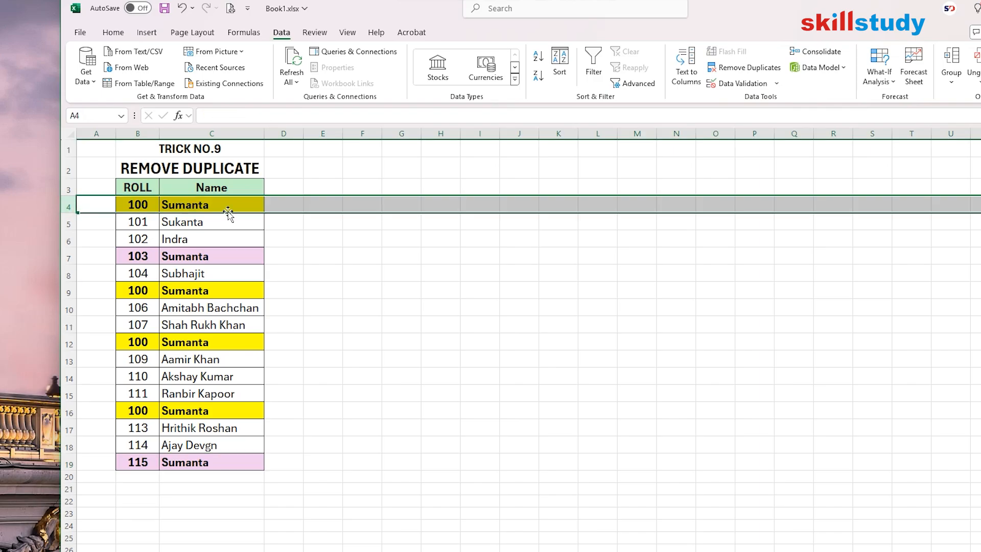
pyautogui.click(67, 290)
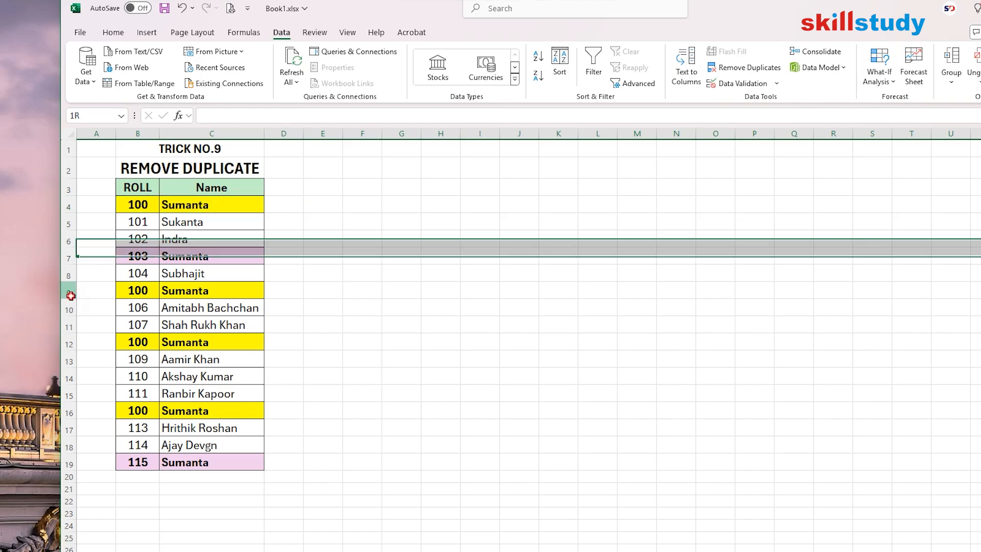
pyautogui.click(68, 342)
pyautogui.click(65, 412)
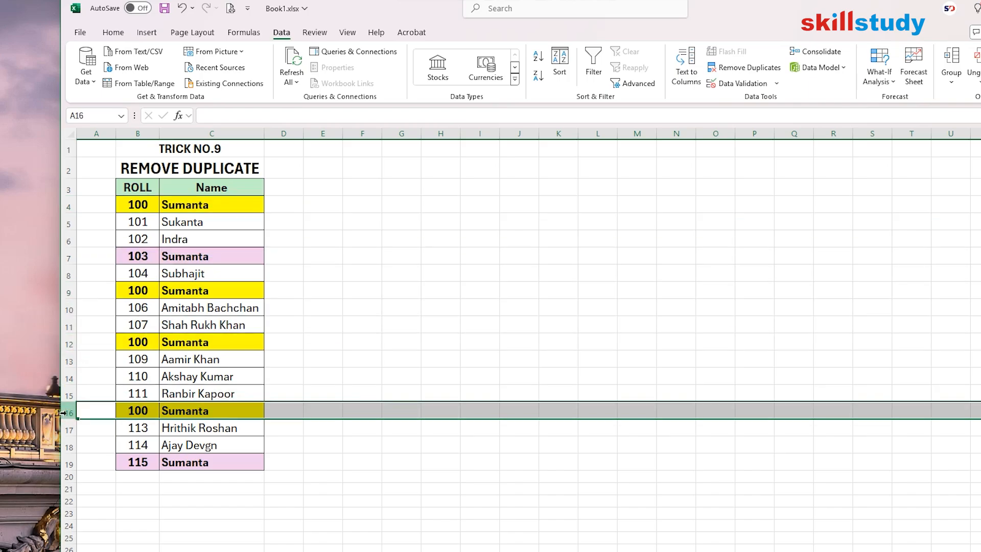
pyautogui.click(67, 257)
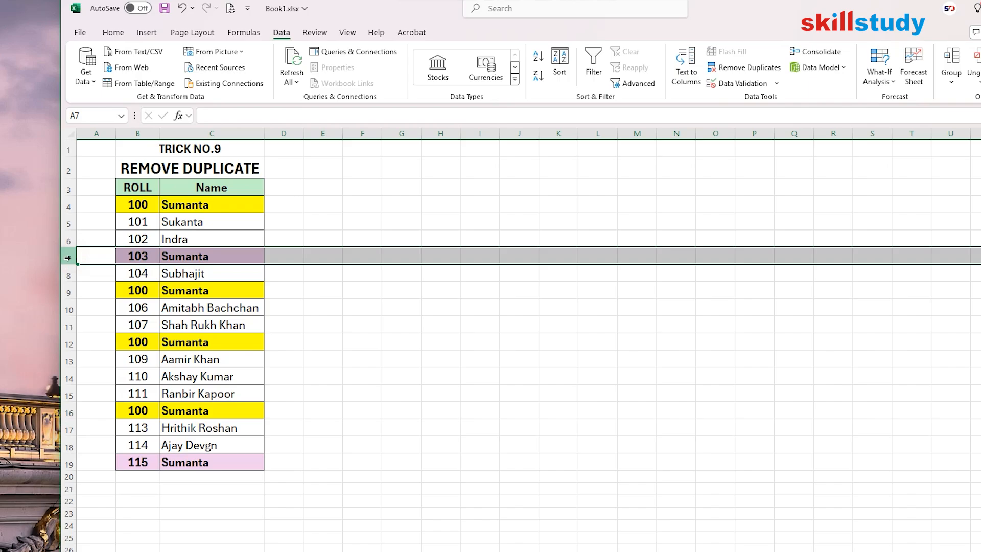
pyautogui.click(69, 463)
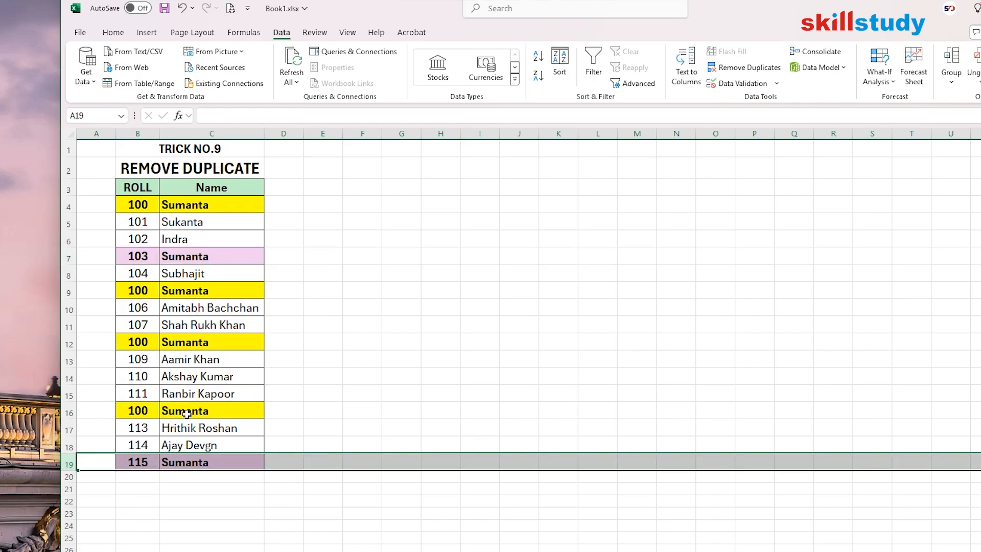
pyautogui.moveTo(152, 209); pyautogui.dragTo(171, 207)
pyautogui.moveTo(147, 287); pyautogui.dragTo(169, 291)
pyautogui.moveTo(140, 344); pyautogui.dragTo(174, 342)
pyautogui.moveTo(142, 409); pyautogui.dragTo(180, 412)
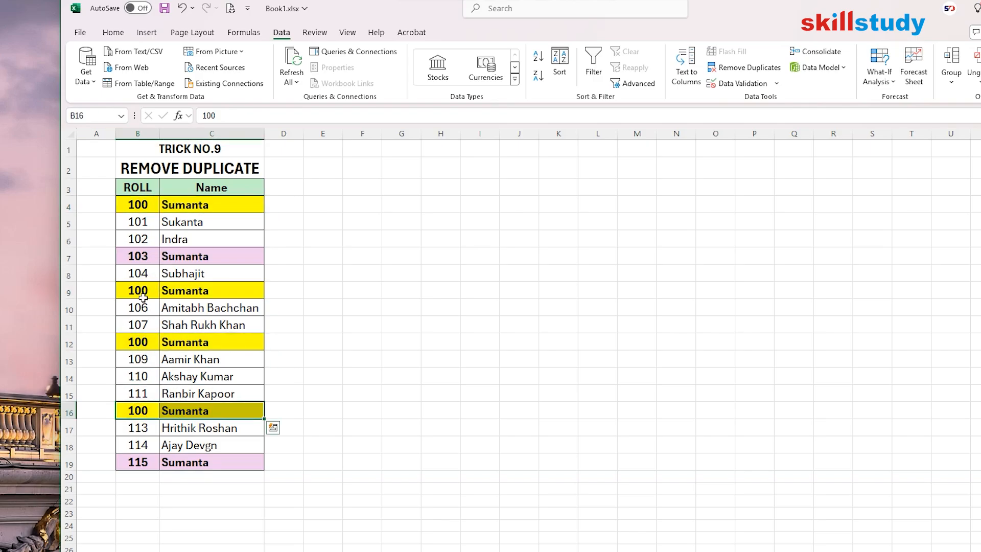
pyautogui.moveTo(139, 257); pyautogui.dragTo(175, 259)
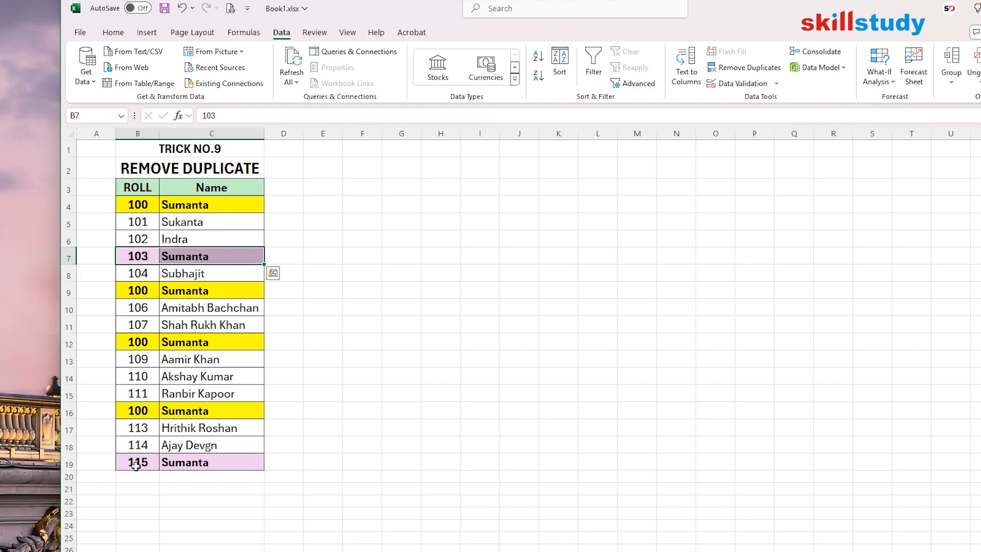
pyautogui.moveTo(135, 463); pyautogui.dragTo(171, 462)
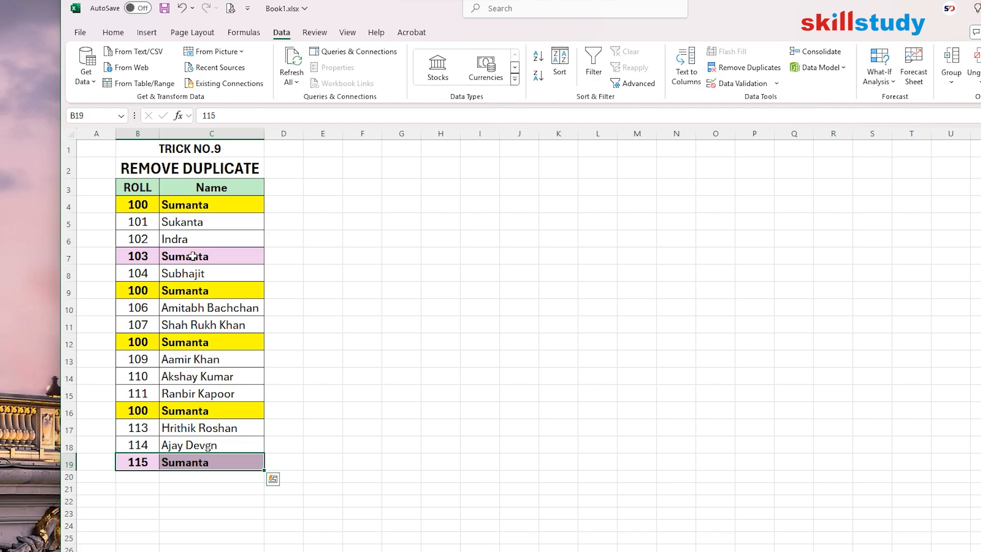
# Examine the Name column C3:C19 for repeats and check the roll numbers paired with them in rows 7 and 19.
pyautogui.click(191, 205)
pyautogui.moveTo(192, 238); pyautogui.dragTo(197, 385)
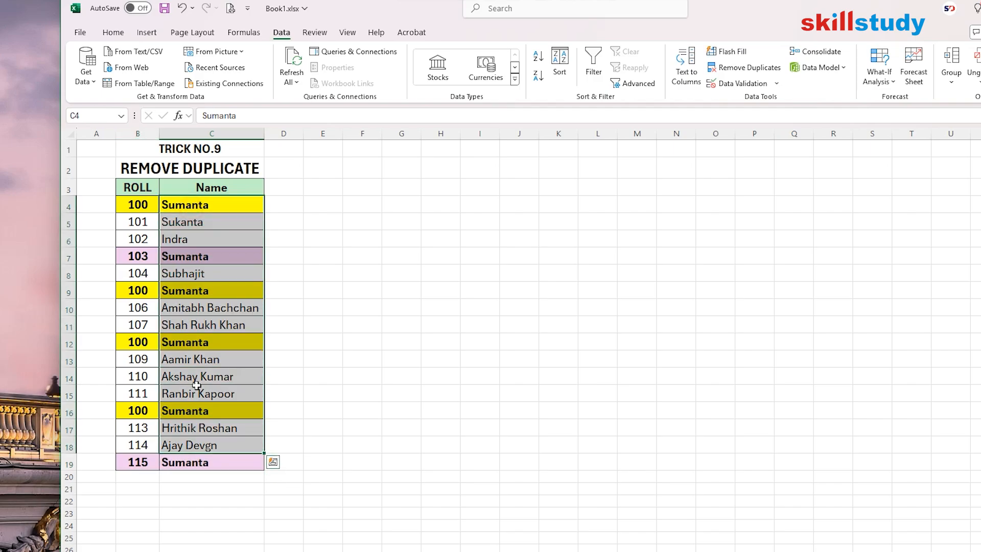
pyautogui.moveTo(214, 190); pyautogui.dragTo(202, 462)
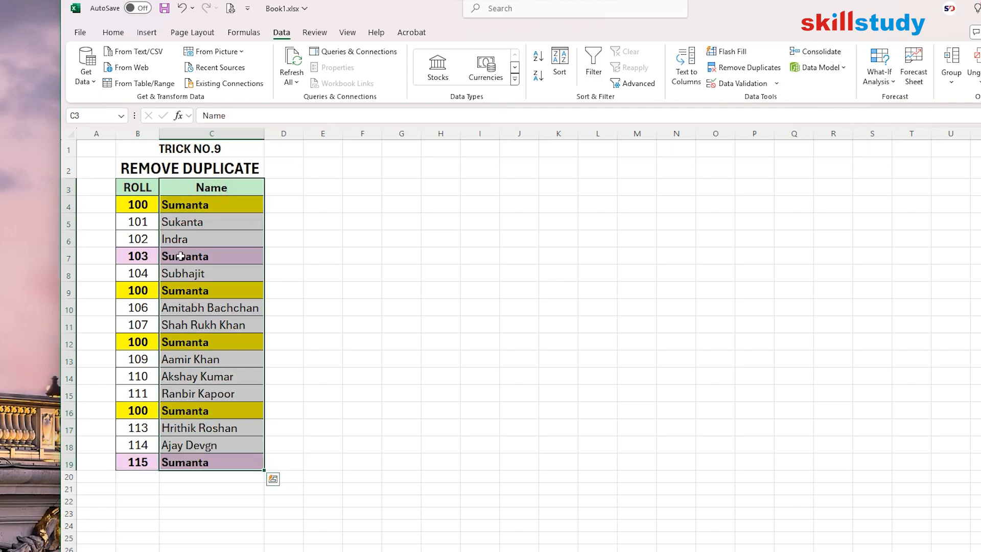
pyautogui.click(171, 203)
pyautogui.click(180, 265)
pyautogui.click(176, 291)
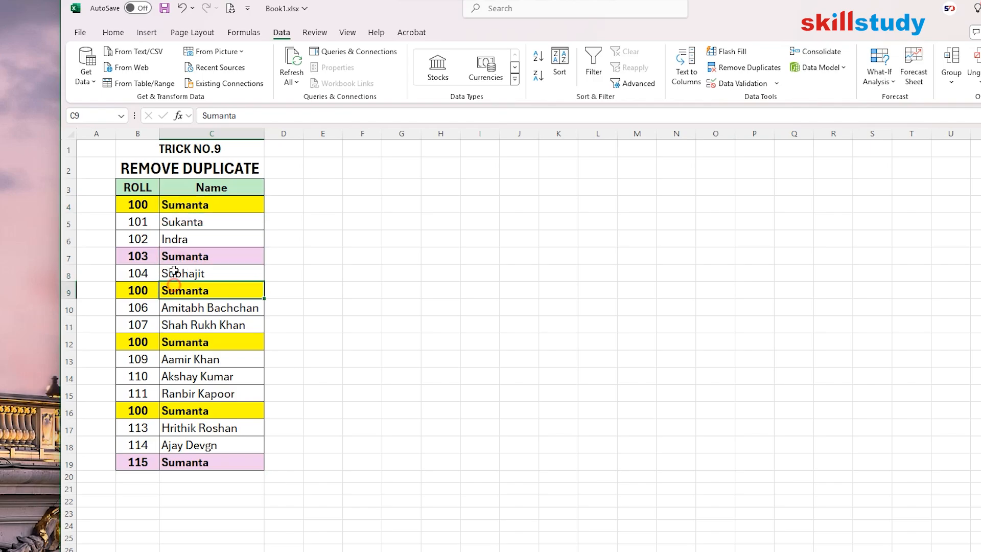
pyautogui.click(176, 257)
pyautogui.moveTo(123, 251); pyautogui.dragTo(199, 257)
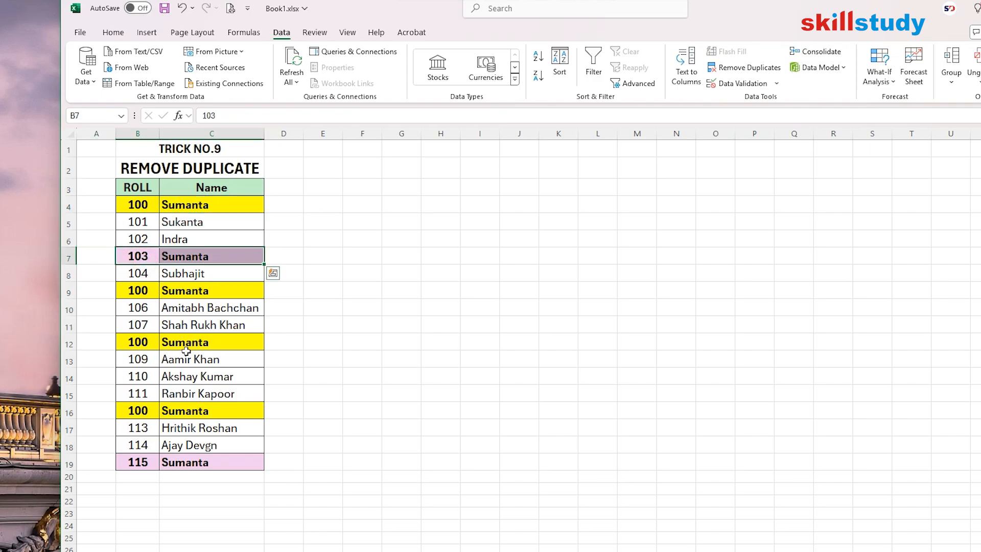
pyautogui.click(139, 464)
pyautogui.moveTo(187, 463); pyautogui.dragTo(189, 463)
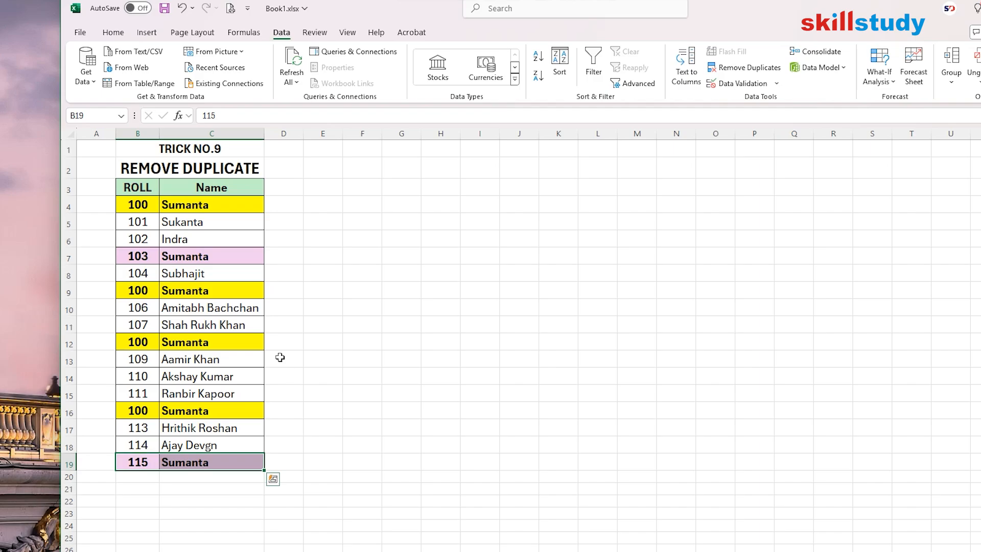
# Remove the duplicate rows from the B3:C19 table, matching on both the ROLL and Name columns, and check the remaining entries.
pyautogui.click(68, 205)
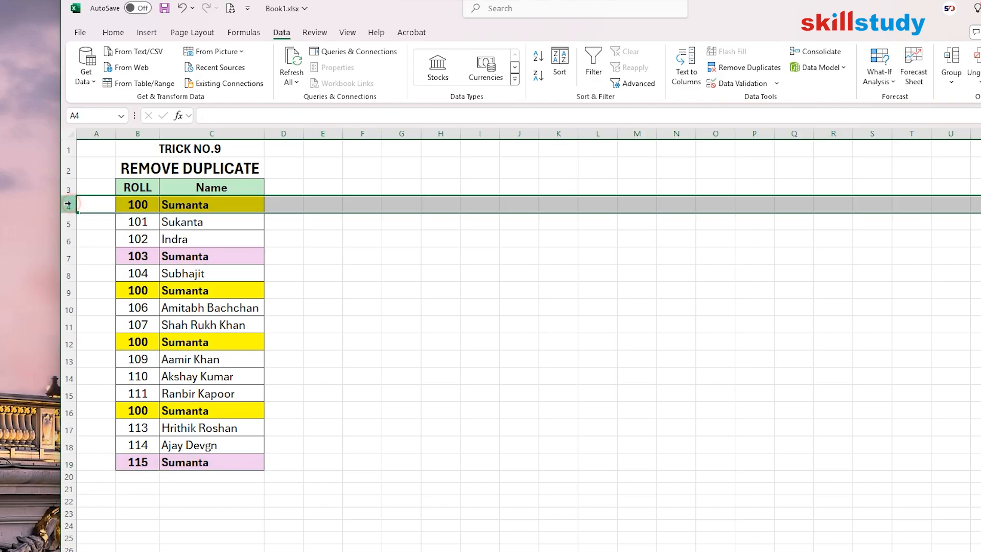
pyautogui.click(137, 204)
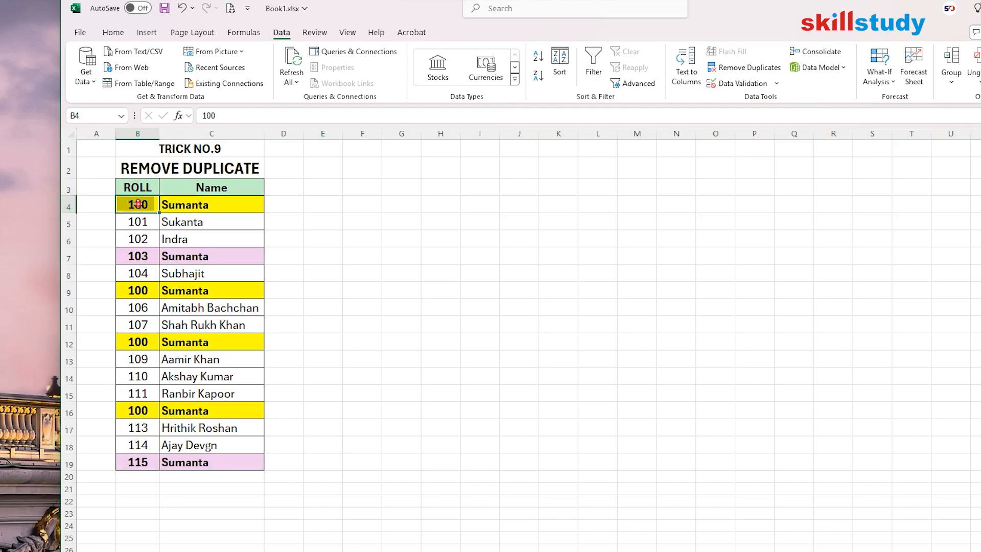
pyautogui.click(182, 205)
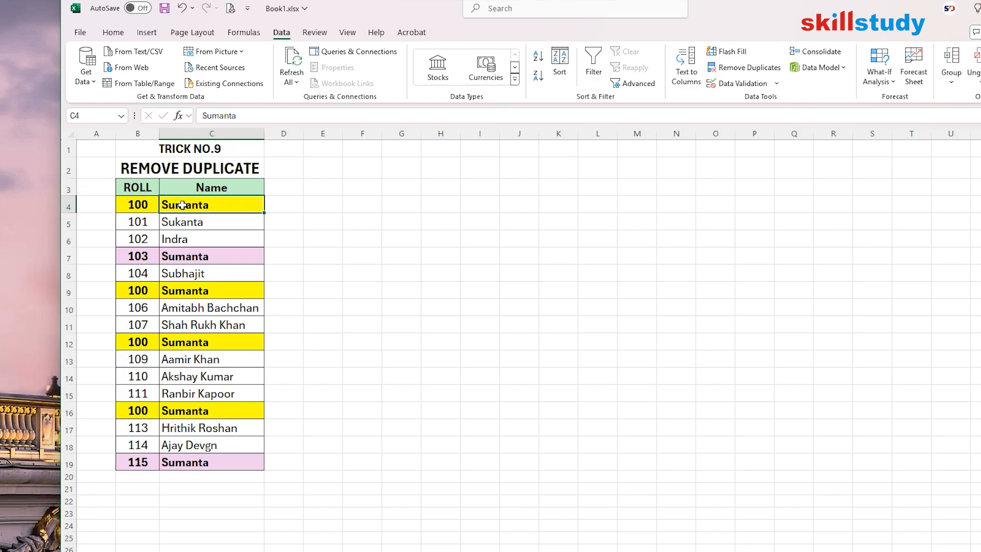
pyautogui.click(144, 205)
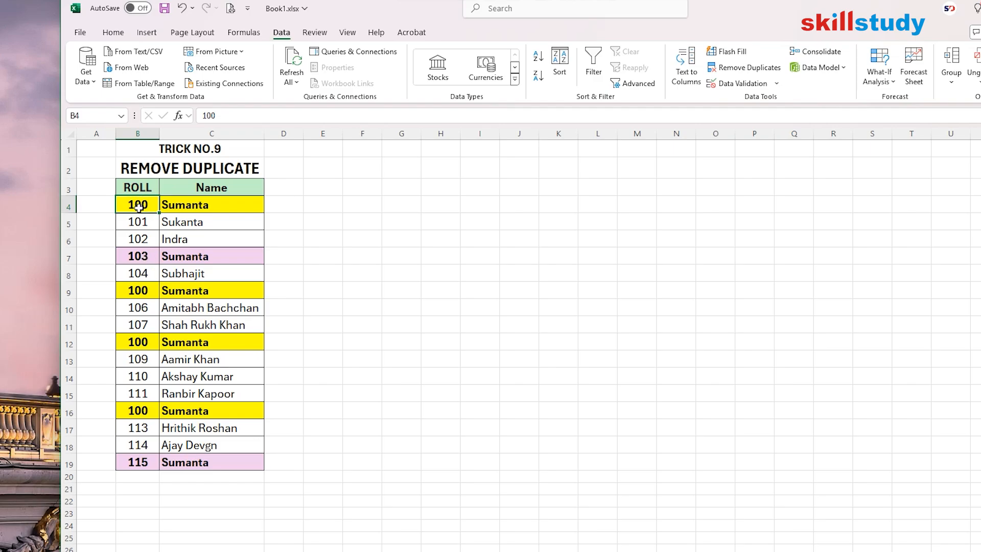
pyautogui.moveTo(134, 187); pyautogui.dragTo(213, 462)
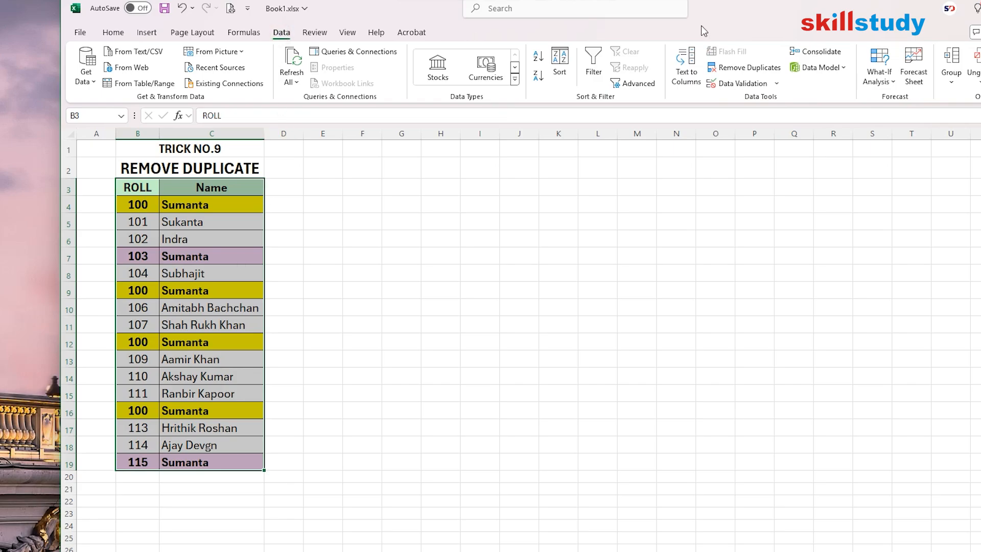
pyautogui.click(754, 72)
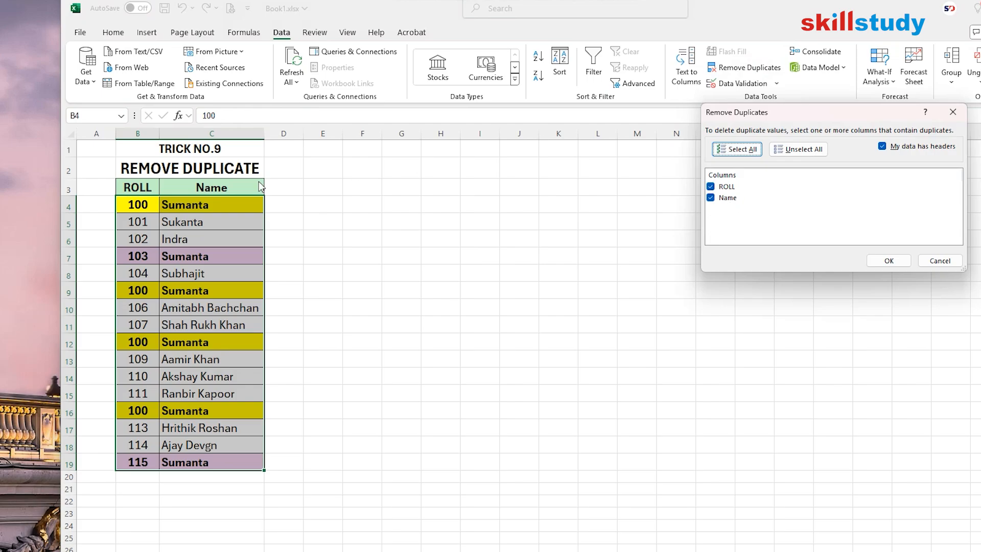
pyautogui.click(710, 186)
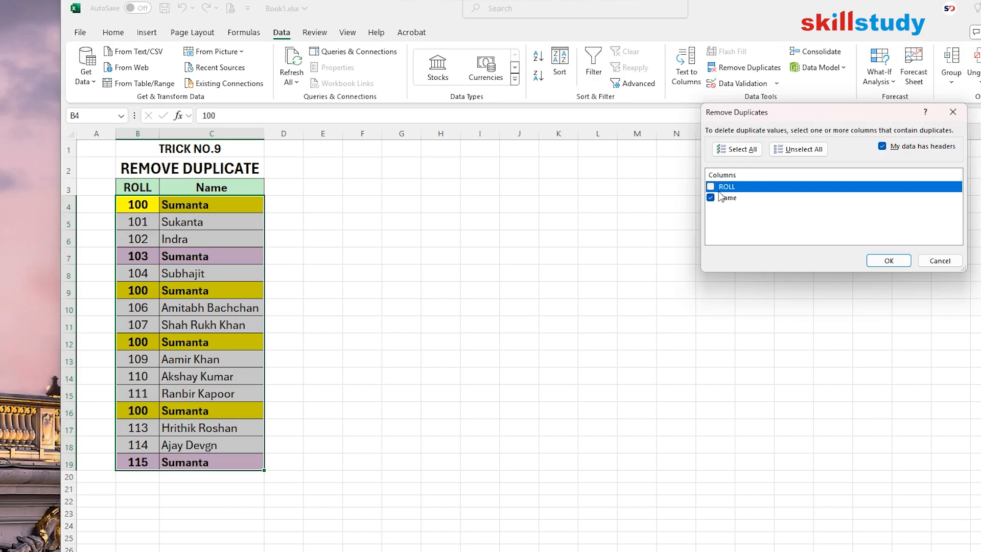
pyautogui.click(712, 185)
pyautogui.click(887, 262)
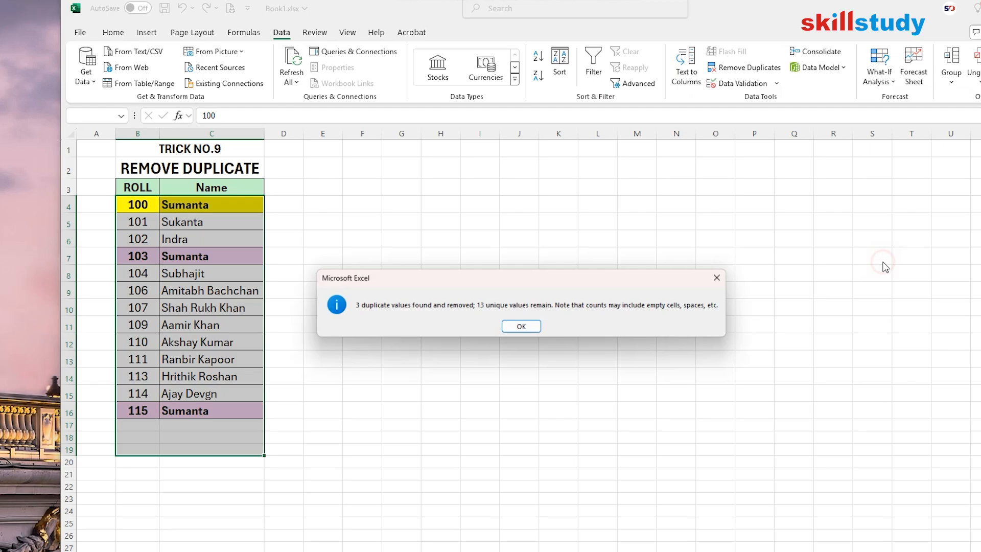
pyautogui.click(517, 329)
pyautogui.moveTo(142, 204); pyautogui.dragTo(178, 207)
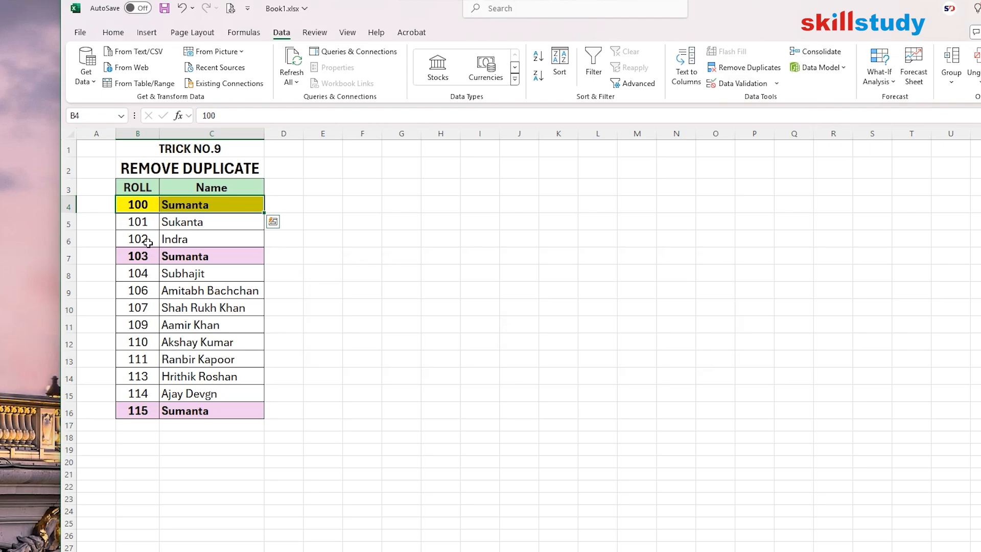
pyautogui.click(170, 255)
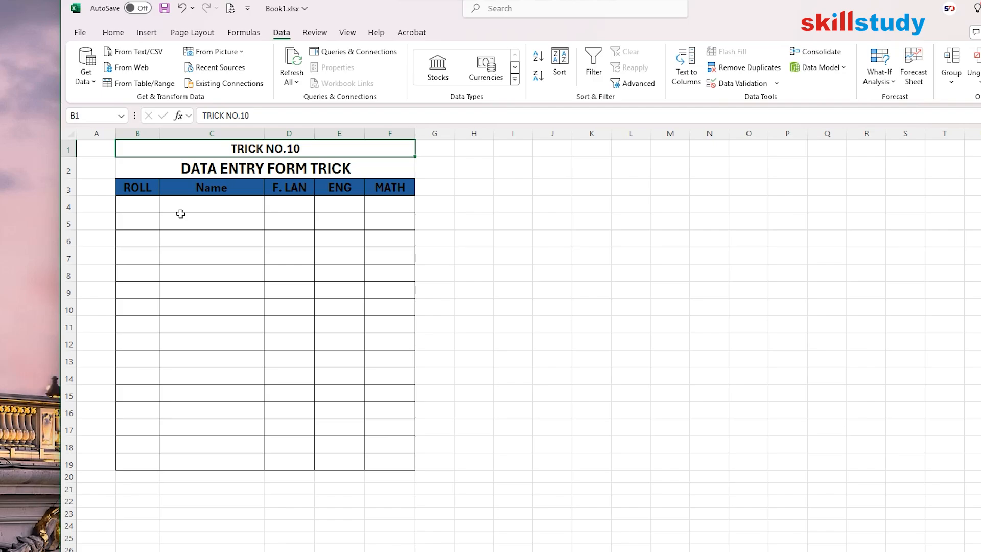
# Convert the range B3:F19 on the TRICK NO.10 sheet into a table that has headers.
pyautogui.moveTo(126, 187); pyautogui.dragTo(388, 464)
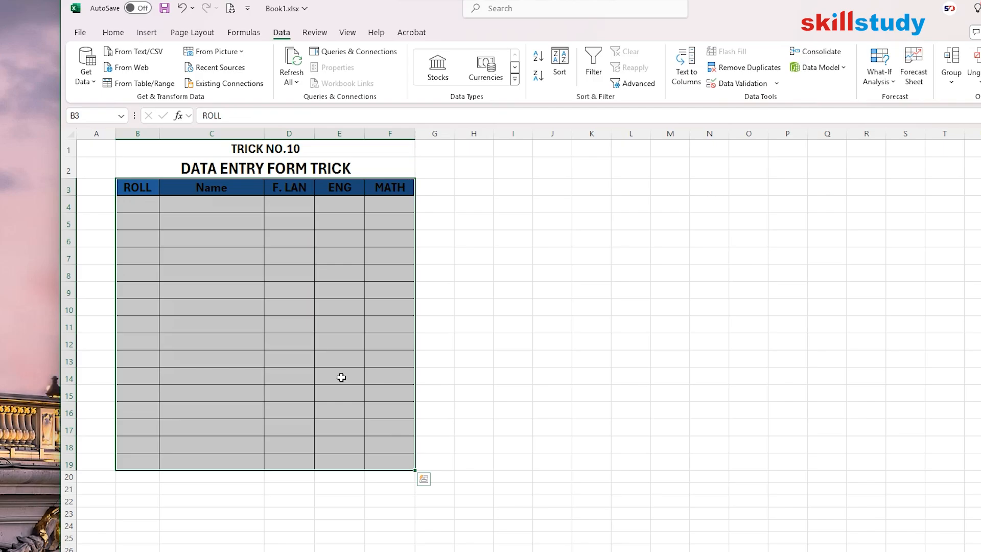
pyautogui.hotkey('ctrl', 't')
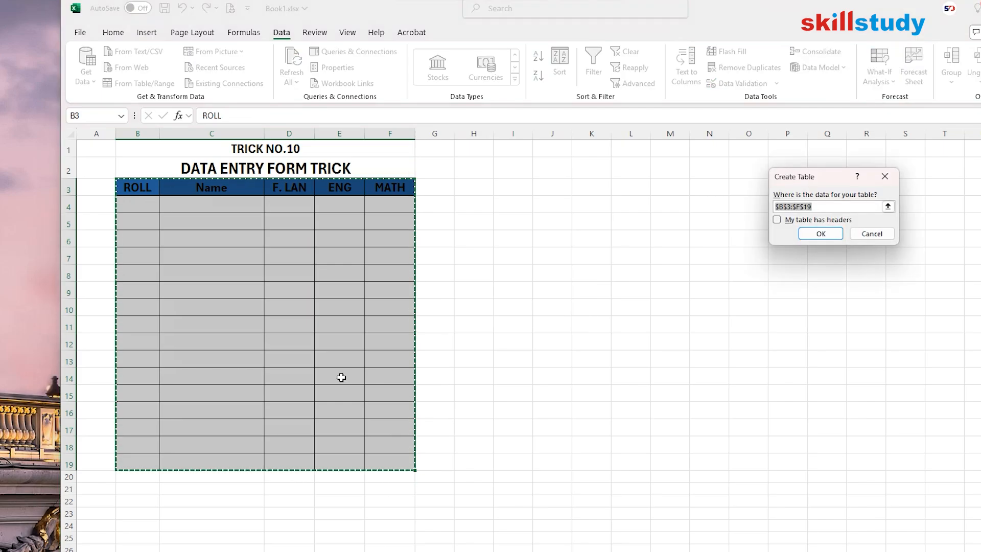
pyautogui.click(779, 223)
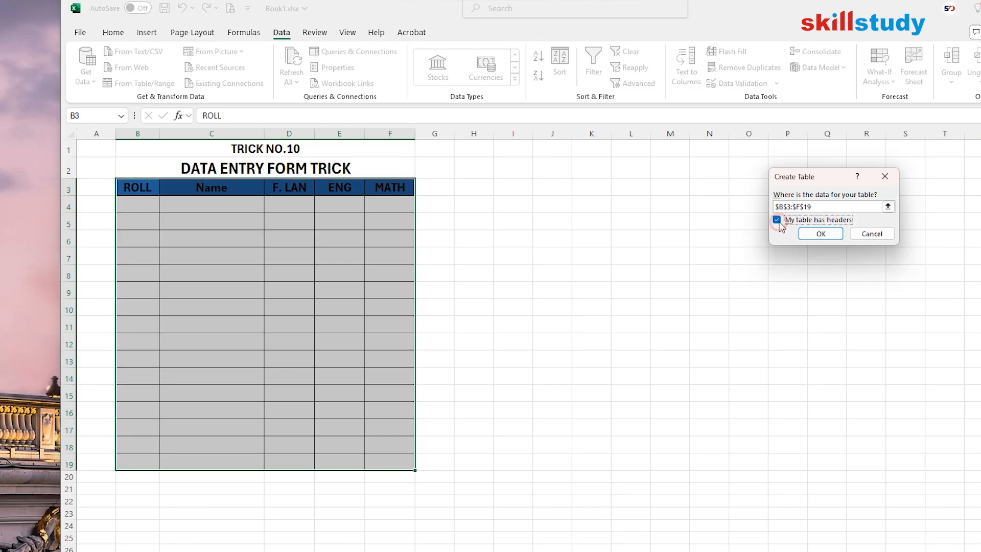
pyautogui.click(817, 234)
pyautogui.click(275, 245)
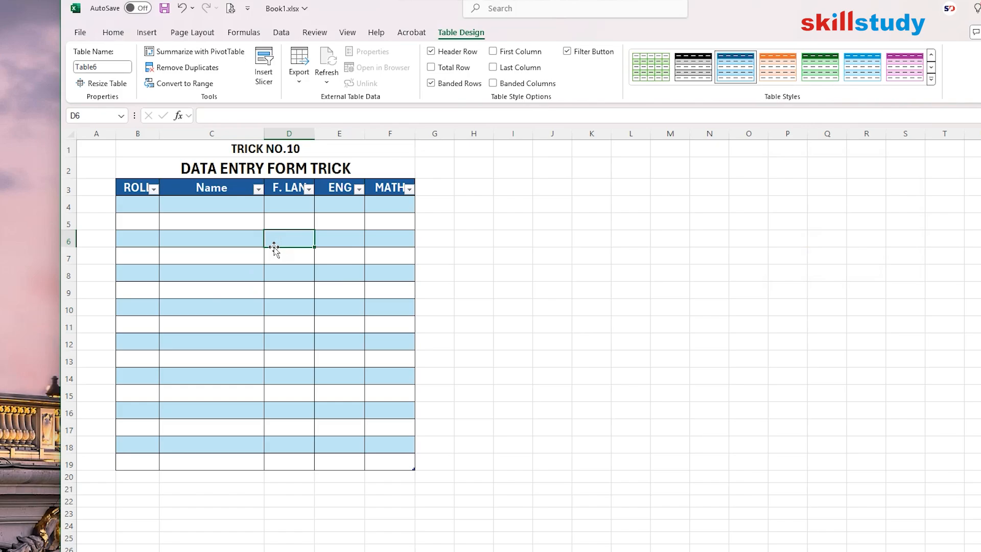
# Open the Quick Access Toolbar customization options and list All Commands as the source.
pyautogui.click(246, 11)
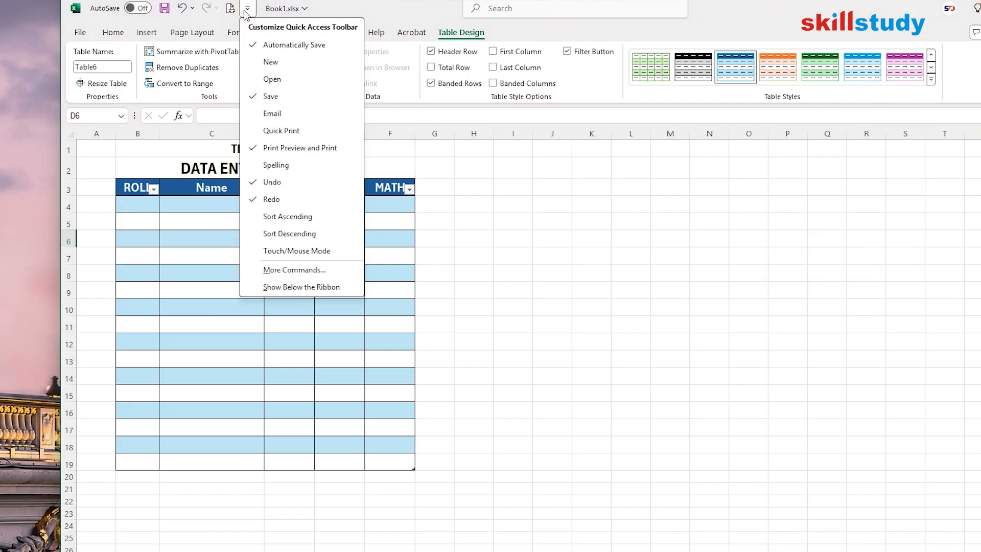
pyautogui.click(285, 270)
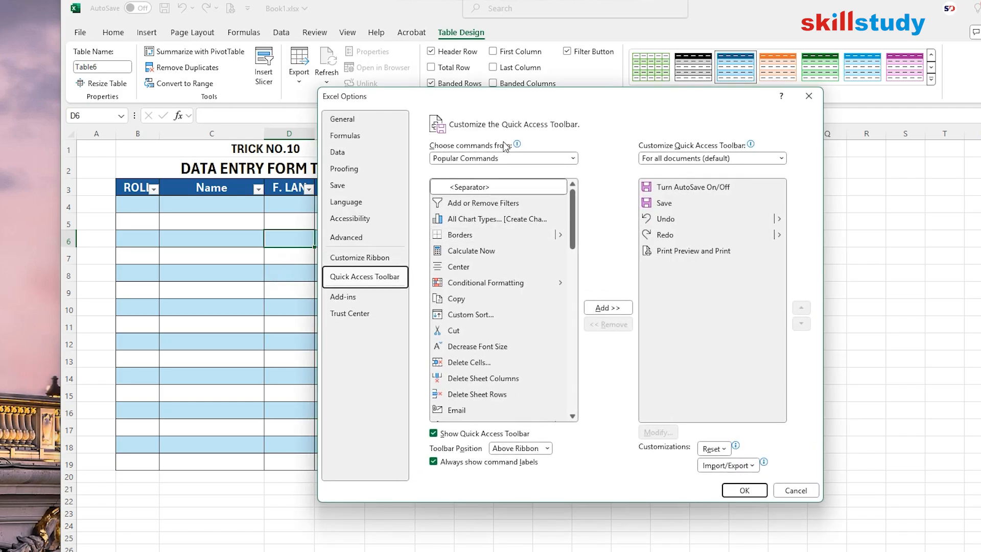
pyautogui.click(451, 159)
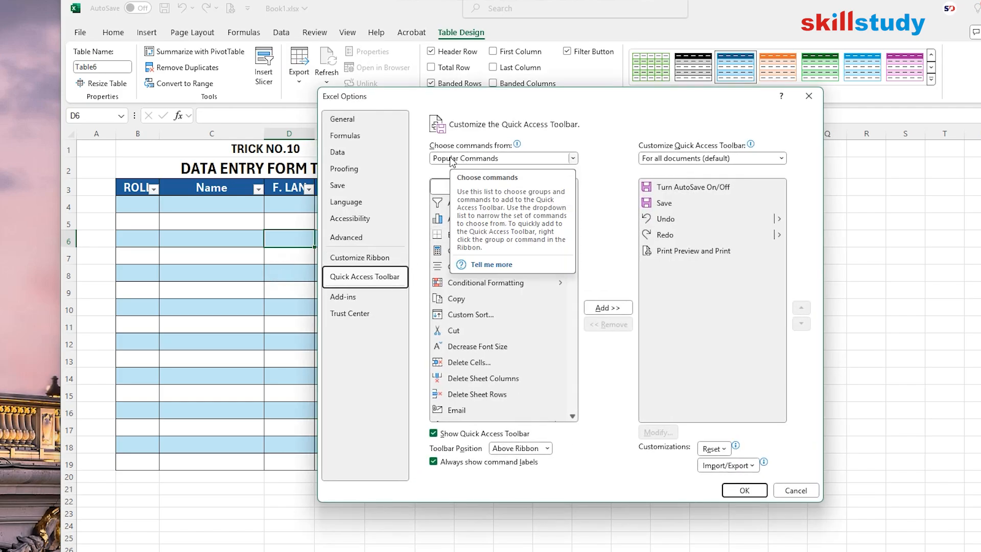
pyautogui.click(451, 159)
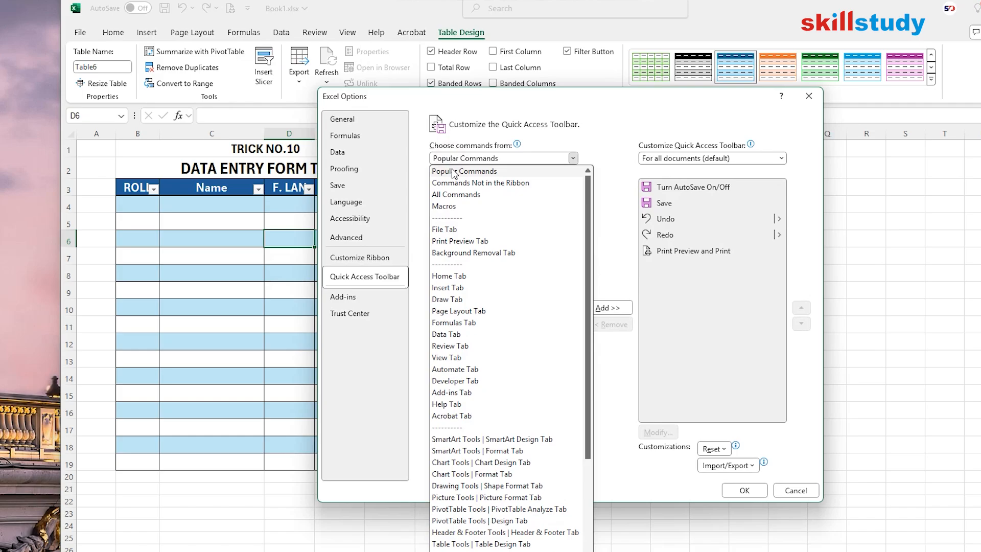
pyautogui.click(458, 197)
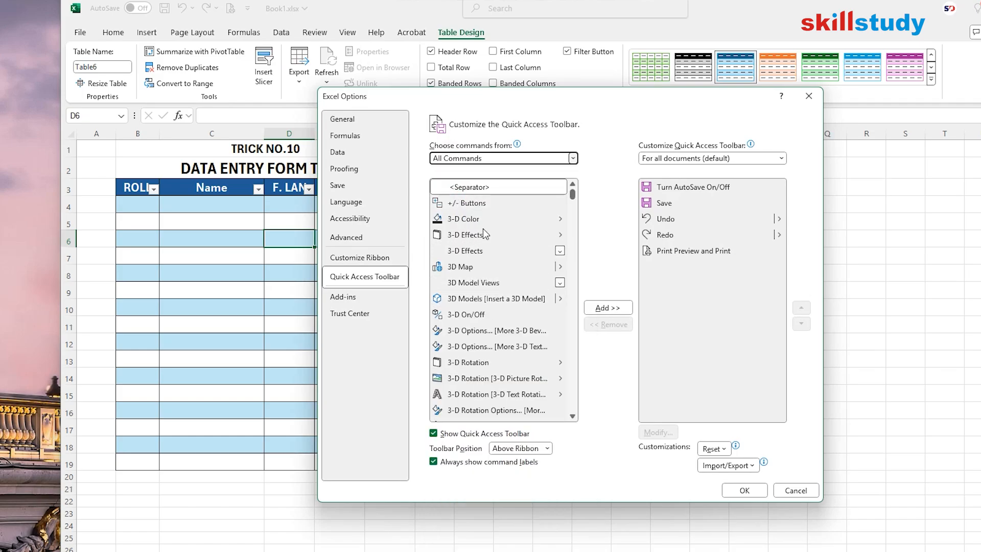
# Find the Form... command in the list, add it to the Quick Access Toolbar and apply the change.
pyautogui.scroll(-5, 490, 236)
pyautogui.scroll(-5, 492, 238)
pyautogui.click(491, 256)
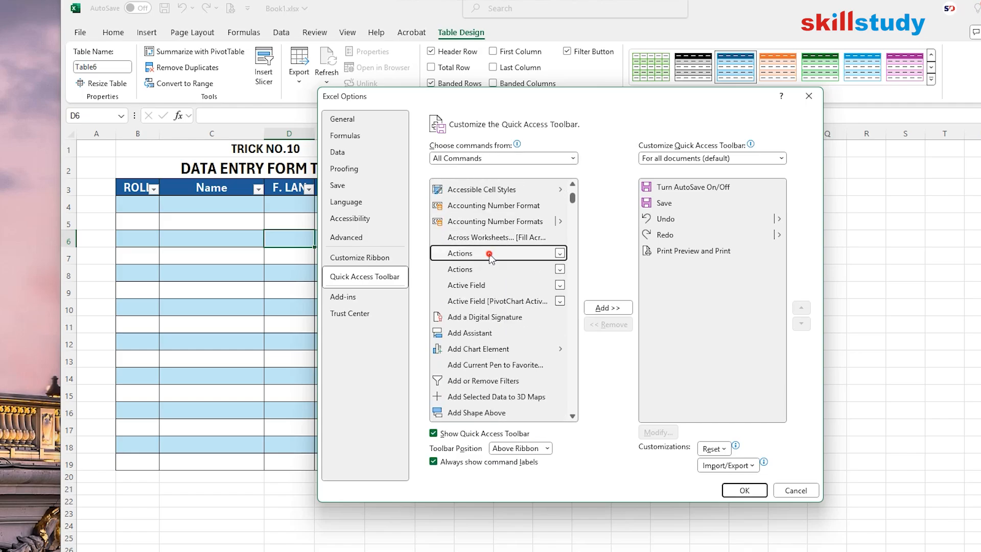
pyautogui.write('for')
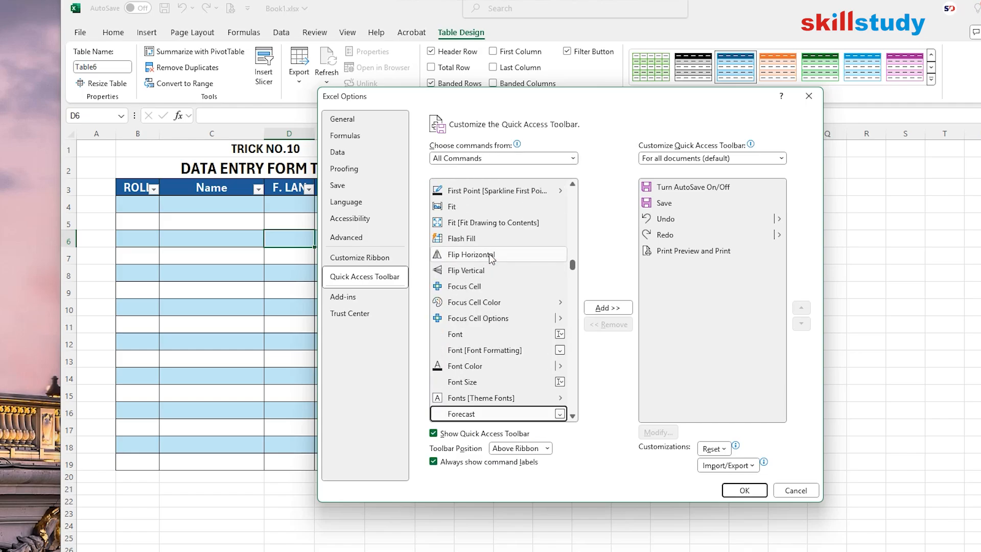
pyautogui.scroll(-1, 488, 342)
pyautogui.scroll(-2, 488, 342)
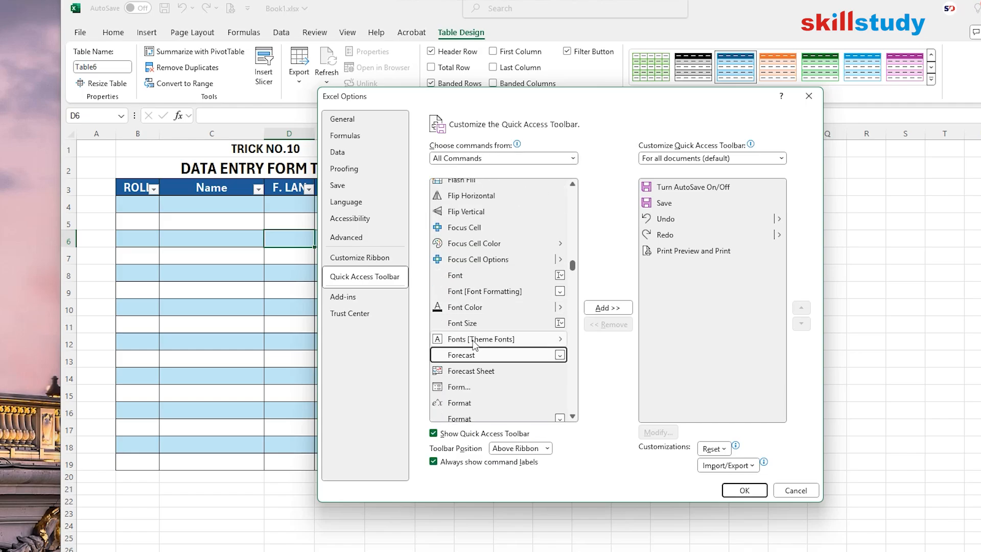
pyautogui.click(478, 388)
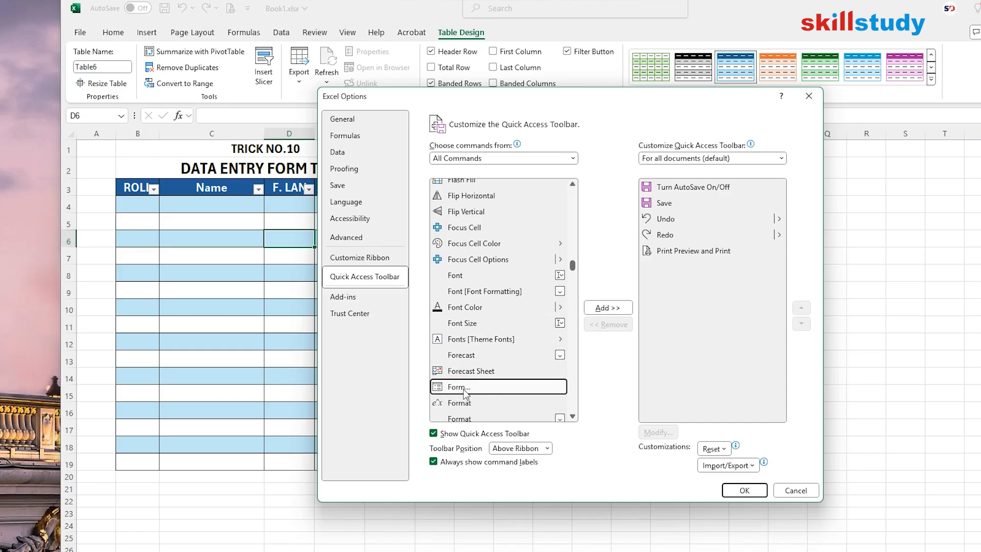
pyautogui.click(618, 309)
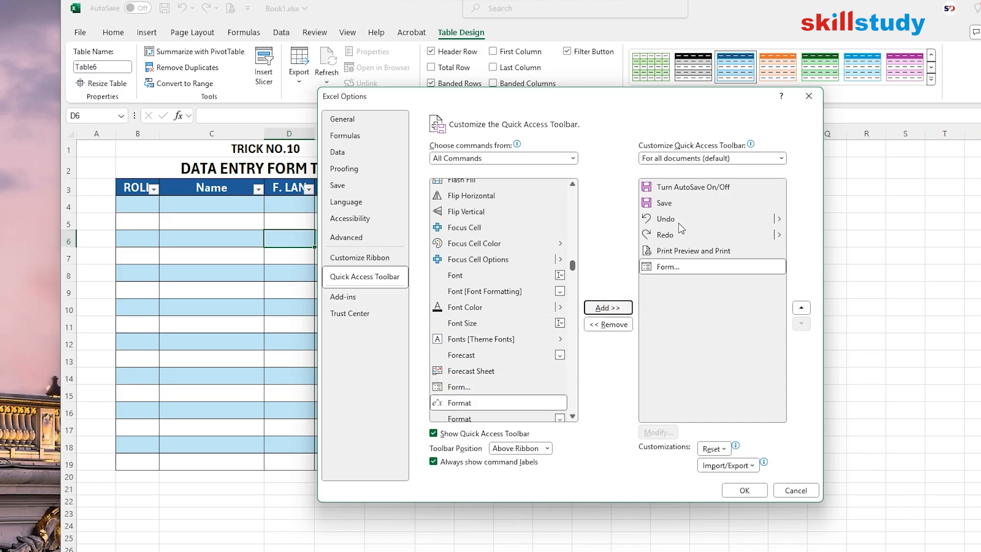
pyautogui.click(745, 490)
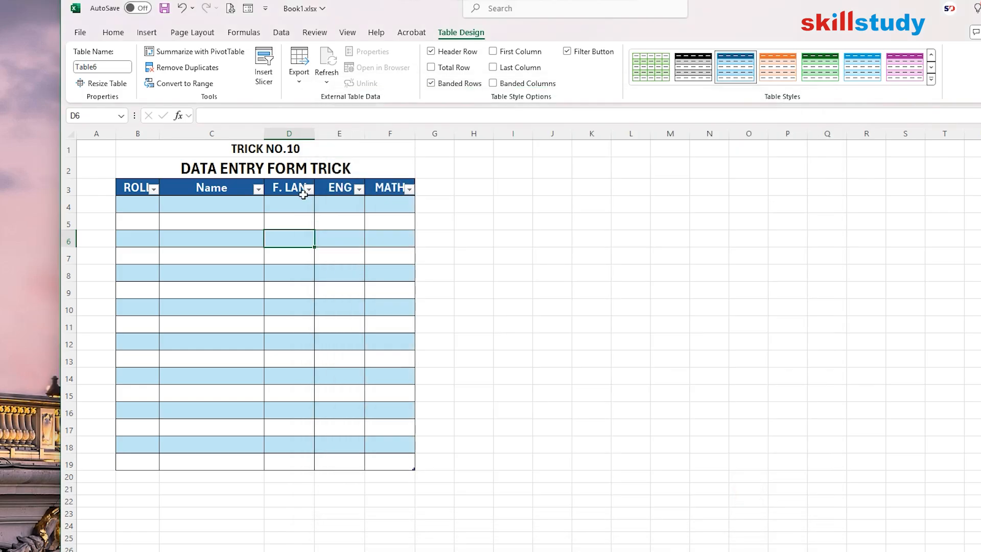
# Open the data entry form and add a record with ROLL 1, the student's name, F. LAN 30, ENG 40 and MATH 50.
pyautogui.click(249, 8)
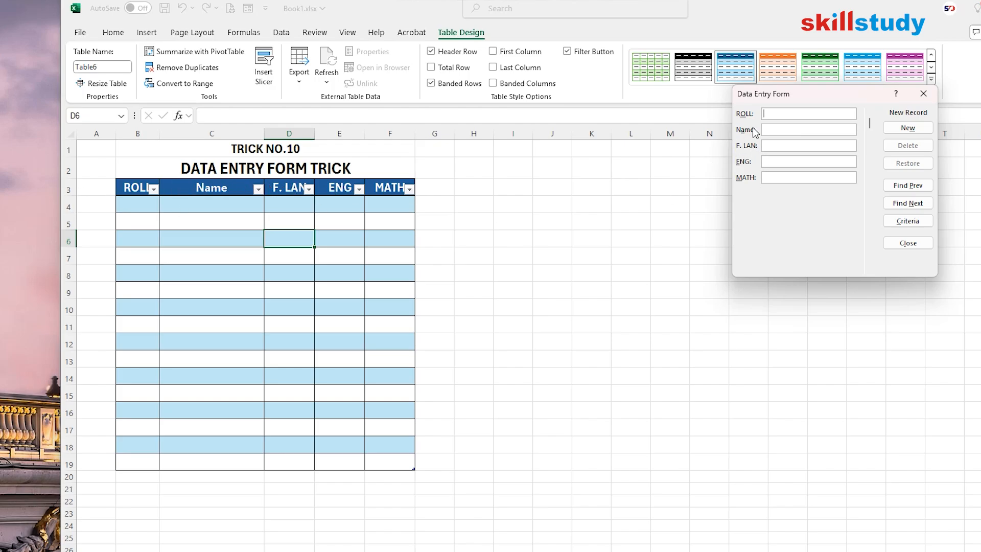
pyautogui.write('1')
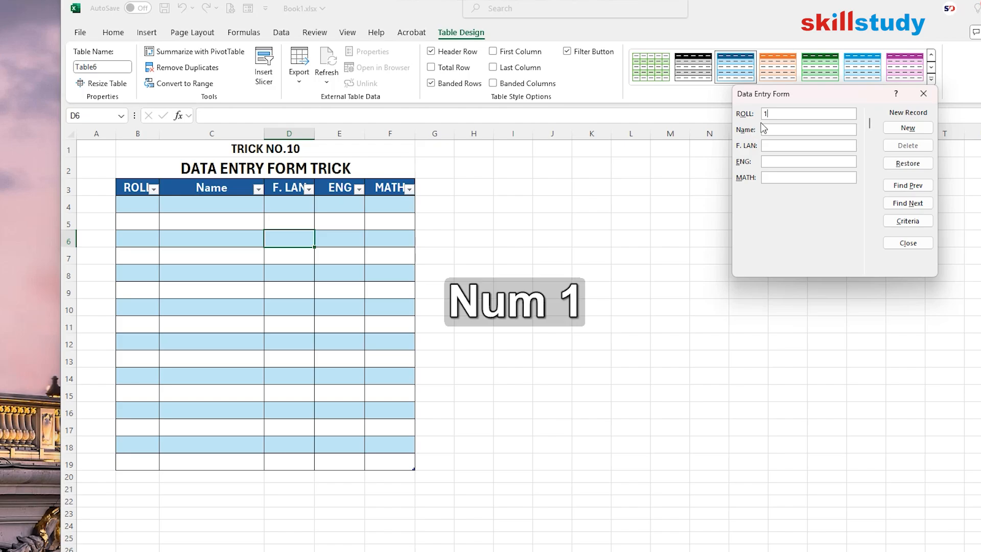
pyautogui.press('capslock')
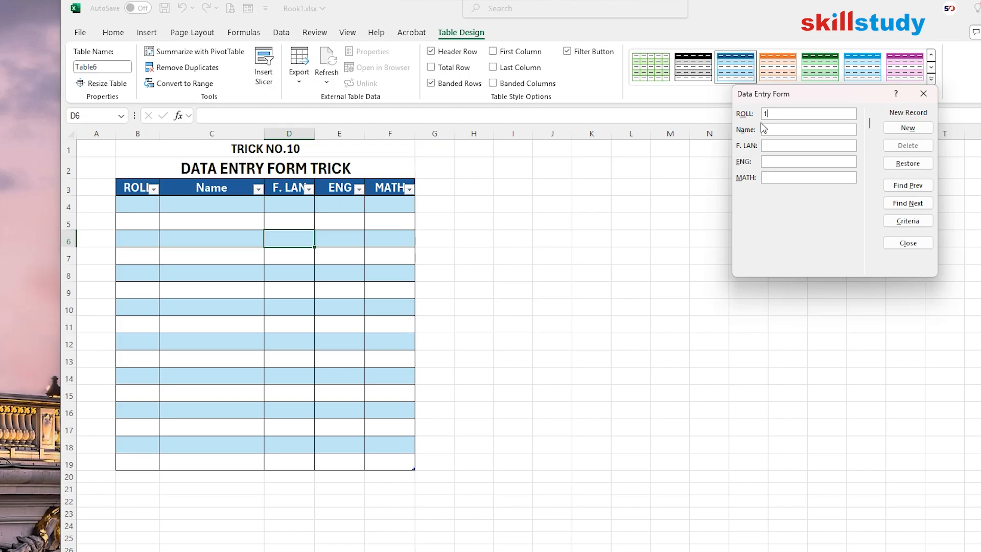
pyautogui.click(771, 132)
pyautogui.write('SUMANTA')
pyautogui.press('Tab')
pyautogui.write('30')
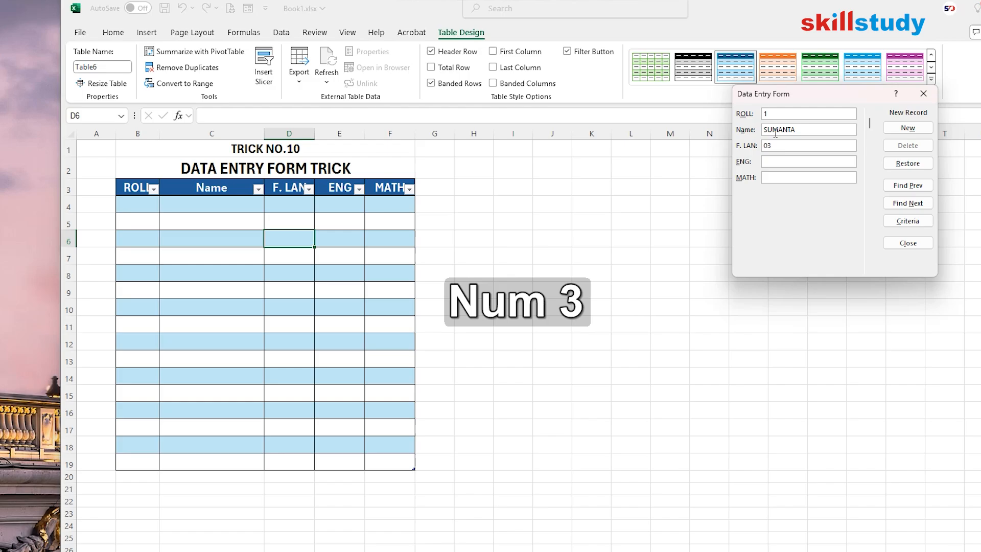
pyautogui.press('Tab')
pyautogui.write('40')
pyautogui.press('Tab')
pyautogui.write('50')
pyautogui.click(908, 128)
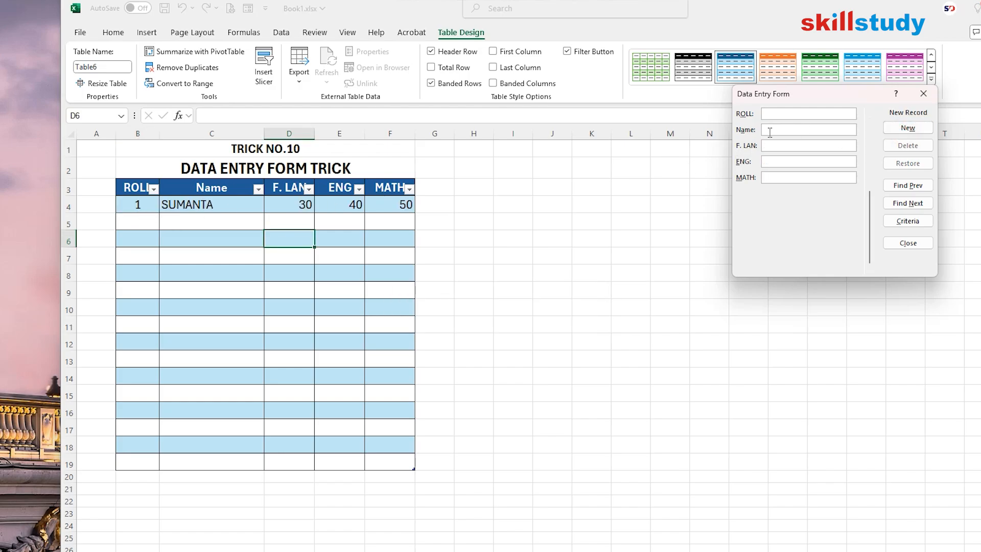
# Add a second record through the form with ROLL 2, the student's name, F. LAN 50, ENG 60 and MATH 70.
pyautogui.write('2')
pyautogui.press('Tab')
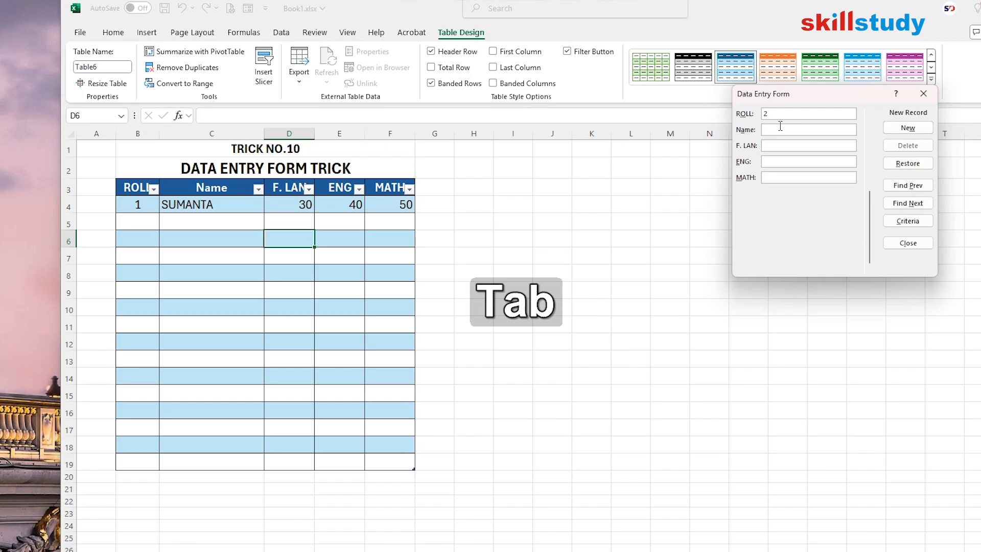
pyautogui.write('SUKANTA')
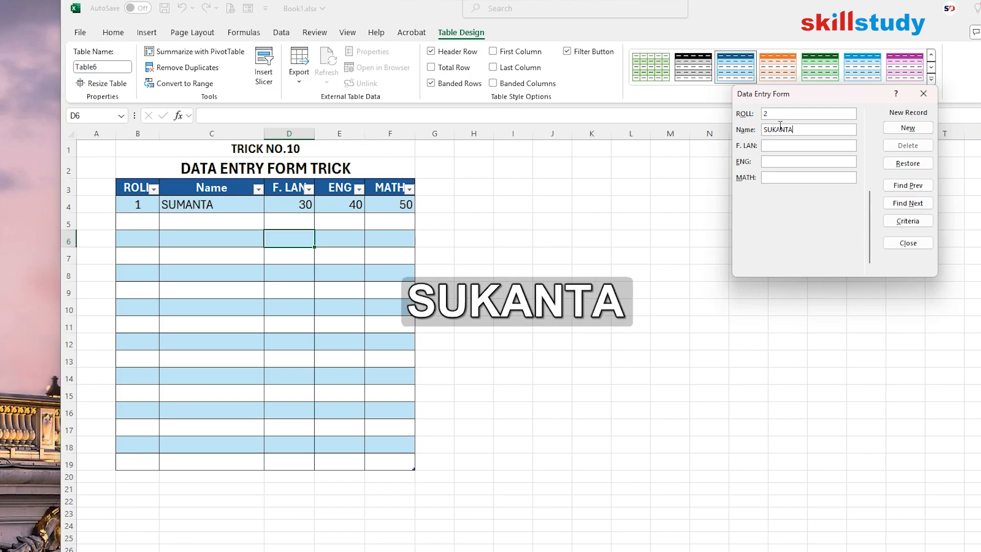
pyautogui.press('Tab')
pyautogui.write('50')
pyautogui.press('Tab')
pyautogui.write('60')
pyautogui.press('Tab')
pyautogui.write('70')
pyautogui.click(922, 130)
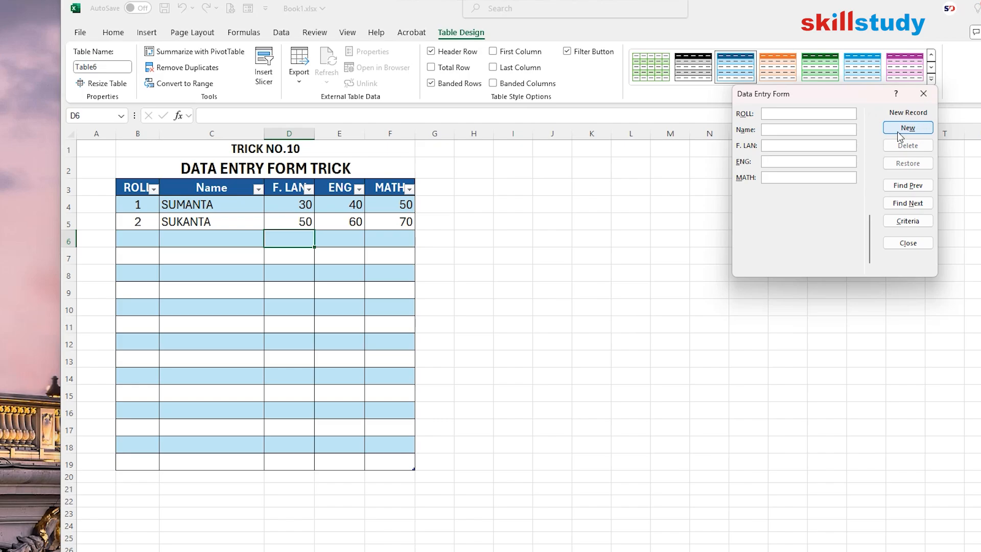
# Add a third record through the form with ROLL 3, the student's name, F. LAN 70, ENG 80 and MATH 90.
pyautogui.write('3')
pyautogui.press('Tab')
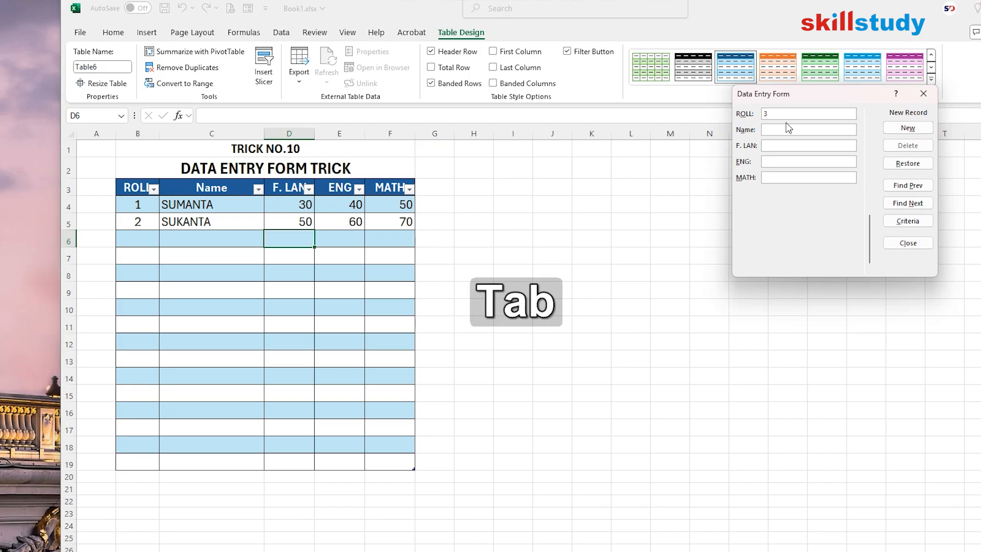
pyautogui.write('INDRA')
pyautogui.press('Tab')
pyautogui.write('70')
pyautogui.press('Tab')
pyautogui.write('80')
pyautogui.press('Tab')
pyautogui.write('90')
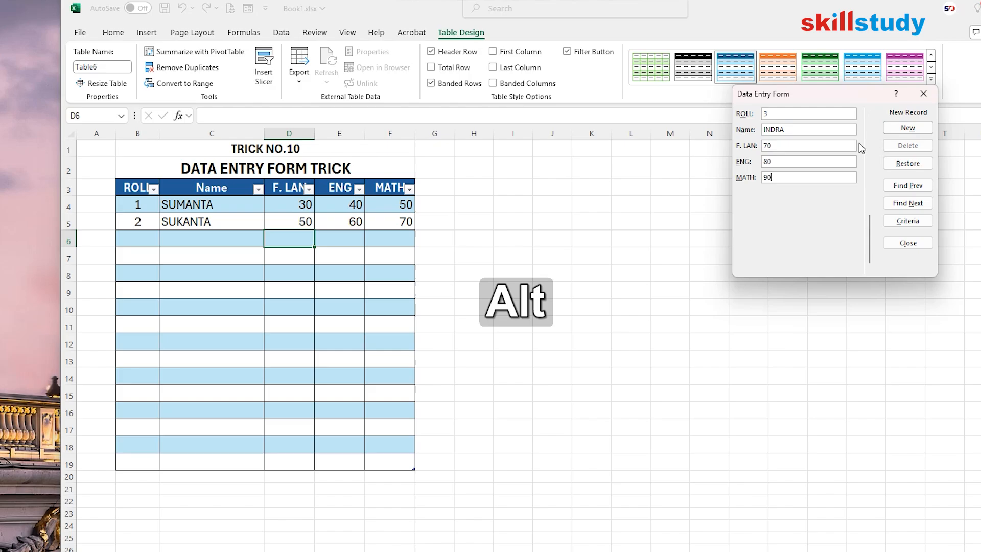
pyautogui.hotkey('alt', 'w')
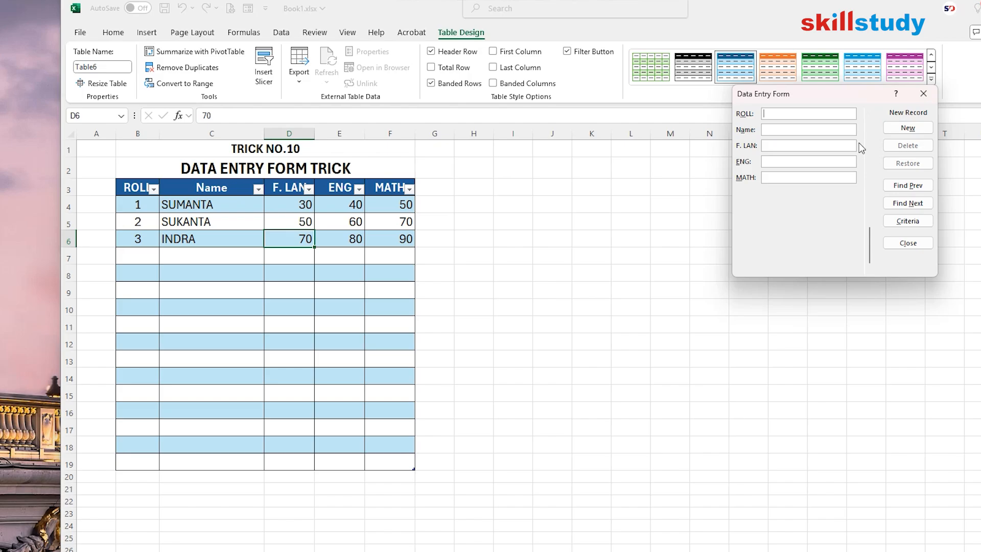
# Add a fourth record through the form with ROLL 4, the student's name, and 50 for F. LAN, ENG and MATH.
pyautogui.write('4')
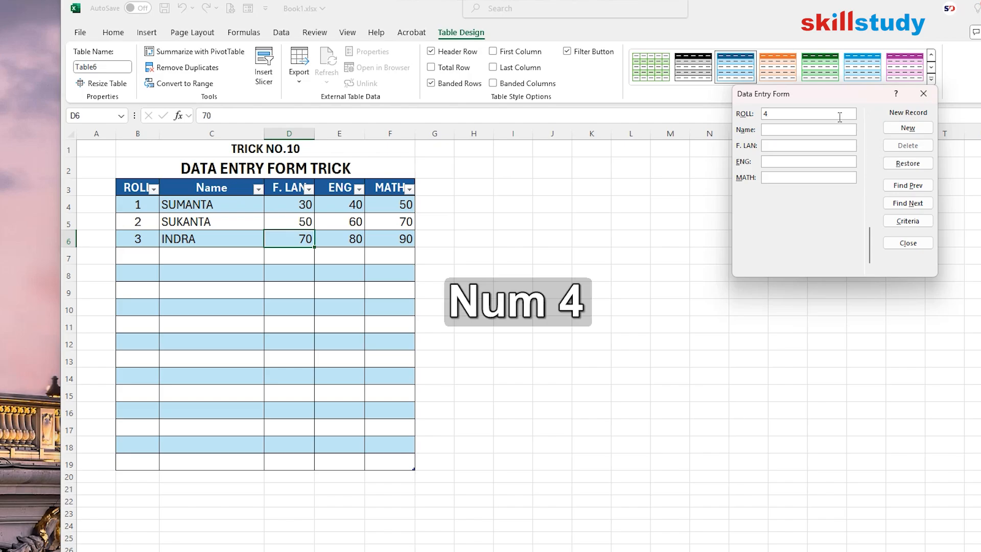
pyautogui.press('Tab')
pyautogui.write('AMIT')
pyautogui.press('Tab')
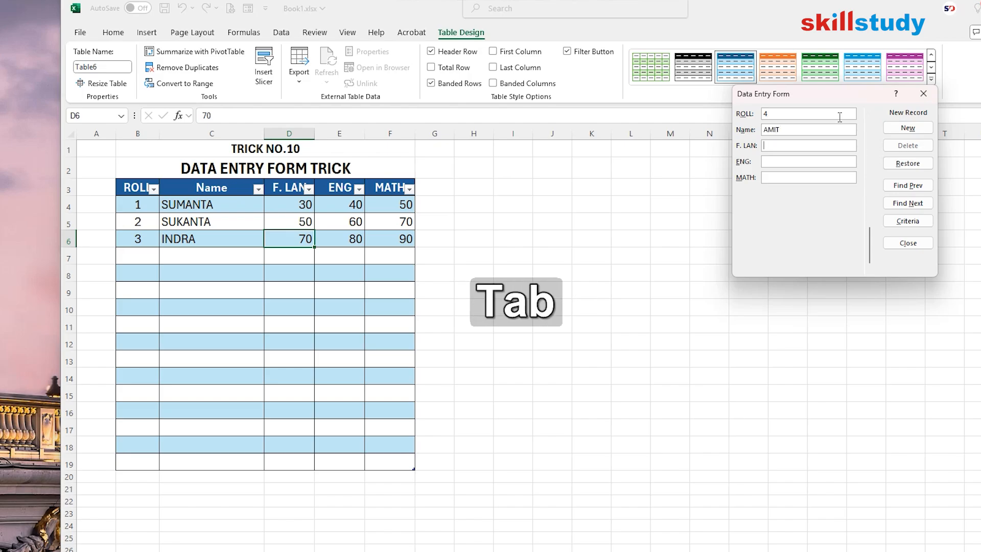
pyautogui.write('50')
pyautogui.press('Tab')
pyautogui.write('50')
pyautogui.press('Tab')
pyautogui.write('50')
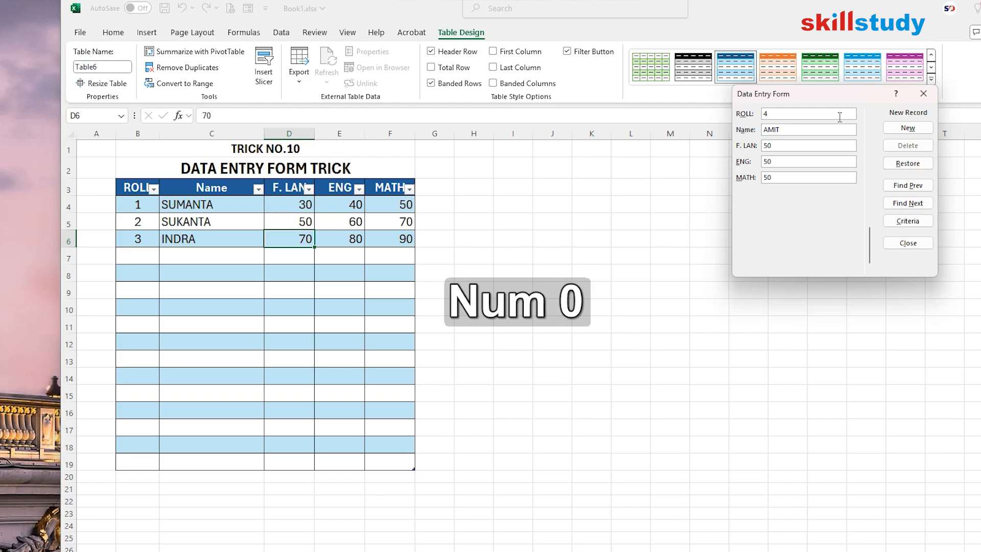
pyautogui.hotkey('alt', 'w')
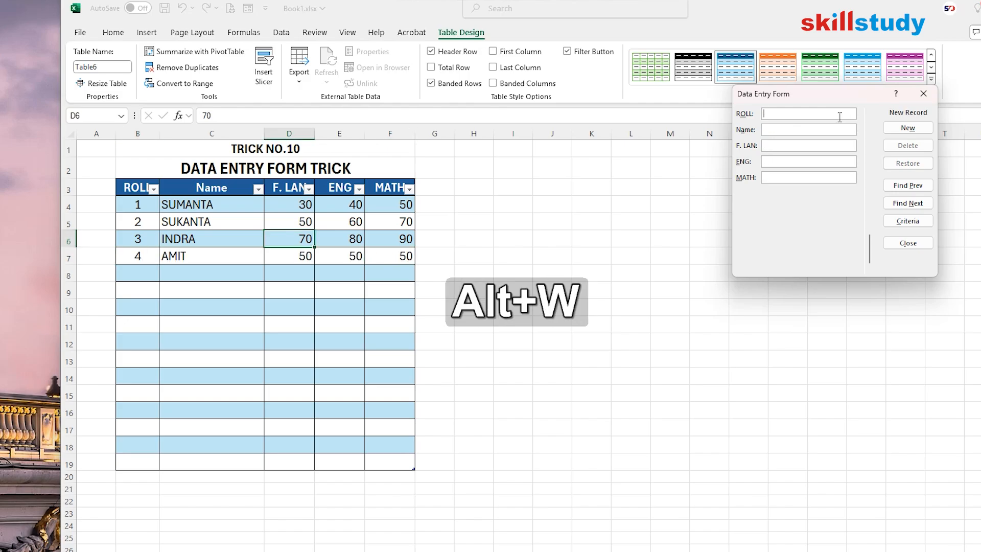